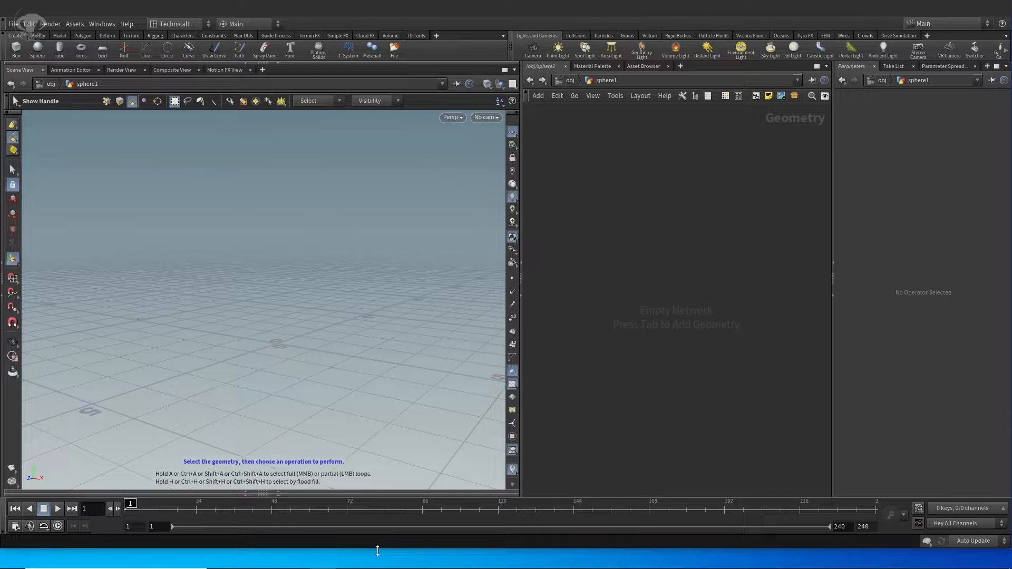
- Switch the viewport from perspective to the front view, with the world origin near the lower middle
{"action": "left_click_drag", "start_coordinate": [279, 272], "coordinate": [303, 312], "text": "alt"}
{"action": "left_click_drag", "start_coordinate": [299, 263], "coordinate": [289, 229], "text": "alt"}
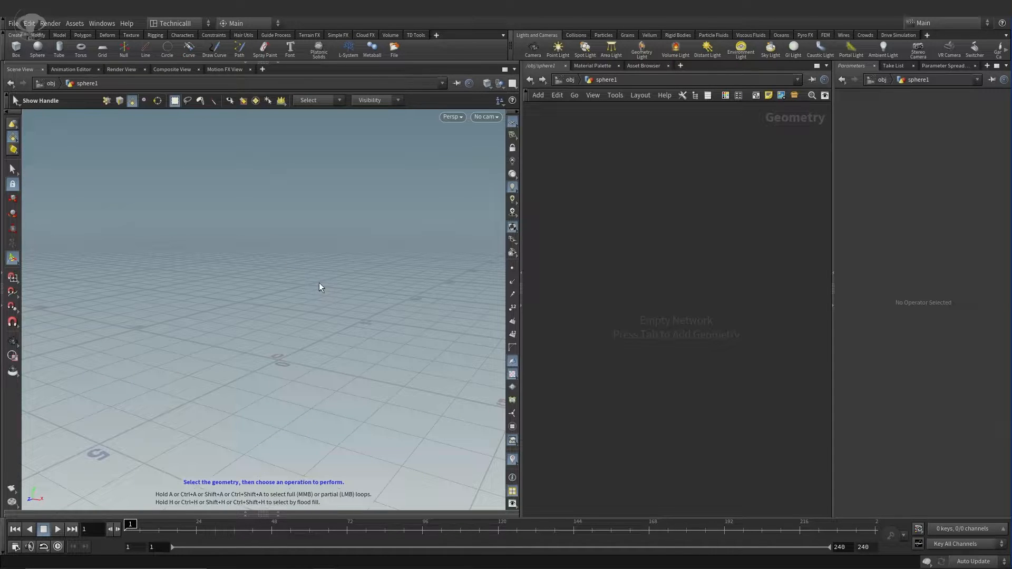
{"action": "key", "text": "Escape"}
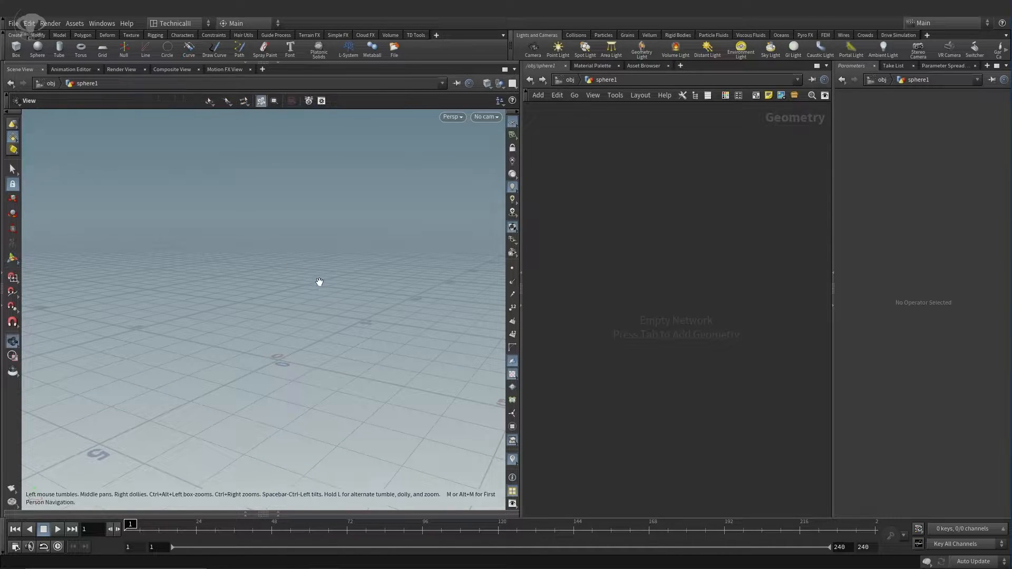
{"action": "key", "text": "space+3"}
{"action": "key", "text": "s"}
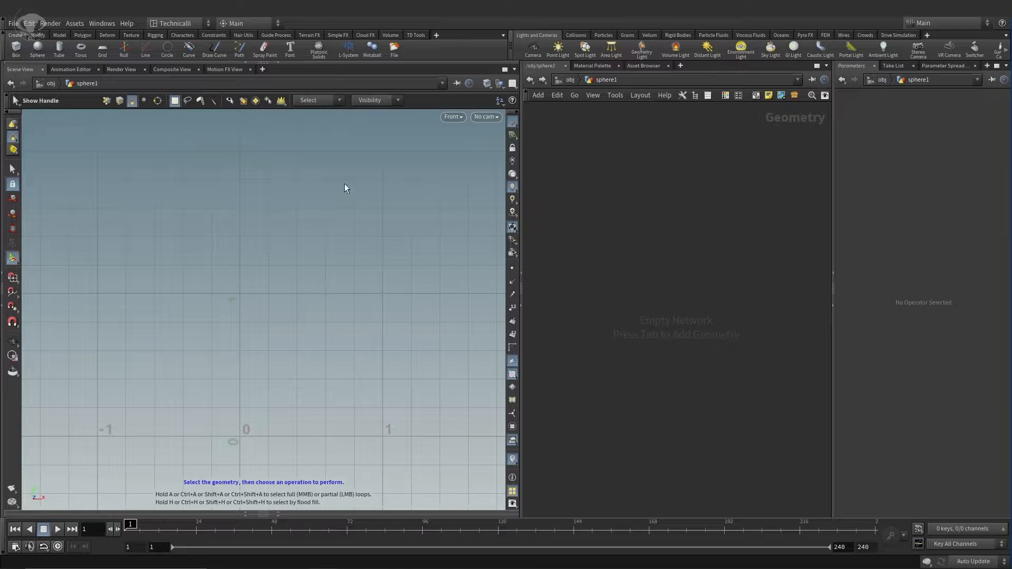
{"action": "key", "text": "Escape"}
{"action": "middle_click_drag", "start_coordinate": [371, 319], "coordinate": [374, 348]}
{"action": "key", "text": "s"}
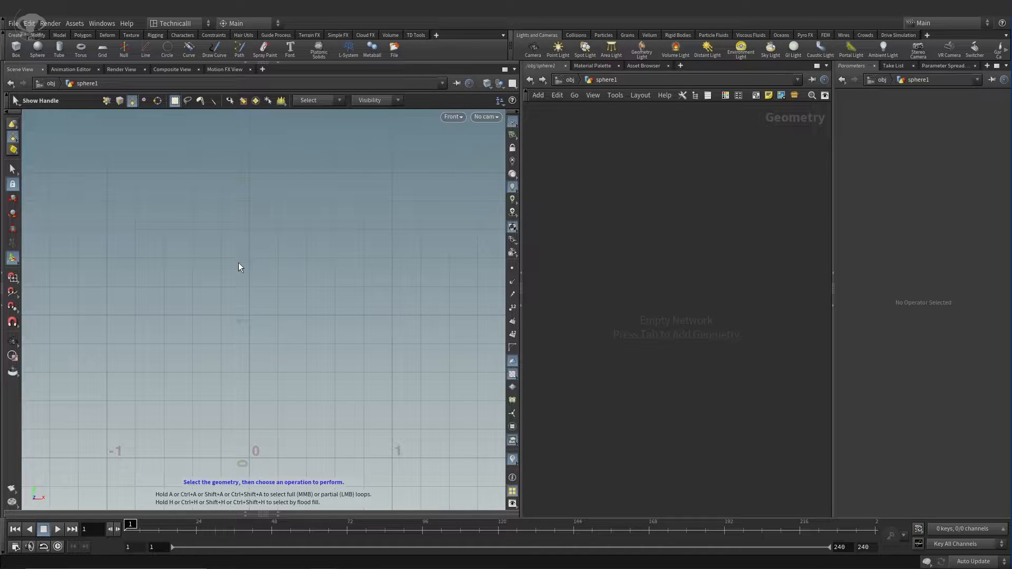
- Add a Curve node to the empty geometry network and hide the Curve tool's on-screen hints
{"action": "key", "text": "Tab"}
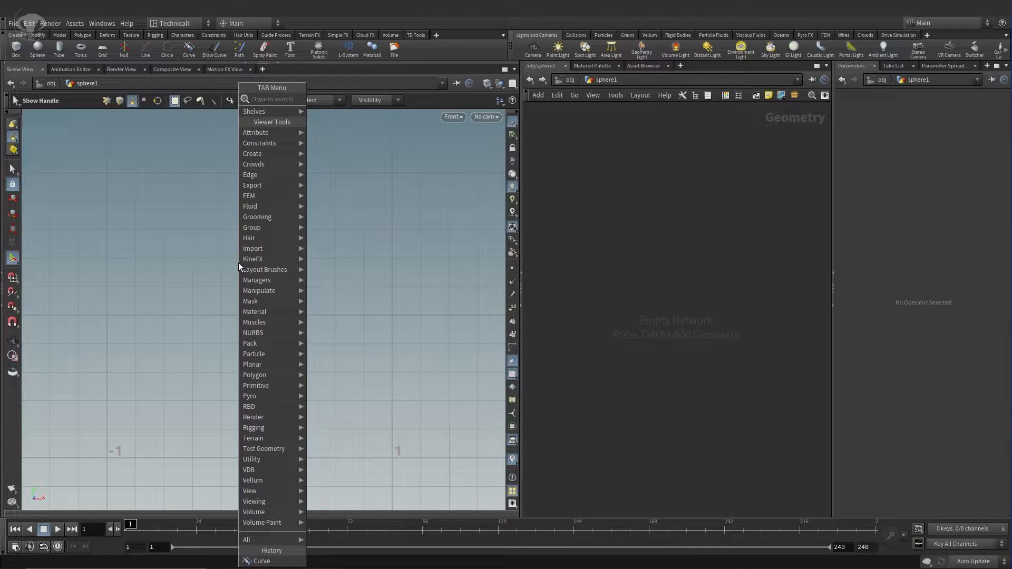
{"action": "type", "text": "curve"}
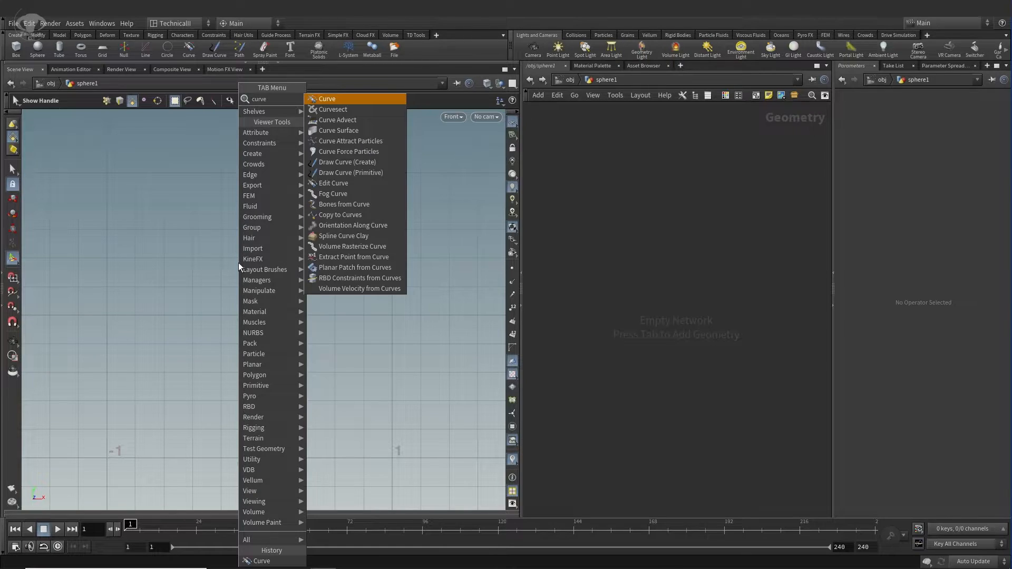
{"action": "left_click", "coordinate": [323, 100]}
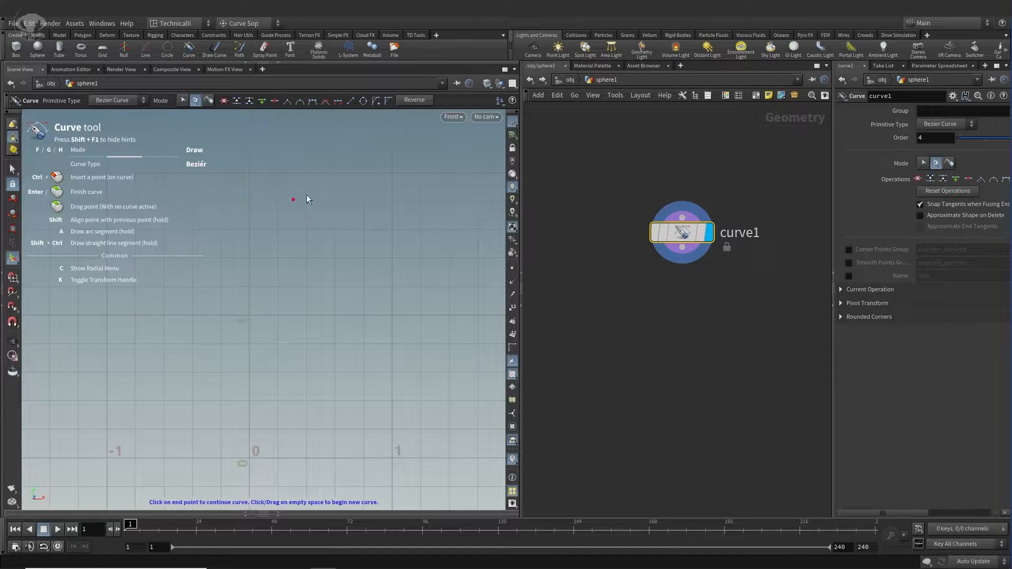
{"action": "middle_click_drag", "start_coordinate": [380, 309], "coordinate": [373, 317], "text": "alt"}
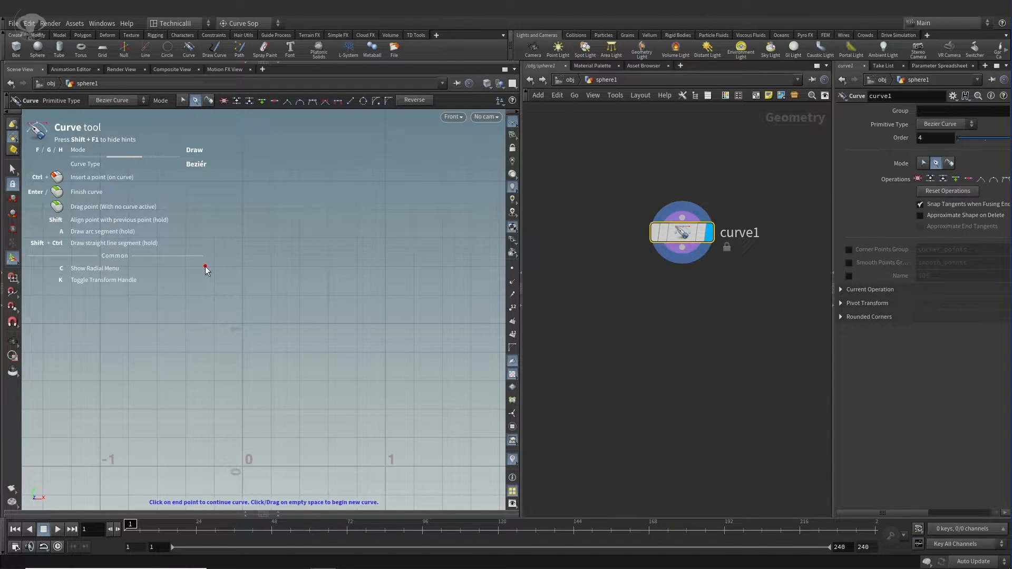
{"action": "key", "text": "shift+F1"}
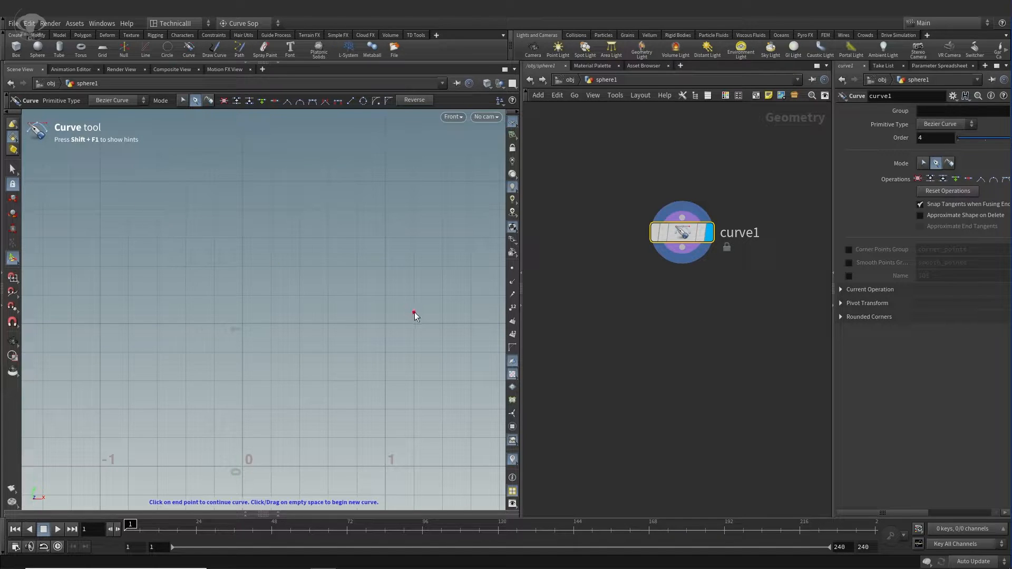
{"action": "middle_click_drag", "start_coordinate": [308, 334], "coordinate": [292, 298], "text": "alt"}
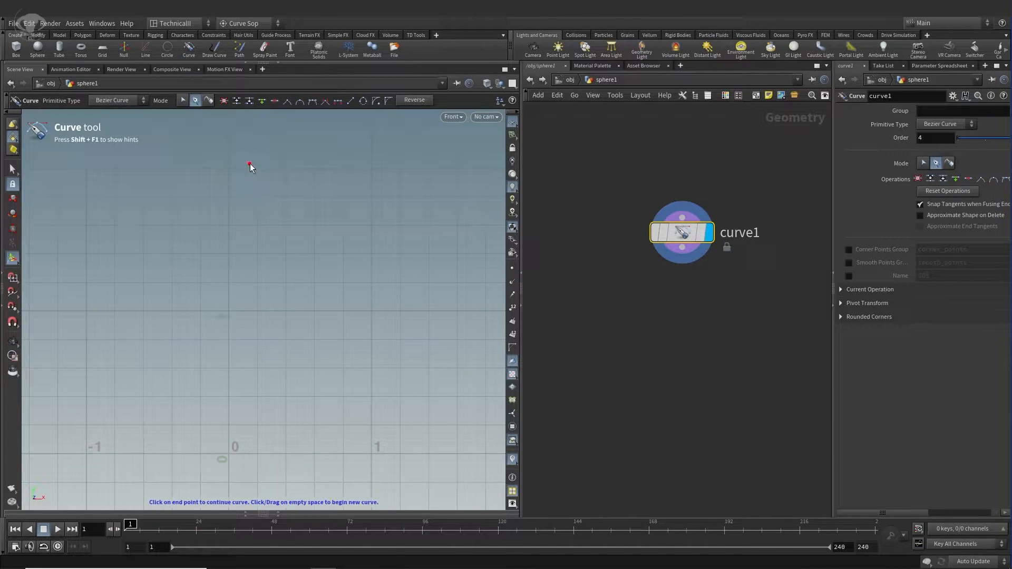
- Widen the parameter area and set the curve's primitive type to Polygon
{"action": "left_click_drag", "start_coordinate": [683, 241], "coordinate": [653, 251]}
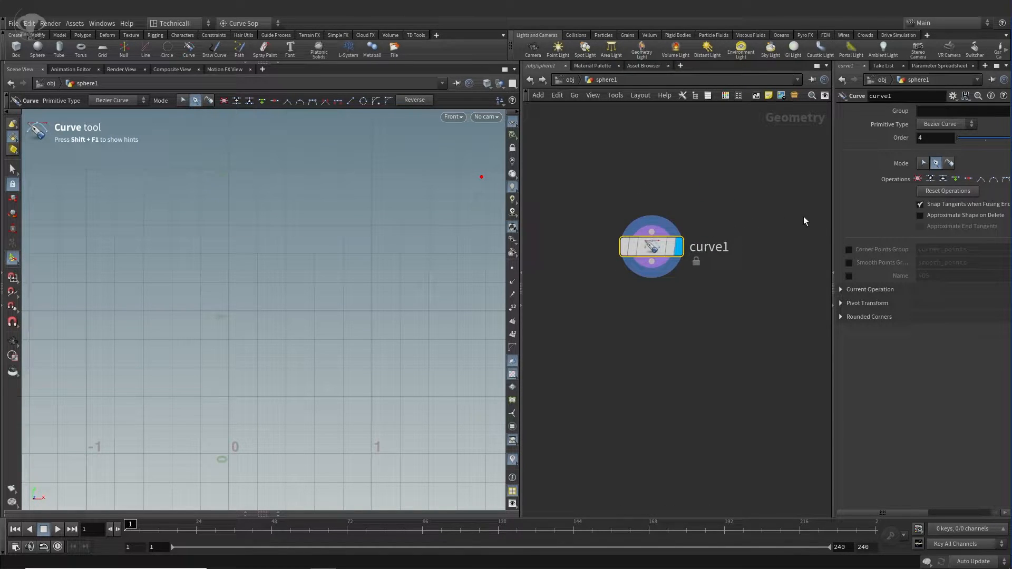
{"action": "left_click_drag", "start_coordinate": [832, 220], "coordinate": [783, 222]}
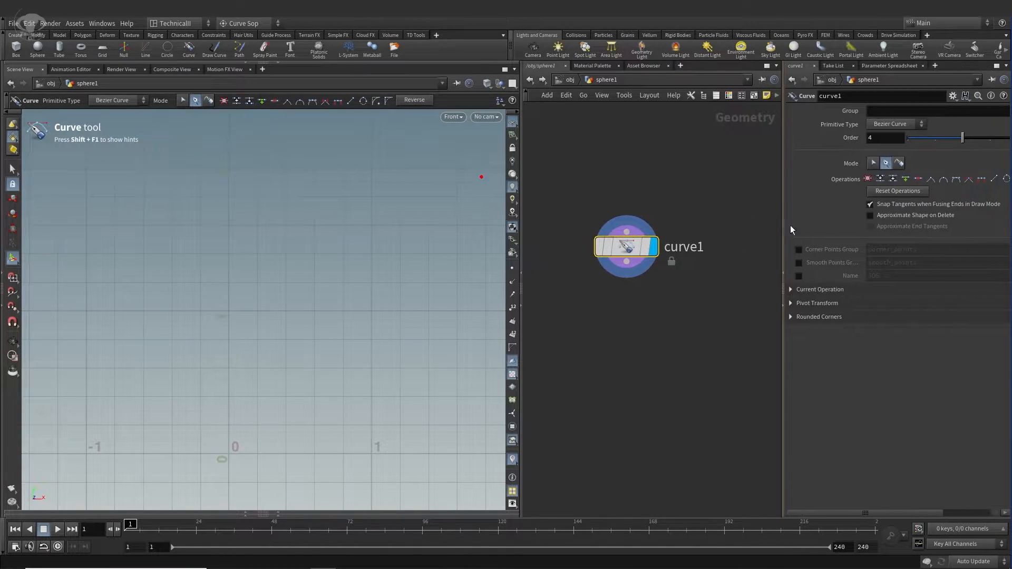
{"action": "left_click", "coordinate": [895, 126]}
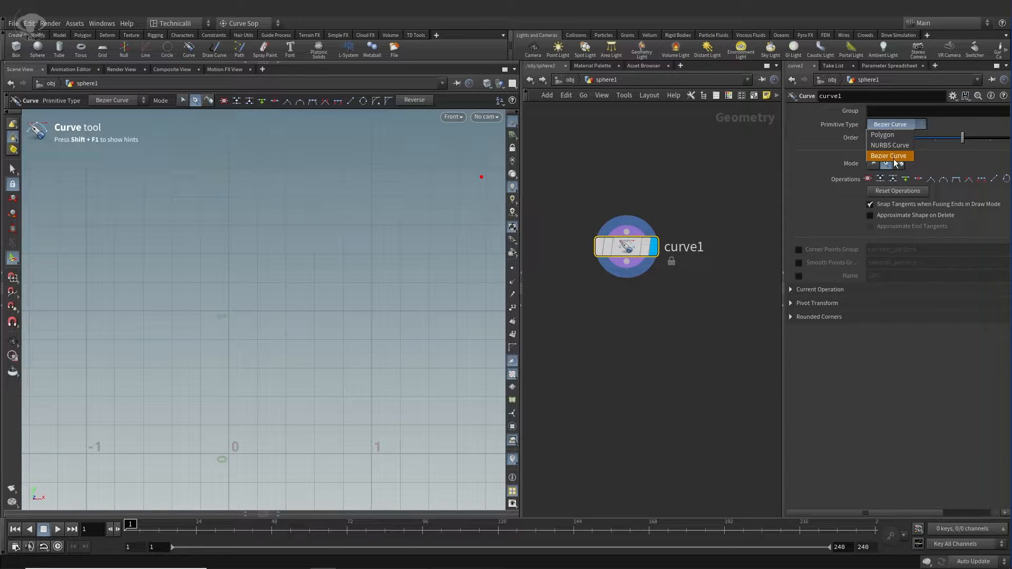
{"action": "left_click", "coordinate": [895, 138]}
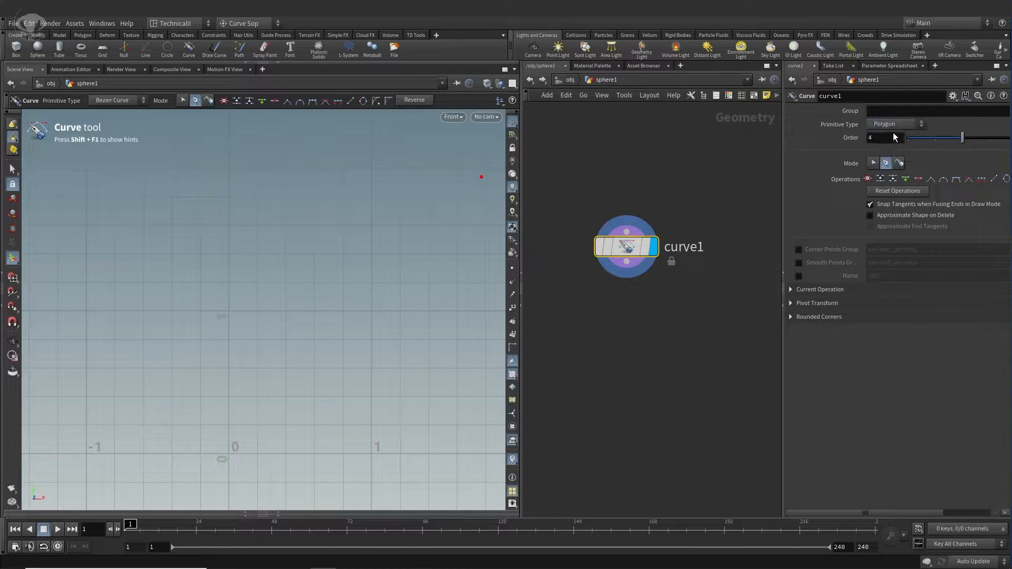
- Draw the inner bowl profile of the glass with five points from the vertical centre axis up to the rim
{"action": "key", "text": "Escape"}
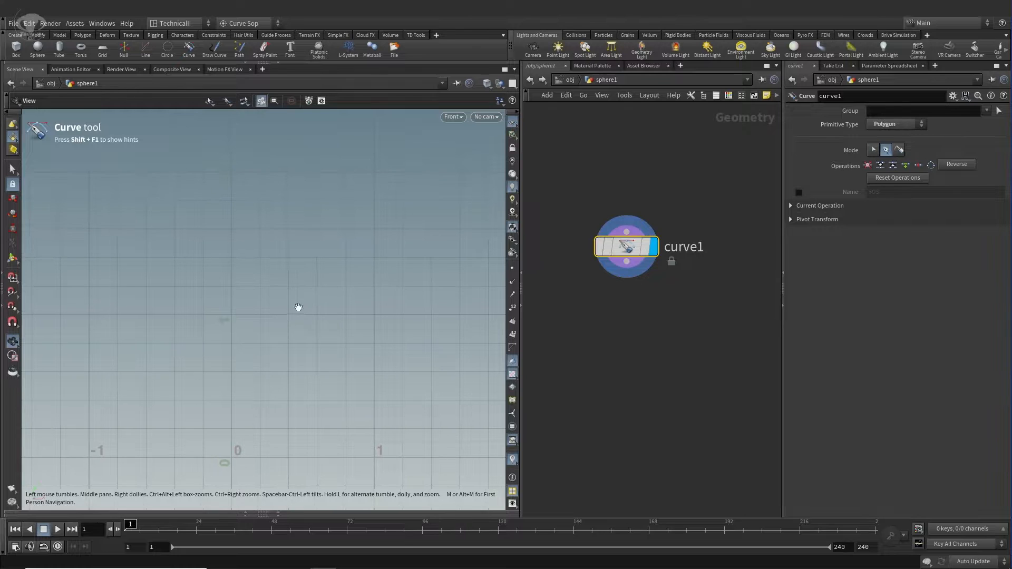
{"action": "key", "text": "Return"}
{"action": "left_click", "coordinate": [233, 117]}
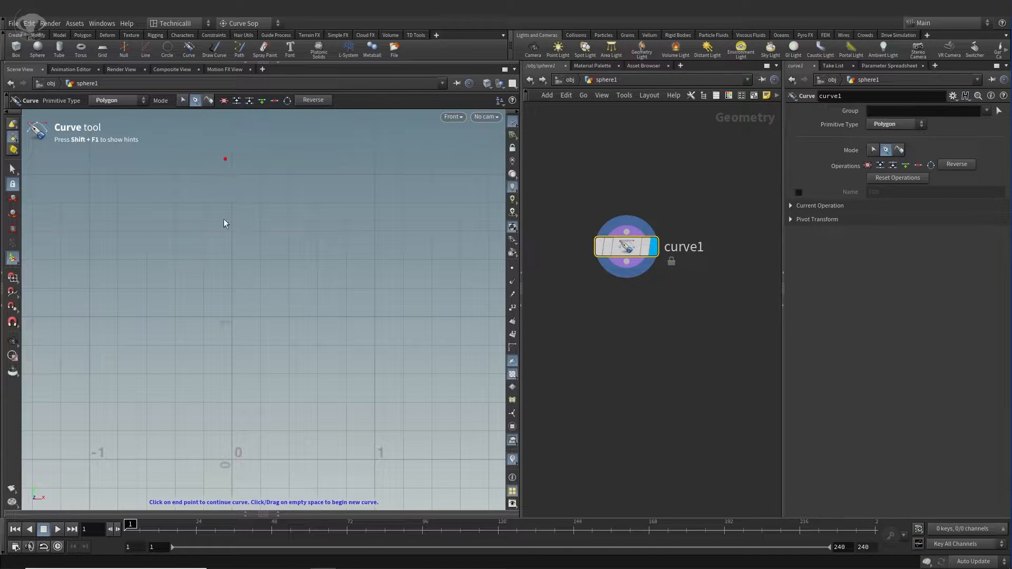
{"action": "left_click", "coordinate": [228, 308]}
{"action": "left_click", "coordinate": [236, 283]}
{"action": "left_click", "coordinate": [235, 275]}
{"action": "left_click", "coordinate": [233, 265]}
{"action": "left_click", "coordinate": [256, 258]}
{"action": "left_click", "coordinate": [279, 242]}
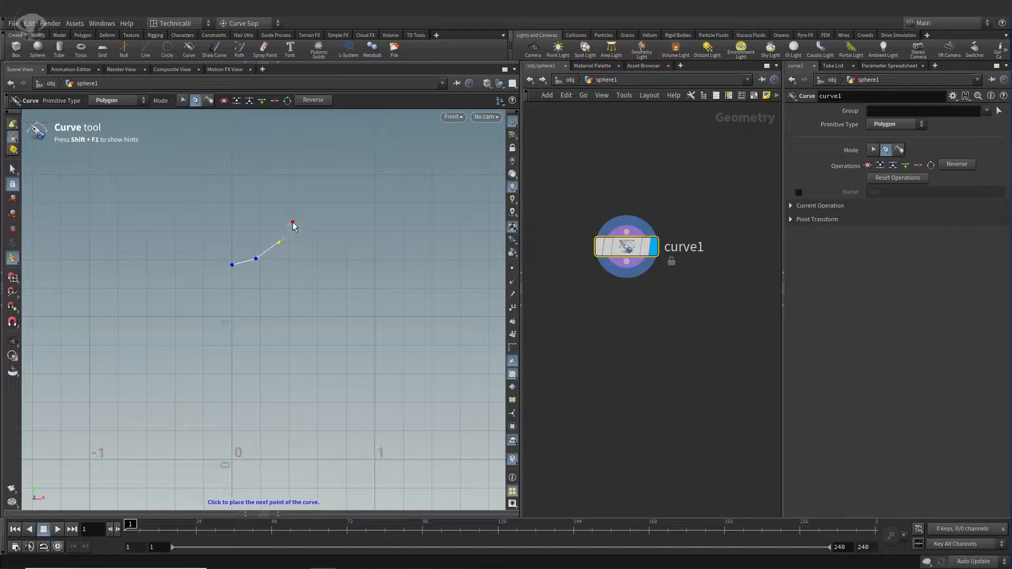
{"action": "left_click", "coordinate": [292, 221]}
{"action": "left_click", "coordinate": [294, 200]}
- Continue the curve across the rim and down the bowl's outer side and the thin stem to just above the foot
{"action": "left_click", "coordinate": [300, 201]}
{"action": "left_click", "coordinate": [298, 221]}
{"action": "left_click", "coordinate": [283, 246]}
{"action": "left_click", "coordinate": [259, 266]}
{"action": "left_click", "coordinate": [246, 285]}
{"action": "left_click", "coordinate": [243, 315]}
{"action": "left_click", "coordinate": [239, 362]}
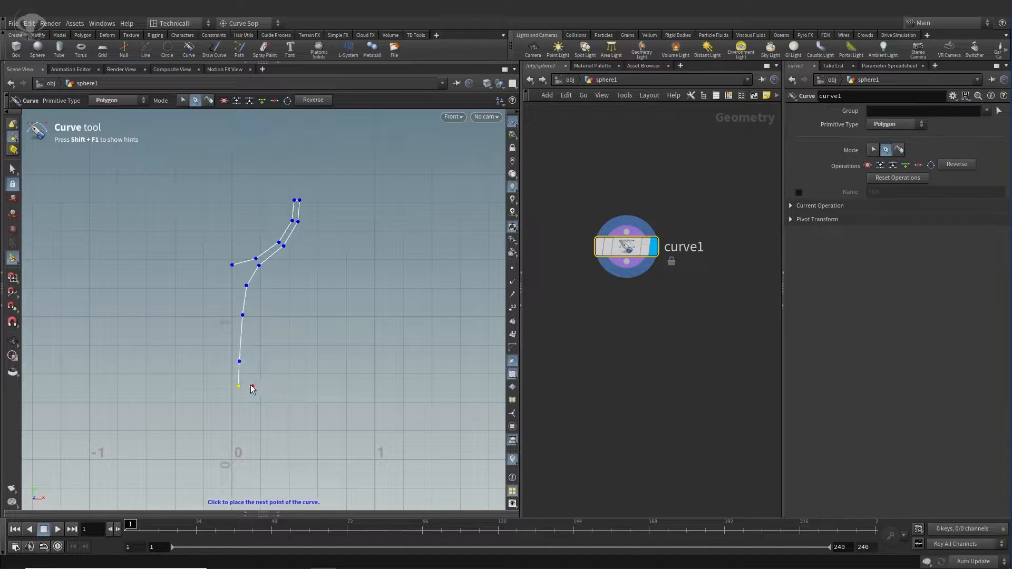
- Draw the thin flat foot outward and back underneath to the centre axis, and finish the curve
{"action": "left_click", "coordinate": [256, 388]}
{"action": "left_click", "coordinate": [280, 388]}
{"action": "left_click", "coordinate": [301, 388]}
{"action": "left_click", "coordinate": [301, 394]}
{"action": "left_click", "coordinate": [282, 394]}
{"action": "left_click", "coordinate": [258, 397]}
{"action": "left_click", "coordinate": [233, 397]}
{"action": "key", "text": "Return"}
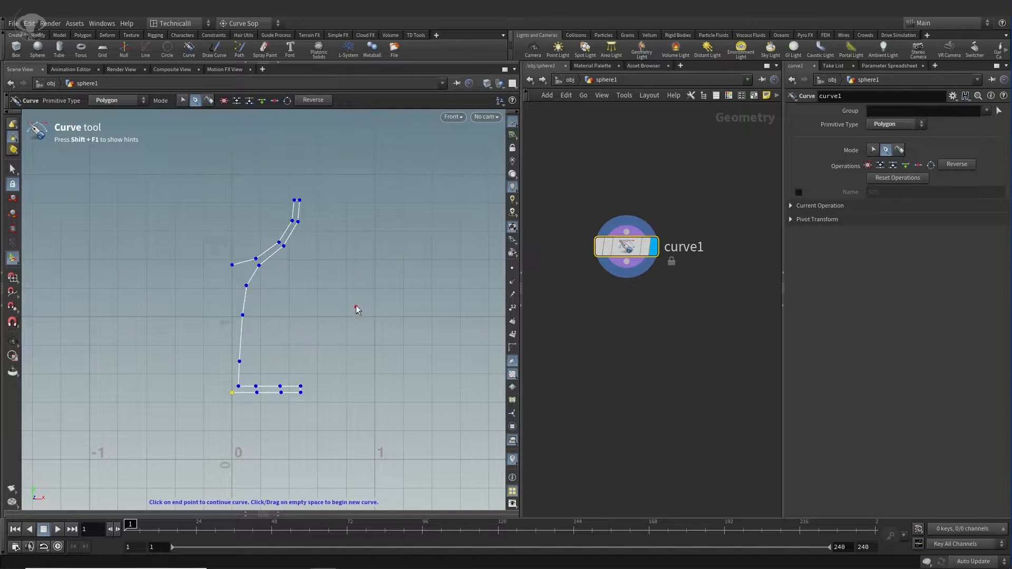
- Examine the finished profile curve closely at the rim and down along the bowl, stem and foot
{"action": "middle_click_drag", "start_coordinate": [335, 311], "coordinate": [321, 388], "text": "alt"}
{"action": "right_click_drag", "start_coordinate": [251, 262], "coordinate": [390, 357], "text": "alt"}
{"action": "middle_click_drag", "start_coordinate": [389, 357], "coordinate": [396, 370], "text": "alt"}
{"action": "right_click_drag", "start_coordinate": [243, 254], "coordinate": [378, 371], "text": "alt"}
{"action": "mouse_move", "coordinate": [376, 357]}
{"action": "middle_mouse_down", "text": "alt"}
{"action": "mouse_move", "coordinate": [251, 278]}
{"action": "mouse_move", "coordinate": [370, 350]}
{"action": "middle_mouse_up", "text": "alt"}
{"action": "right_click_drag", "start_coordinate": [369, 351], "coordinate": [441, 328], "text": "alt"}
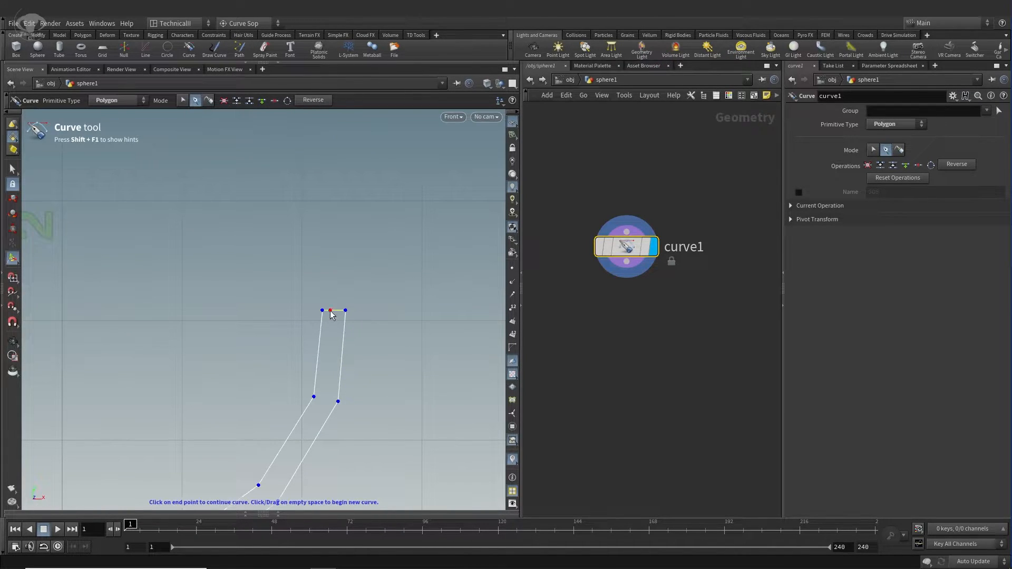
{"action": "middle_click_drag", "start_coordinate": [326, 325], "coordinate": [321, 283], "text": "alt"}
{"action": "right_click_drag", "start_coordinate": [321, 283], "coordinate": [366, 290], "text": "alt"}
{"action": "right_click_drag", "start_coordinate": [401, 388], "coordinate": [317, 388], "text": "alt"}
{"action": "middle_click_drag", "start_coordinate": [391, 466], "coordinate": [384, 285], "text": "alt"}
{"action": "right_click_drag", "start_coordinate": [385, 284], "coordinate": [304, 312], "text": "alt"}
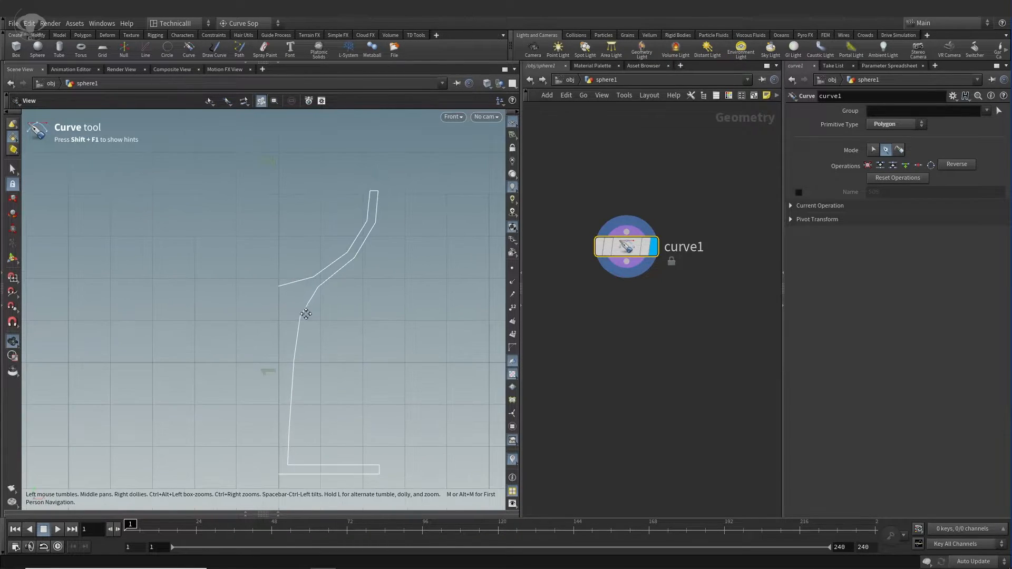
{"action": "middle_click_drag", "start_coordinate": [304, 312], "coordinate": [246, 294], "text": "alt"}
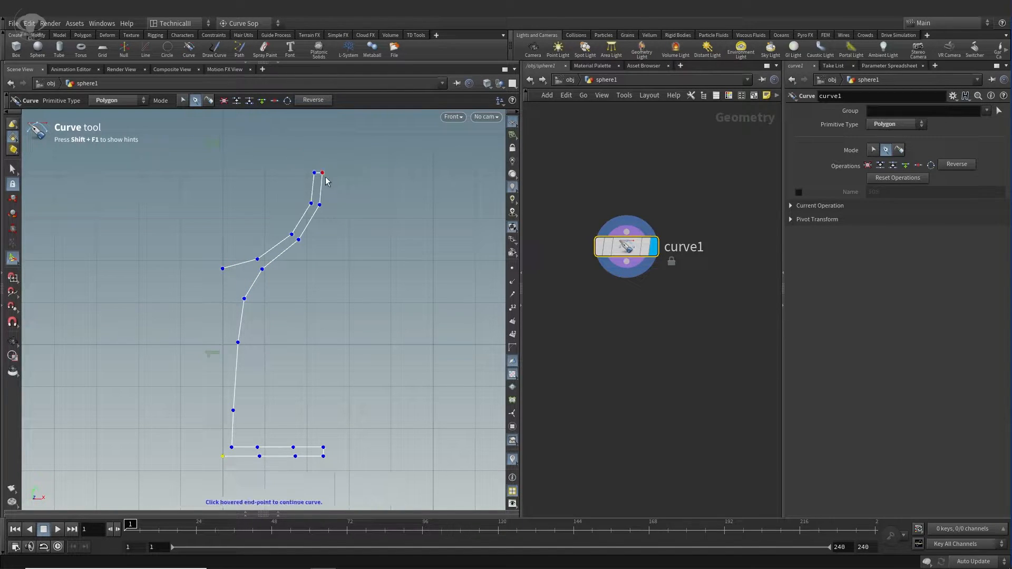
{"action": "middle_click_drag", "start_coordinate": [352, 279], "coordinate": [349, 291], "text": "alt"}
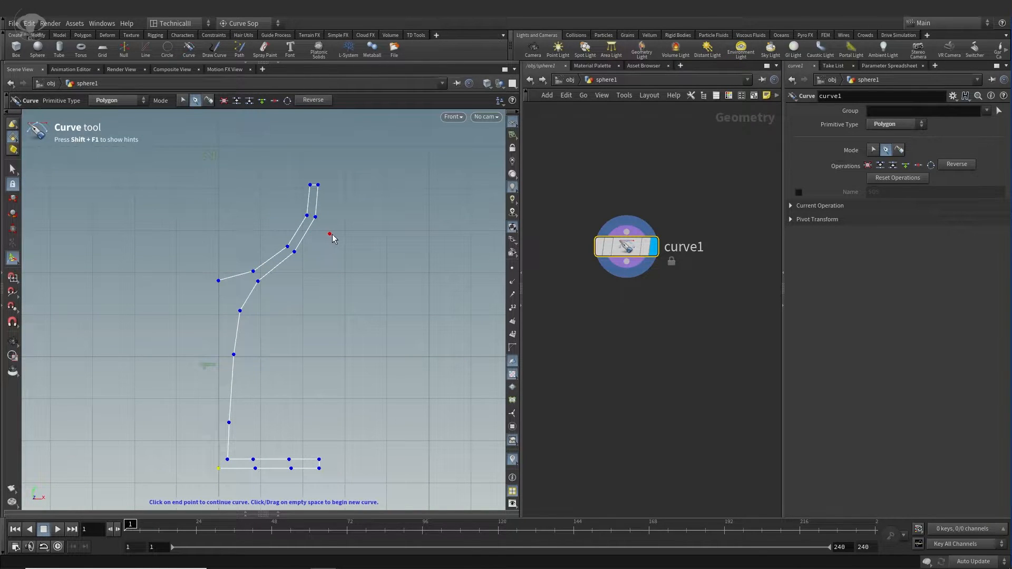
- Insert four supporting points on the curve, one on each side of both rim corners
{"action": "middle_click_drag", "start_coordinate": [349, 229], "coordinate": [334, 324], "text": "alt"}
{"action": "right_click_drag", "start_coordinate": [255, 241], "coordinate": [380, 290], "text": "alt"}
{"action": "middle_click_drag", "start_coordinate": [380, 289], "coordinate": [328, 289], "text": "alt"}
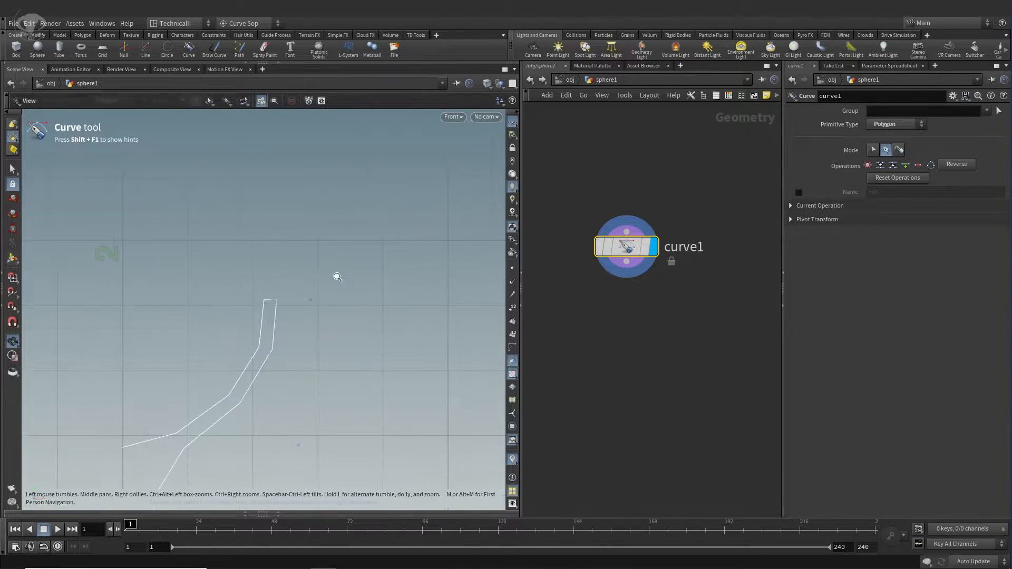
{"action": "right_click_drag", "start_coordinate": [258, 298], "coordinate": [369, 327], "text": "alt"}
{"action": "middle_click_drag", "start_coordinate": [366, 347], "coordinate": [391, 355], "text": "alt"}
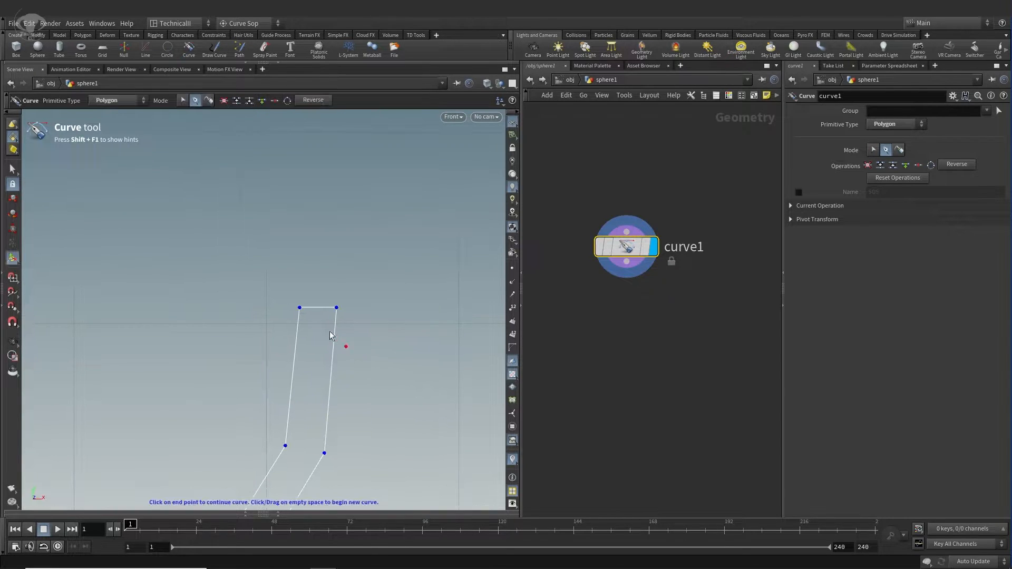
{"action": "left_click", "coordinate": [308, 308], "text": "ctrl"}
{"action": "left_click", "coordinate": [298, 316], "text": "ctrl"}
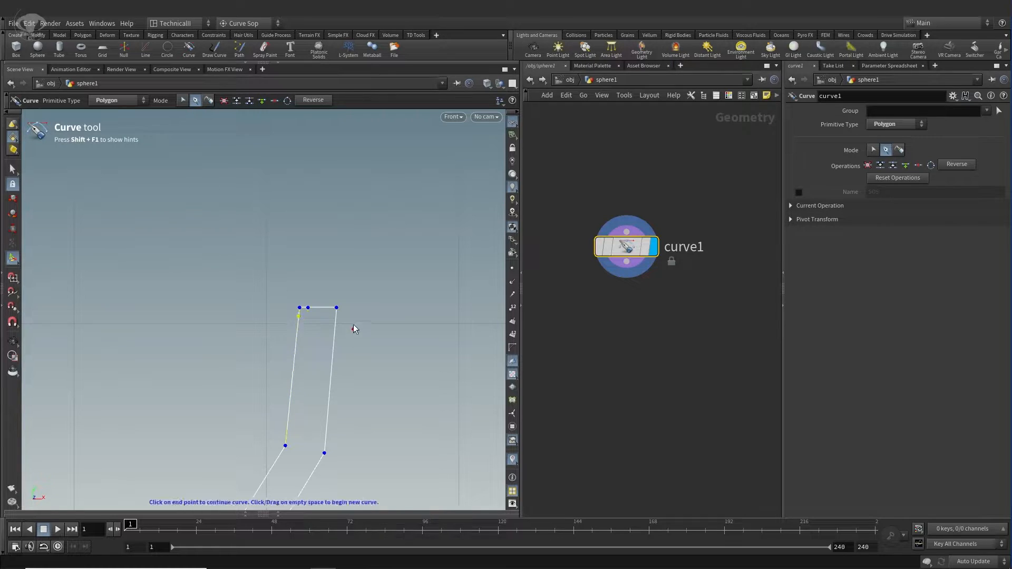
{"action": "left_click", "coordinate": [330, 307], "text": "ctrl"}
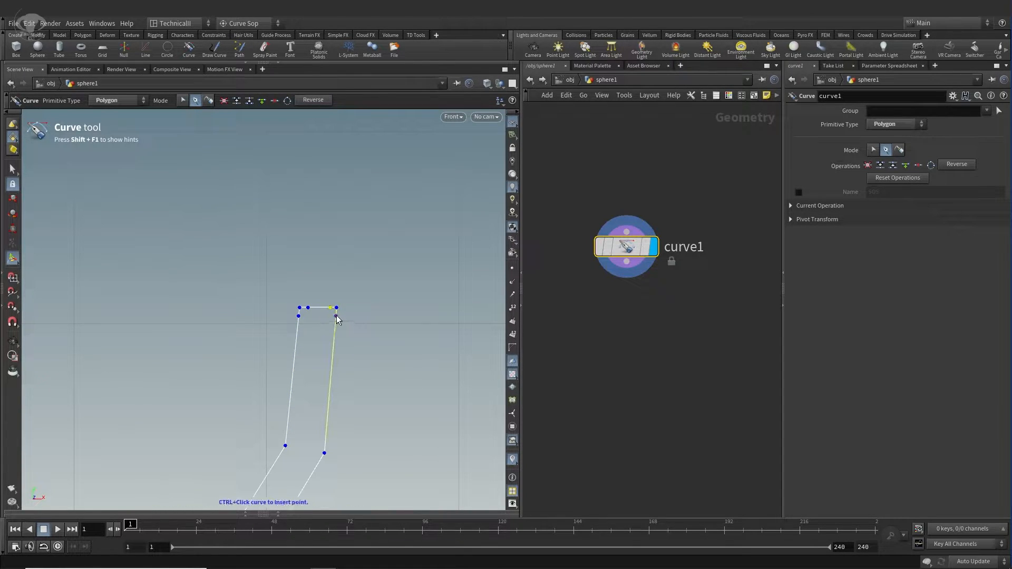
{"action": "left_click", "coordinate": [336, 316], "text": "ctrl"}
- Insert supporting points on the curve close to the outer corners of the foot
{"action": "middle_click_drag", "start_coordinate": [393, 417], "coordinate": [384, 362], "text": "alt"}
{"action": "right_click_drag", "start_coordinate": [384, 361], "coordinate": [274, 323], "text": "alt"}
{"action": "middle_click_drag", "start_coordinate": [322, 377], "coordinate": [386, 207], "text": "alt"}
{"action": "right_click_drag", "start_coordinate": [387, 208], "coordinate": [248, 303], "text": "alt"}
{"action": "middle_click_drag", "start_coordinate": [303, 406], "coordinate": [305, 204], "text": "alt"}
{"action": "middle_click_drag", "start_coordinate": [334, 361], "coordinate": [221, 319], "text": "alt"}
{"action": "right_click_drag", "start_coordinate": [221, 319], "coordinate": [343, 404], "text": "alt"}
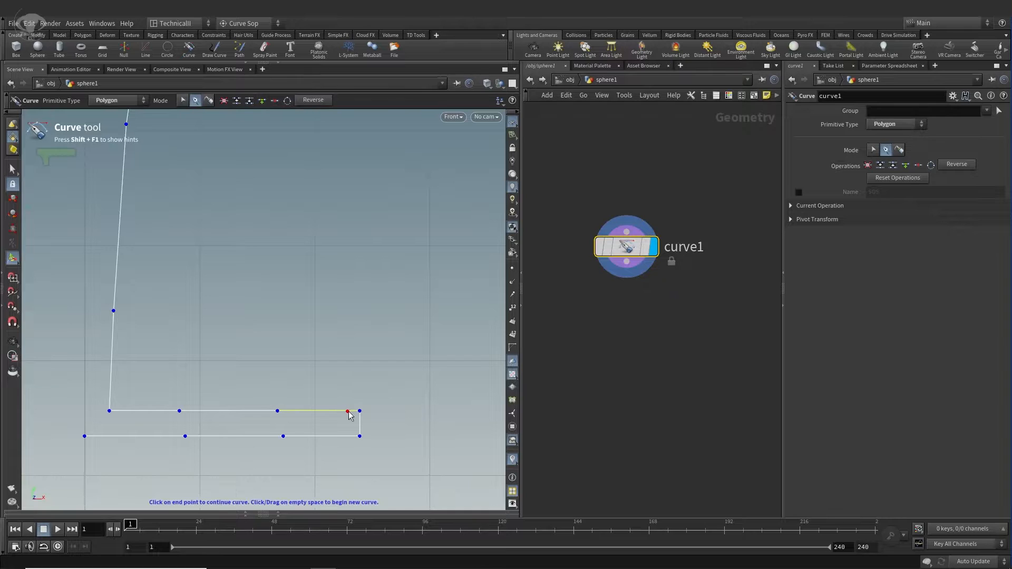
{"action": "left_click", "coordinate": [354, 410], "text": "ctrl"}
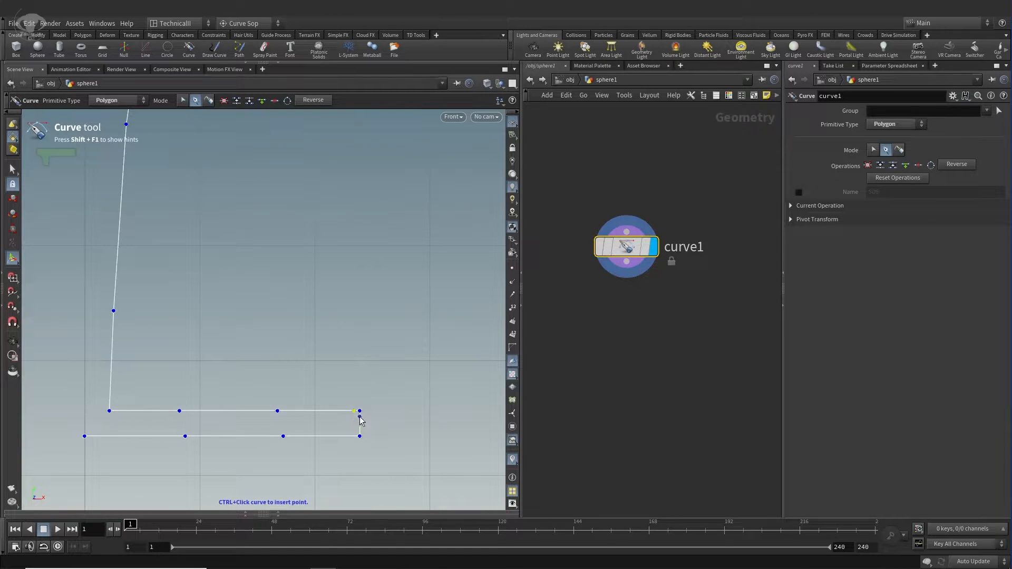
{"action": "left_click", "coordinate": [360, 417], "text": "ctrl"}
{"action": "left_click", "coordinate": [353, 436], "text": "ctrl"}
- Insert three extra points on the curve, two along the stem and one where it flares into the bowl
{"action": "middle_click_drag", "start_coordinate": [401, 299], "coordinate": [398, 359], "text": "alt"}
{"action": "right_click_drag", "start_coordinate": [398, 359], "coordinate": [306, 332], "text": "alt"}
{"action": "middle_click_drag", "start_coordinate": [305, 333], "coordinate": [326, 366], "text": "alt"}
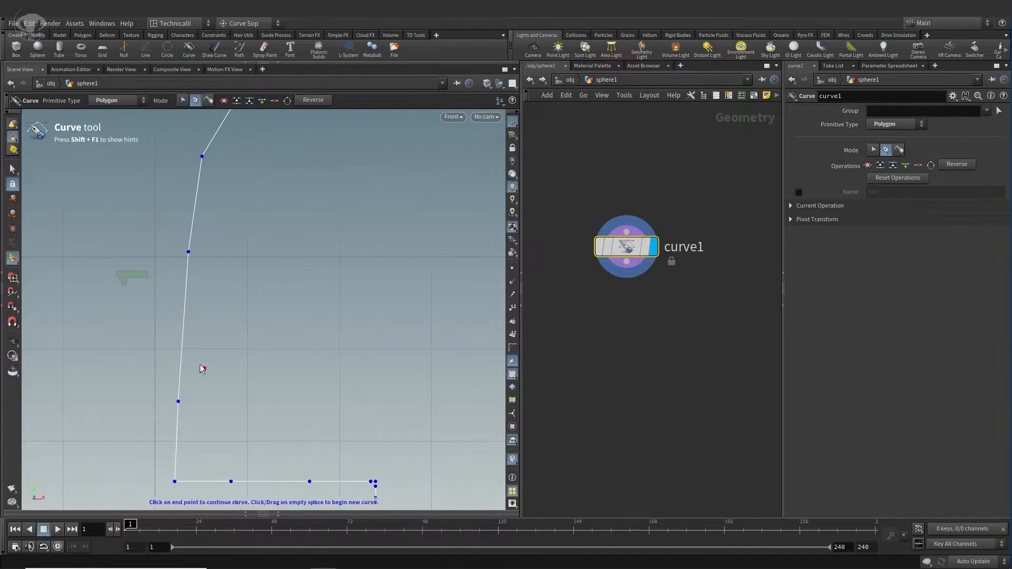
{"action": "left_click", "coordinate": [183, 322], "text": "ctrl"}
{"action": "middle_click_drag", "start_coordinate": [303, 225], "coordinate": [339, 334], "text": "alt"}
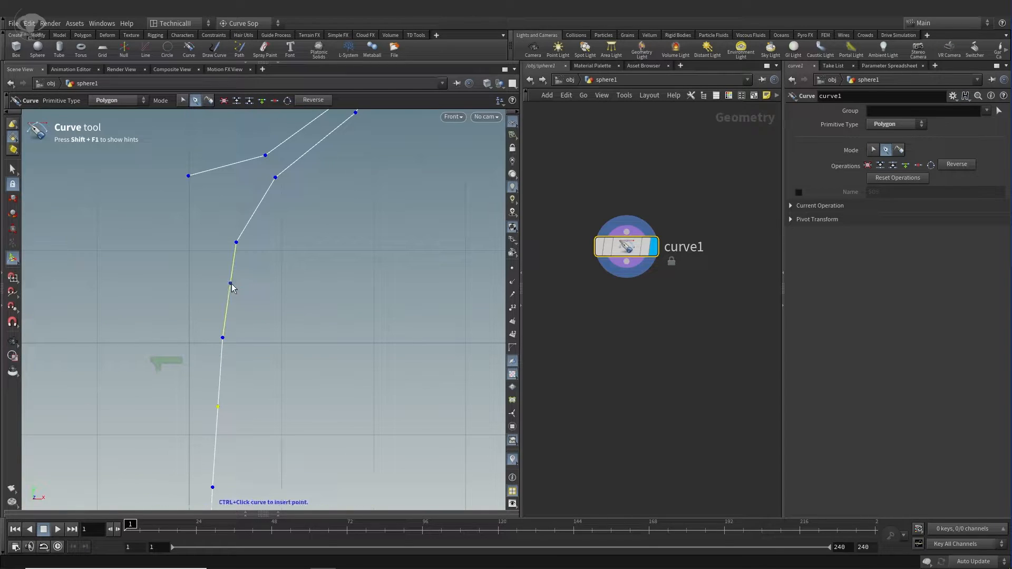
{"action": "middle_click_drag", "start_coordinate": [377, 306], "coordinate": [347, 314], "text": "alt"}
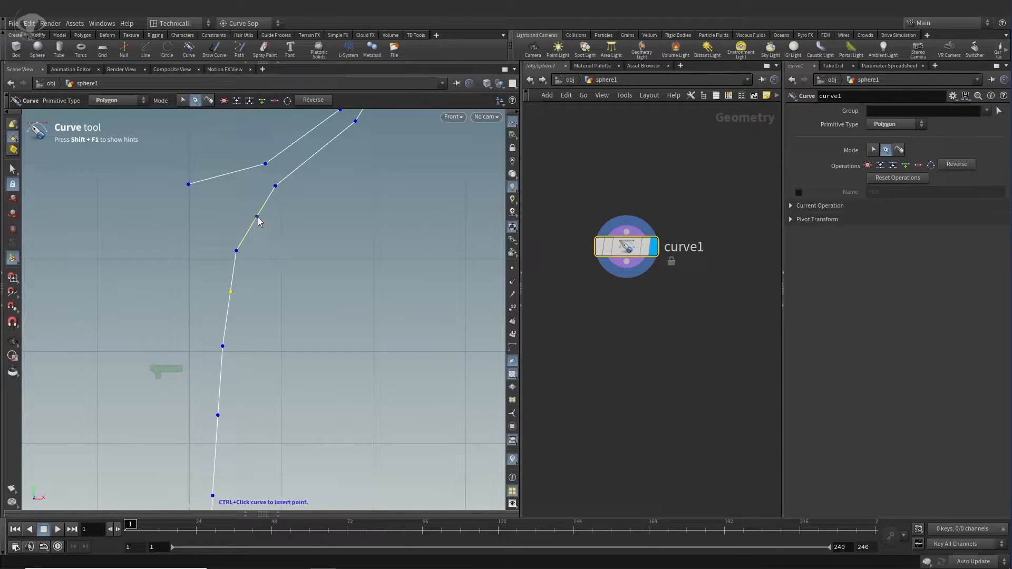
{"action": "middle_click_drag", "start_coordinate": [365, 178], "coordinate": [349, 105], "text": "alt"}
{"action": "mouse_move", "coordinate": [307, 405]}
{"action": "middle_mouse_down", "text": "alt"}
{"action": "mouse_move", "coordinate": [251, 230]}
{"action": "mouse_move", "coordinate": [375, 425]}
{"action": "middle_mouse_up", "text": "alt"}
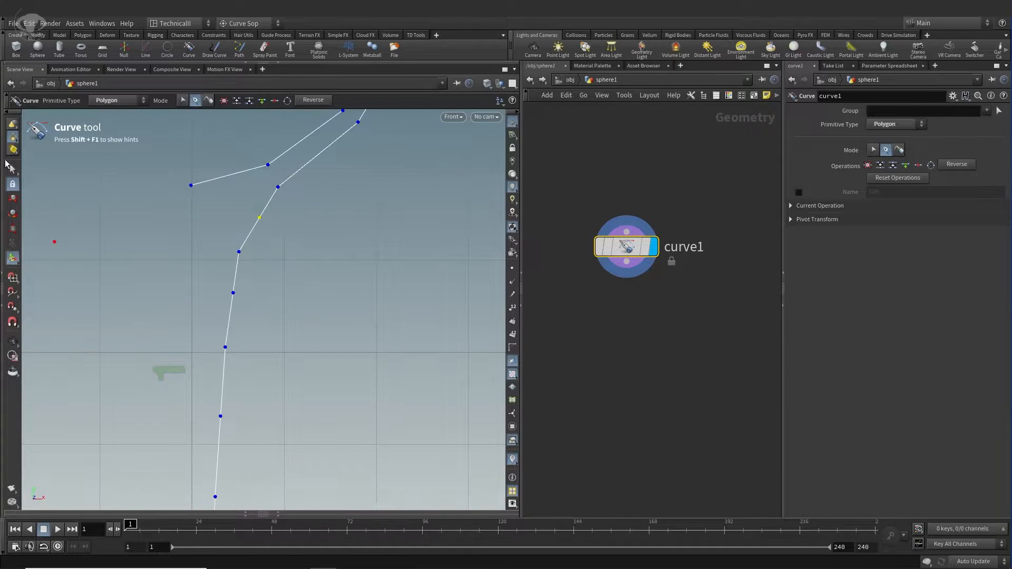
{"action": "middle_click_drag", "start_coordinate": [393, 265], "coordinate": [378, 355], "text": "alt"}
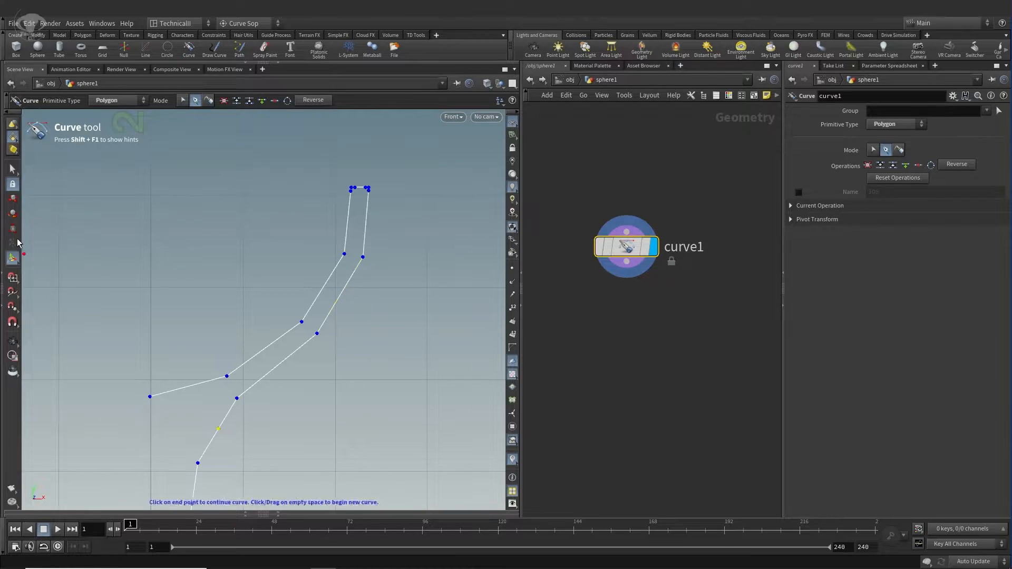
{"action": "left_click", "coordinate": [13, 200]}
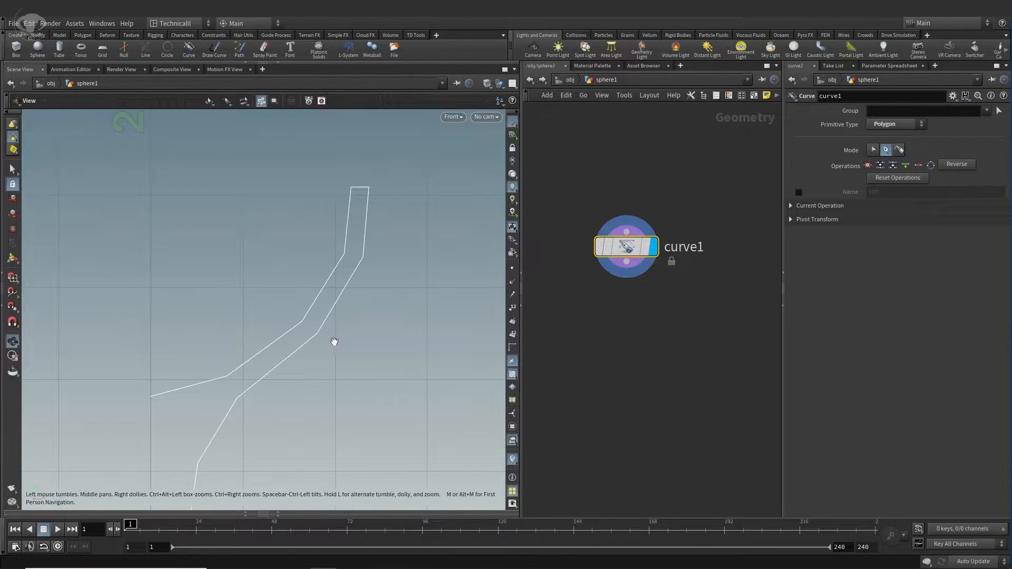
{"action": "left_click", "coordinate": [13, 258]}
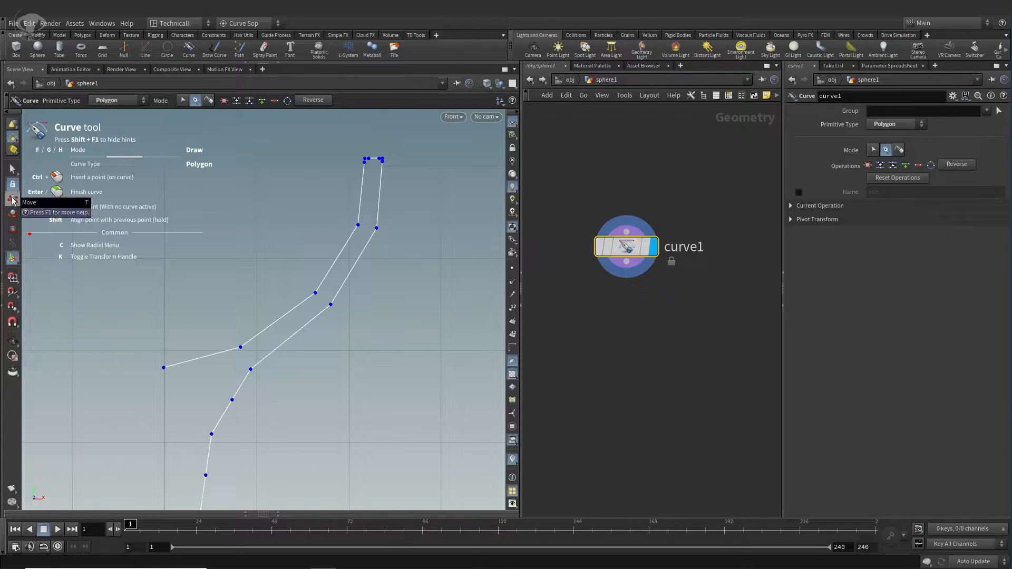
{"action": "left_click", "coordinate": [12, 169]}
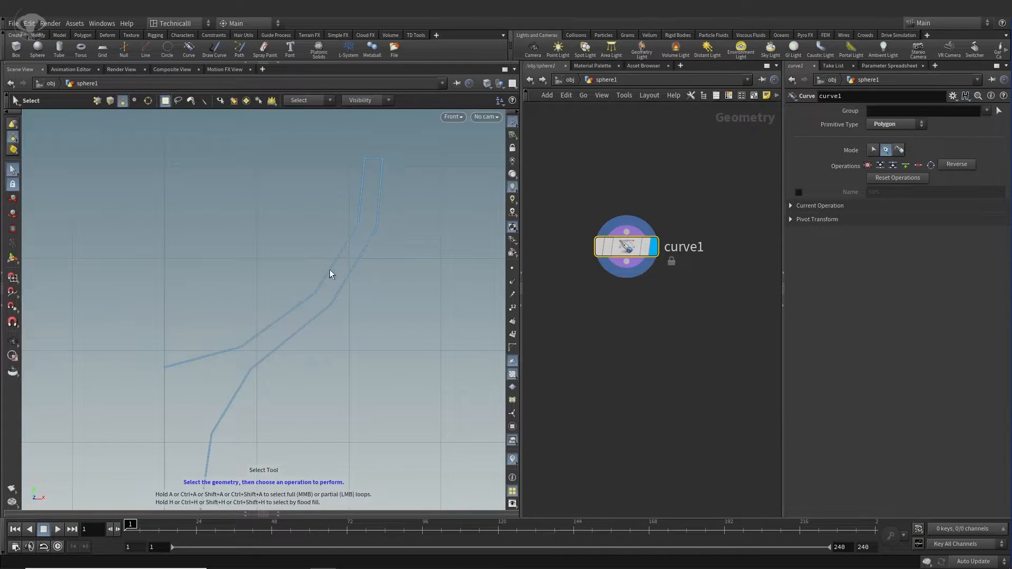
{"action": "left_click", "coordinate": [12, 200]}
{"action": "middle_click_drag", "start_coordinate": [351, 310], "coordinate": [346, 304], "text": "alt"}
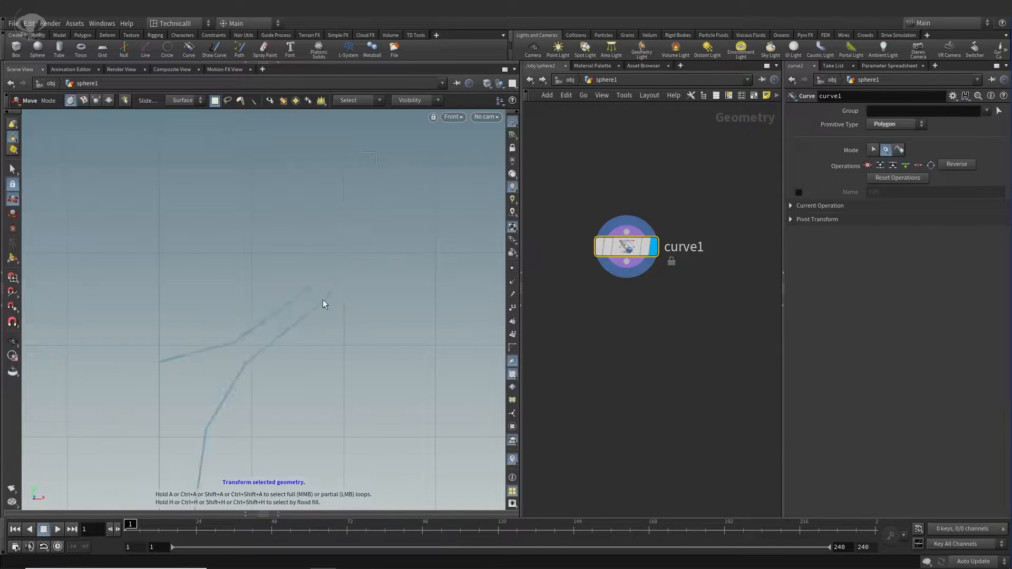
{"action": "left_click", "coordinate": [13, 216]}
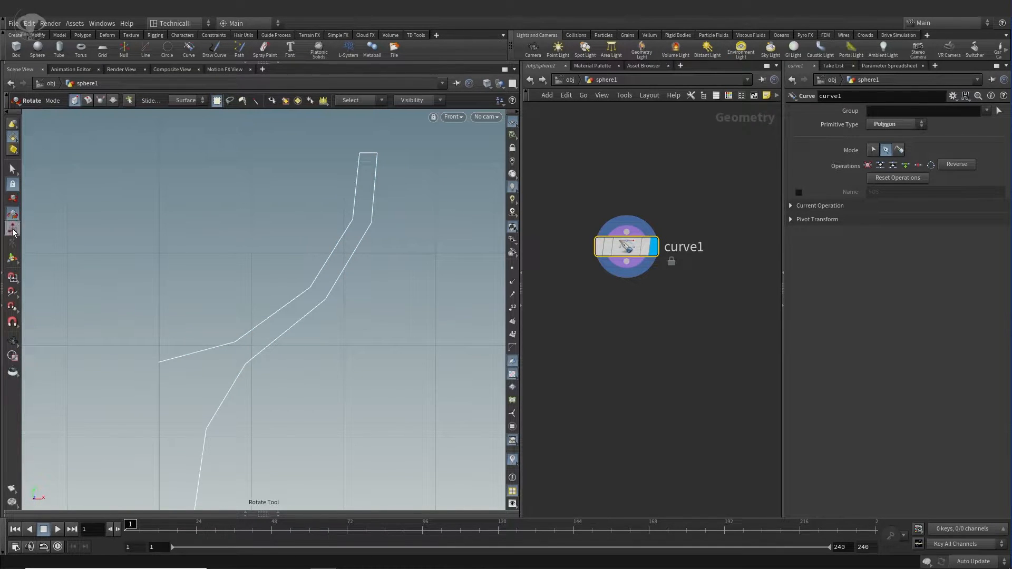
{"action": "left_click", "coordinate": [12, 229]}
{"action": "left_click", "coordinate": [11, 207]}
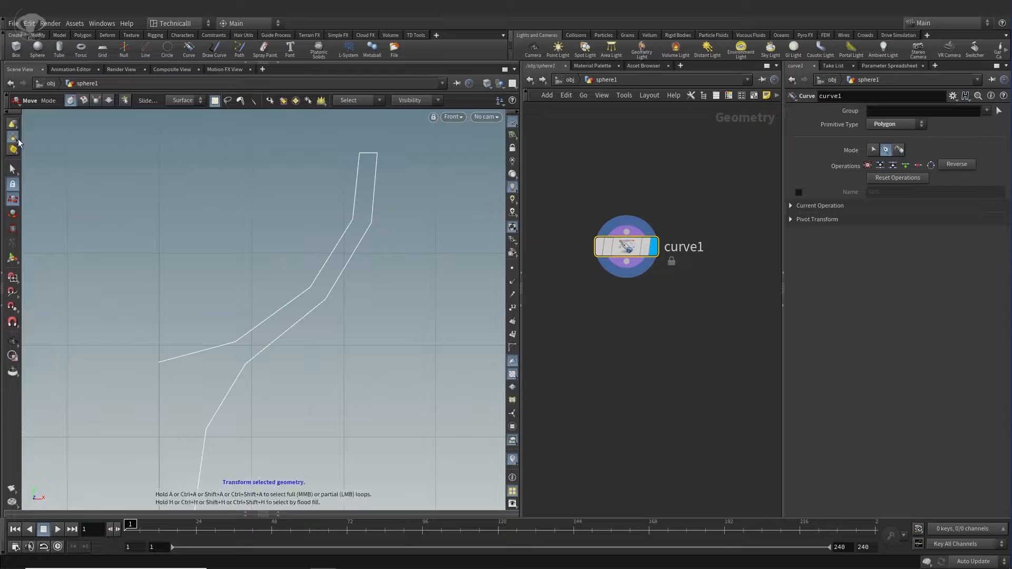
{"action": "left_click", "coordinate": [16, 170]}
{"action": "middle_click_drag", "start_coordinate": [441, 298], "coordinate": [502, 283], "text": "alt"}
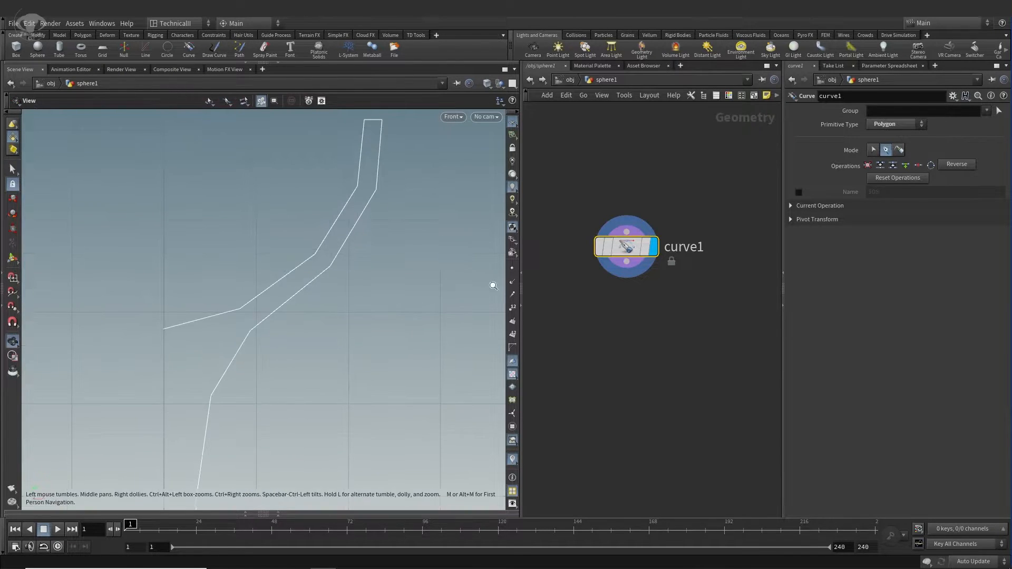
{"action": "scroll", "coordinate": [502, 283], "scroll_direction": "down", "scroll_amount": 3}
{"action": "left_click", "coordinate": [627, 251]}
{"action": "left_click_drag", "start_coordinate": [627, 257], "coordinate": [640, 275]}
{"action": "middle_click_drag", "start_coordinate": [94, 378], "coordinate": [84, 346], "text": "alt"}
{"action": "left_click", "coordinate": [13, 258]}
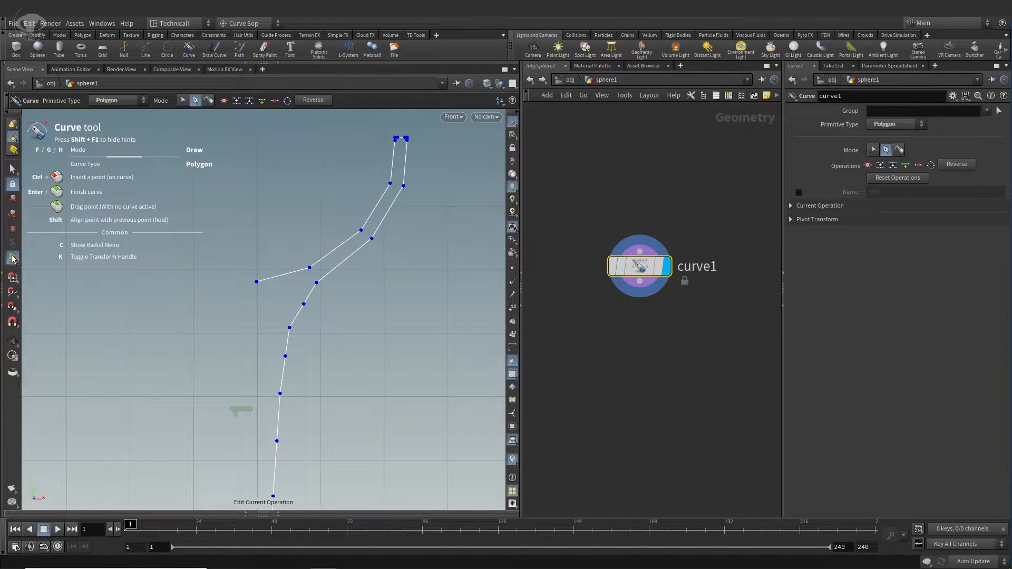
{"action": "left_click", "coordinate": [12, 227]}
{"action": "left_click", "coordinate": [14, 232]}
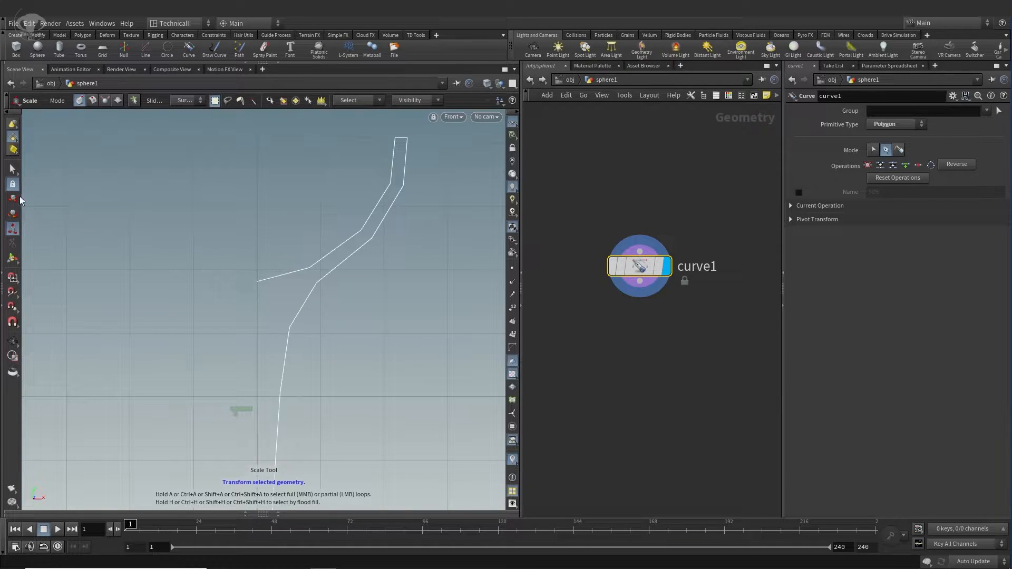
- Try moving the curve point at the outer bend below the rim by selecting it in point mode, then undo the move
{"action": "left_click", "coordinate": [12, 170]}
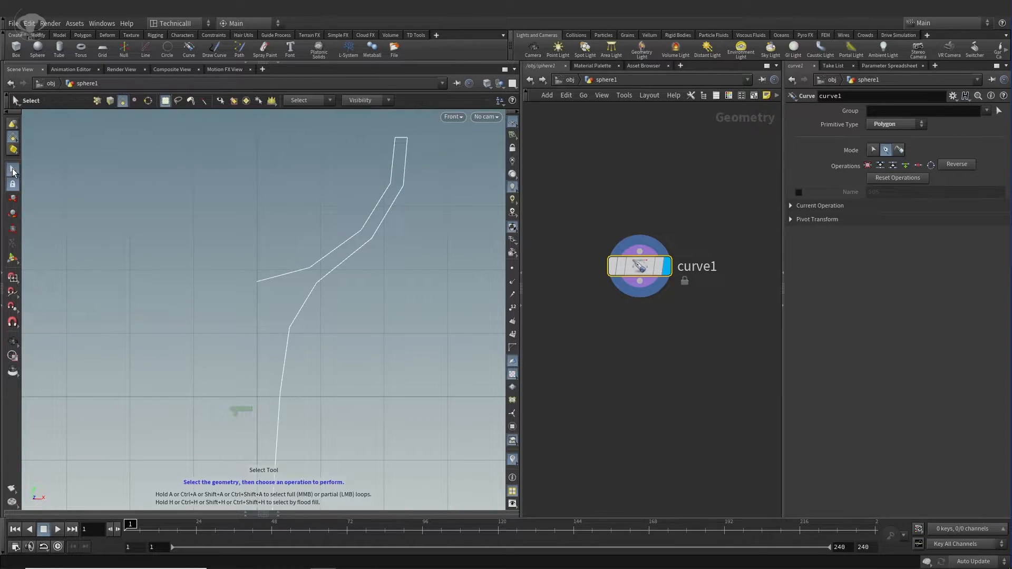
{"action": "left_click", "coordinate": [14, 138]}
{"action": "left_click", "coordinate": [33, 148]}
{"action": "middle_click_drag", "start_coordinate": [406, 264], "coordinate": [396, 287]}
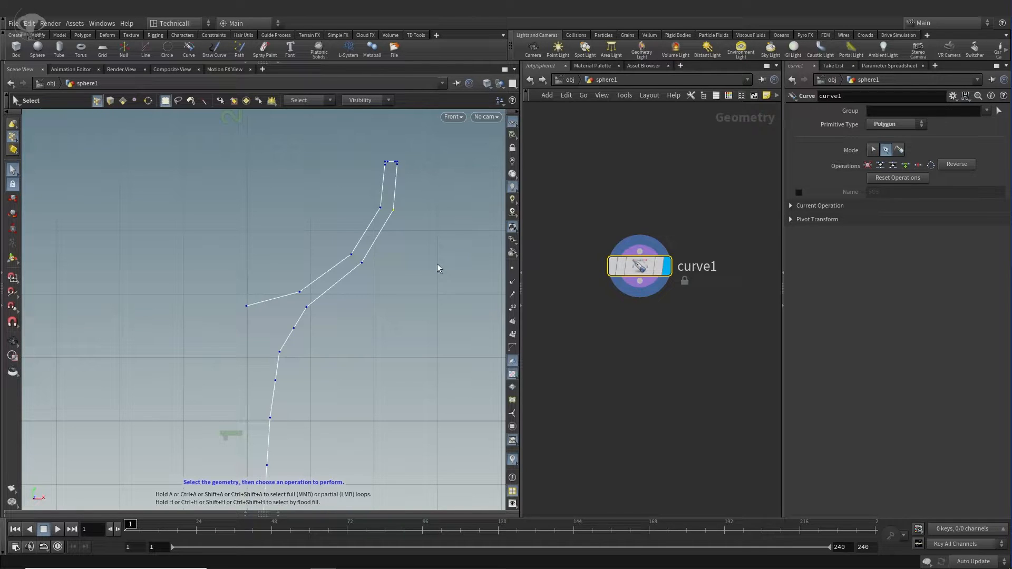
{"action": "key", "text": "t"}
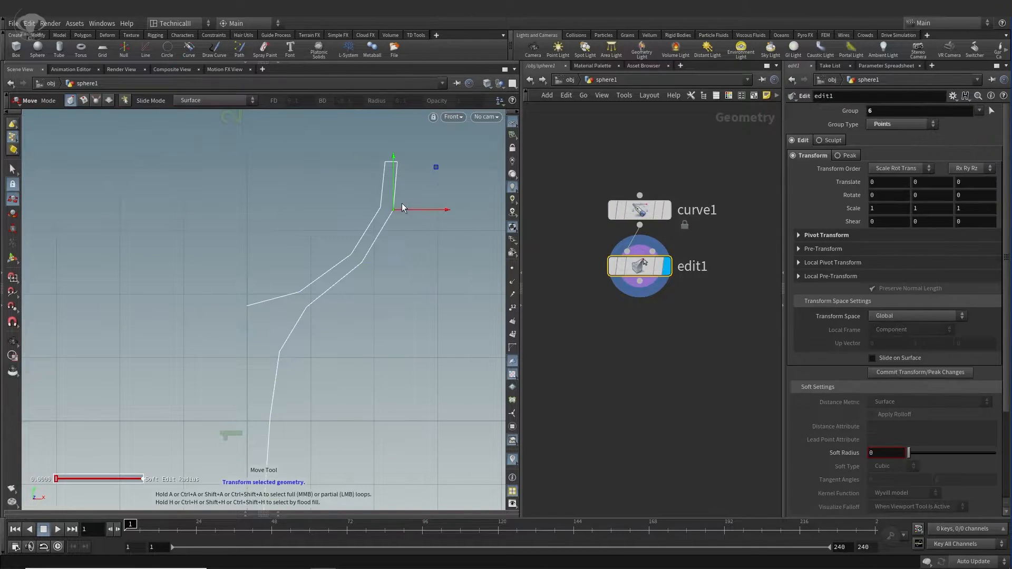
{"action": "left_click_drag", "start_coordinate": [438, 209], "coordinate": [438, 212]}
{"action": "key", "text": "ctrl+z"}
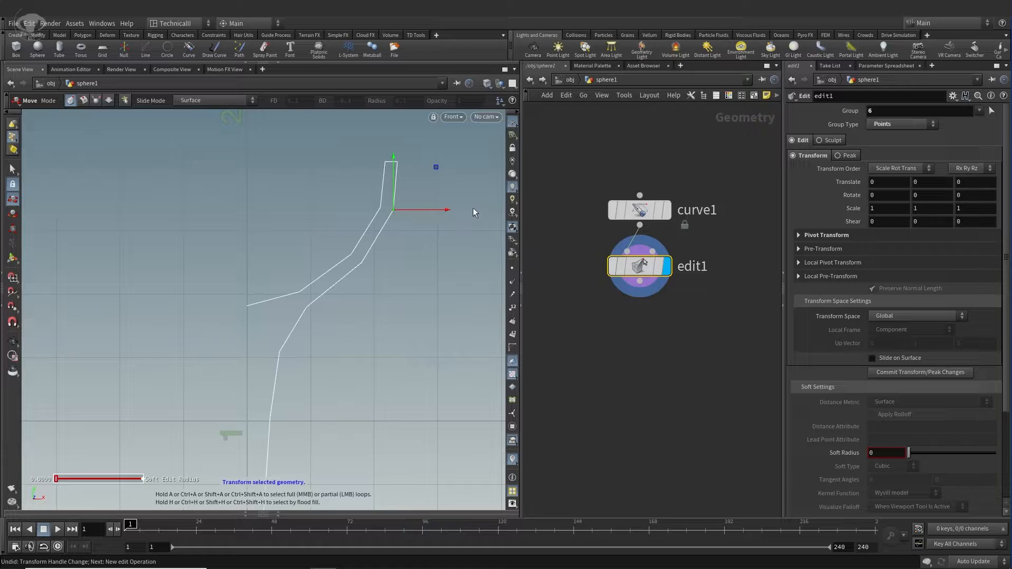
- Delete the Edit node attached to the curve node
{"action": "left_click_drag", "start_coordinate": [644, 273], "coordinate": [652, 289]}
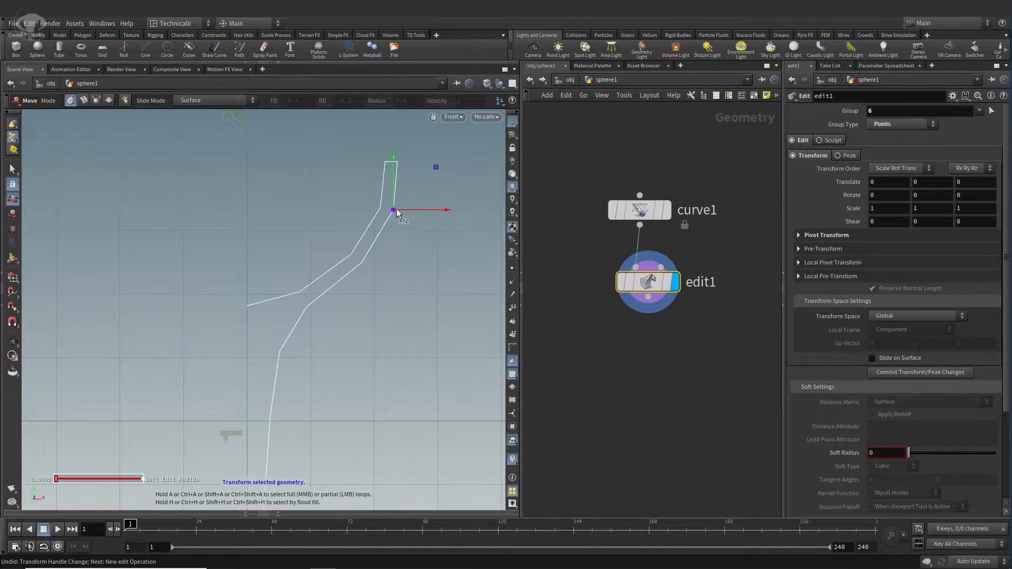
{"action": "mouse_move", "coordinate": [648, 286]}
{"action": "mouse_move", "coordinate": [648, 285]}
{"action": "left_mouse_down"}
{"action": "mouse_move", "coordinate": [659, 270]}
{"action": "mouse_move", "coordinate": [654, 286]}
{"action": "left_mouse_up"}
{"action": "mouse_move", "coordinate": [656, 278]}
{"action": "key", "text": "Delete"}
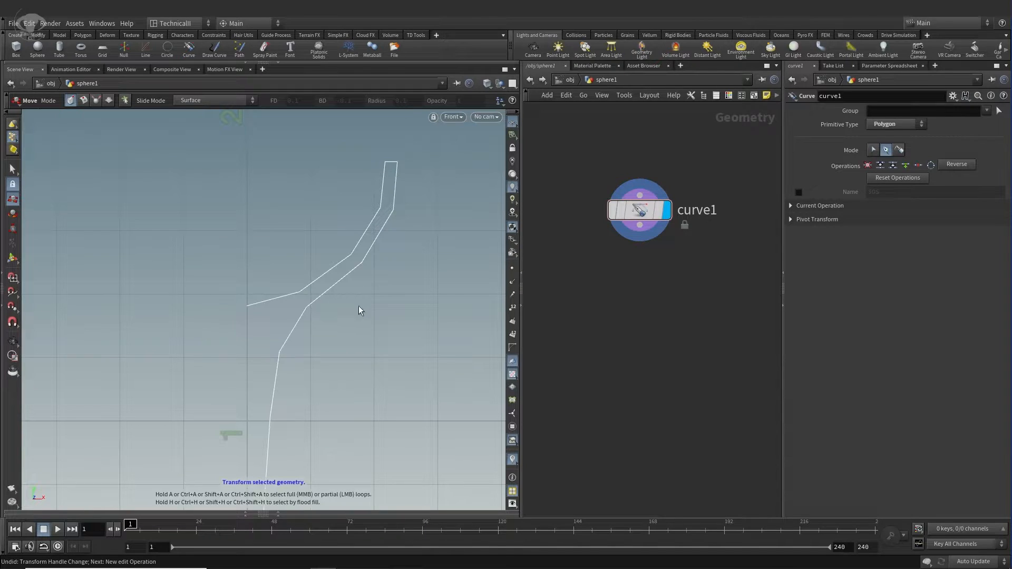
- Append a Subdivide node to the output of the curve node
{"action": "middle_click_drag", "start_coordinate": [369, 290], "coordinate": [362, 205], "text": "alt"}
{"action": "scroll", "coordinate": [364, 206], "scroll_direction": "down", "scroll_amount": 3}
{"action": "middle_click_drag", "start_coordinate": [343, 290], "coordinate": [306, 314], "text": "alt"}
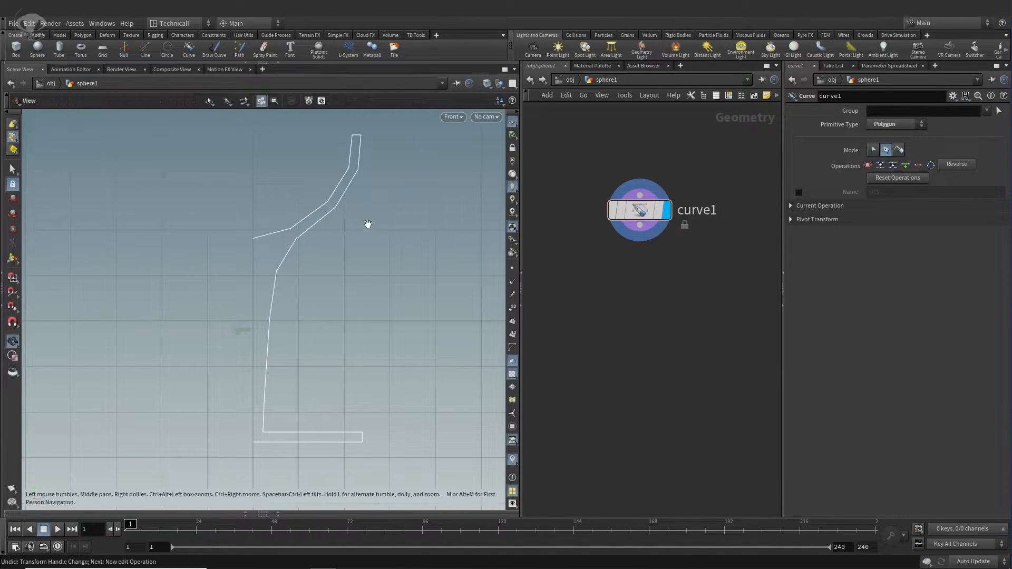
{"action": "middle_click_drag", "start_coordinate": [368, 224], "coordinate": [365, 244], "text": "alt"}
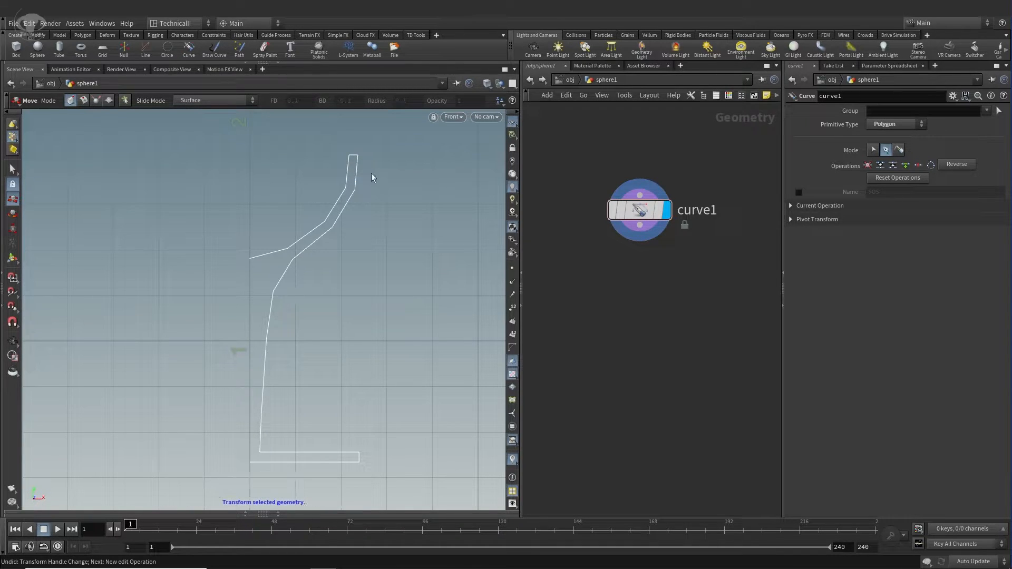
{"action": "middle_click_drag", "start_coordinate": [371, 229], "coordinate": [346, 246]}
{"action": "right_click_drag", "start_coordinate": [335, 252], "coordinate": [396, 287]}
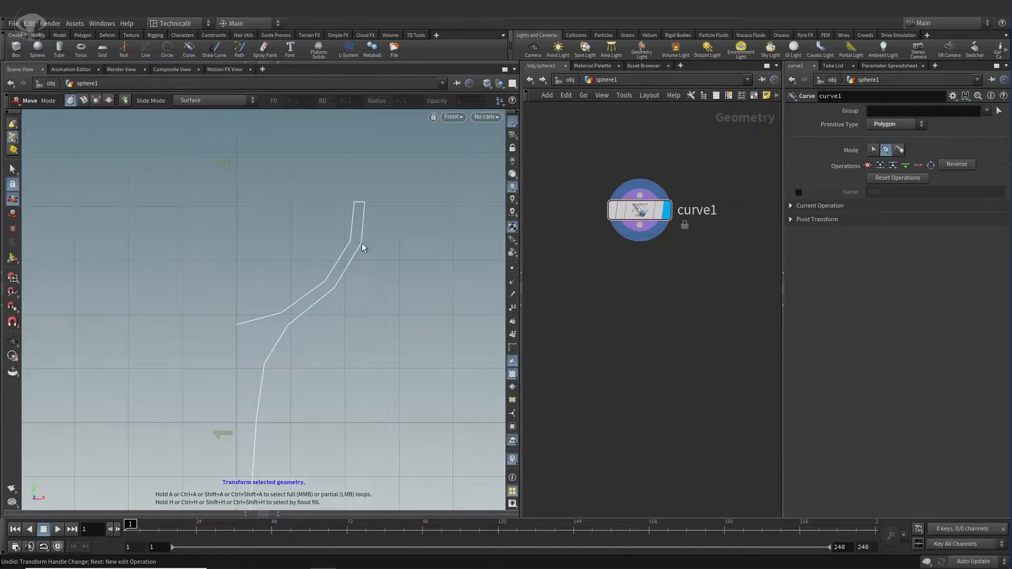
{"action": "left_click_drag", "start_coordinate": [646, 215], "coordinate": [618, 174]}
{"action": "left_click", "coordinate": [612, 185]}
{"action": "key", "text": "Tab"}
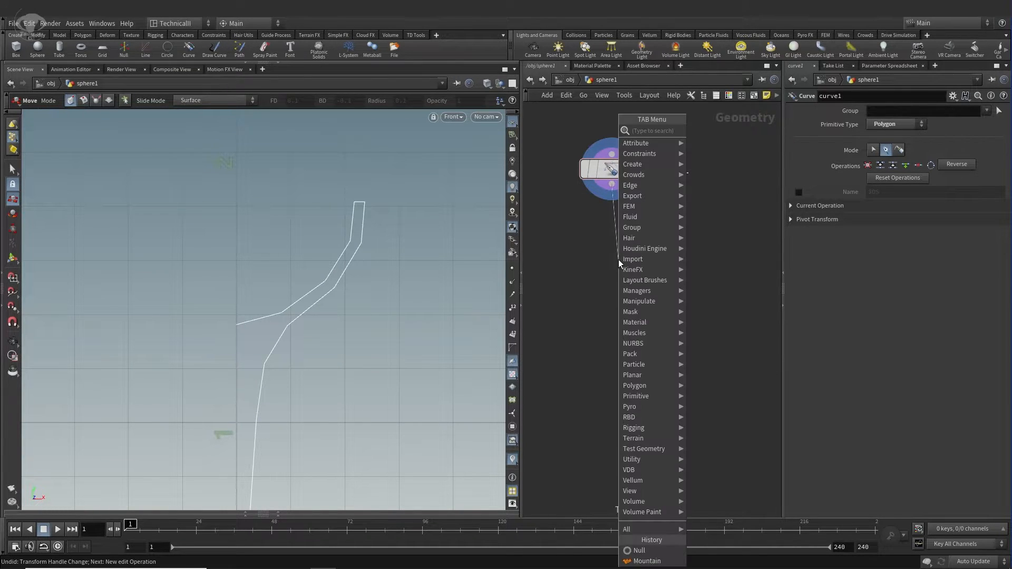
{"action": "type", "text": "subd"}
{"action": "left_click", "coordinate": [701, 132]}
{"action": "left_click", "coordinate": [626, 284]}
{"action": "left_click_drag", "start_coordinate": [618, 259], "coordinate": [627, 247]}
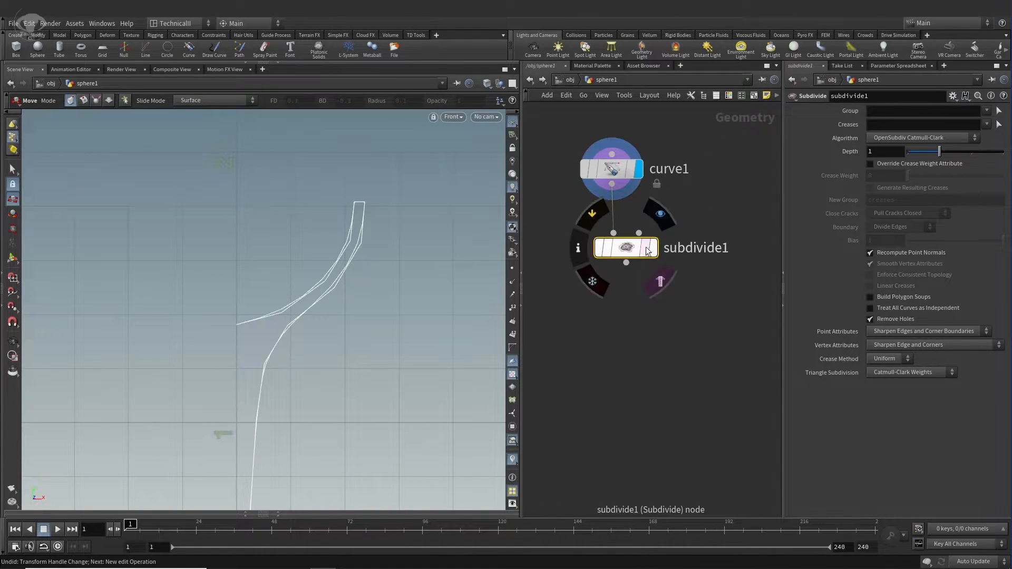
- Display the subdivided curve with its points visible and set the subdivision depth to 2
{"action": "left_click", "coordinate": [654, 247]}
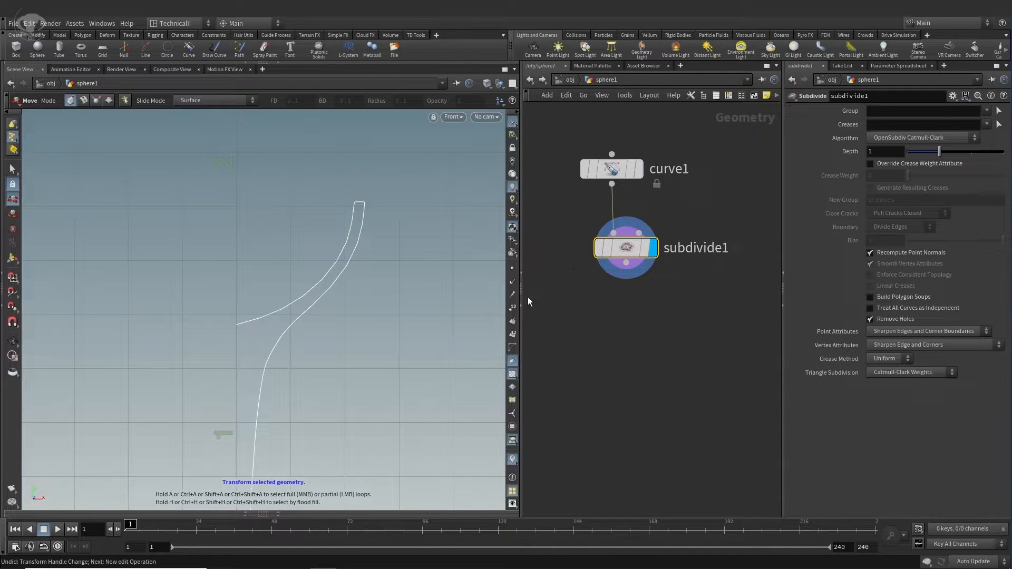
{"action": "left_click", "coordinate": [512, 268]}
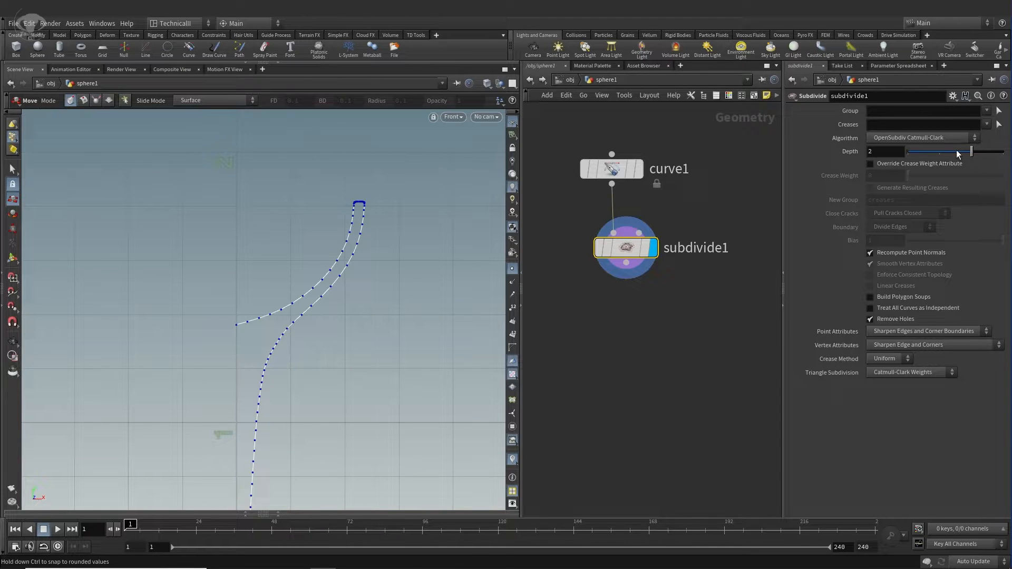
{"action": "middle_click_drag", "start_coordinate": [325, 373], "coordinate": [280, 382], "text": "alt"}
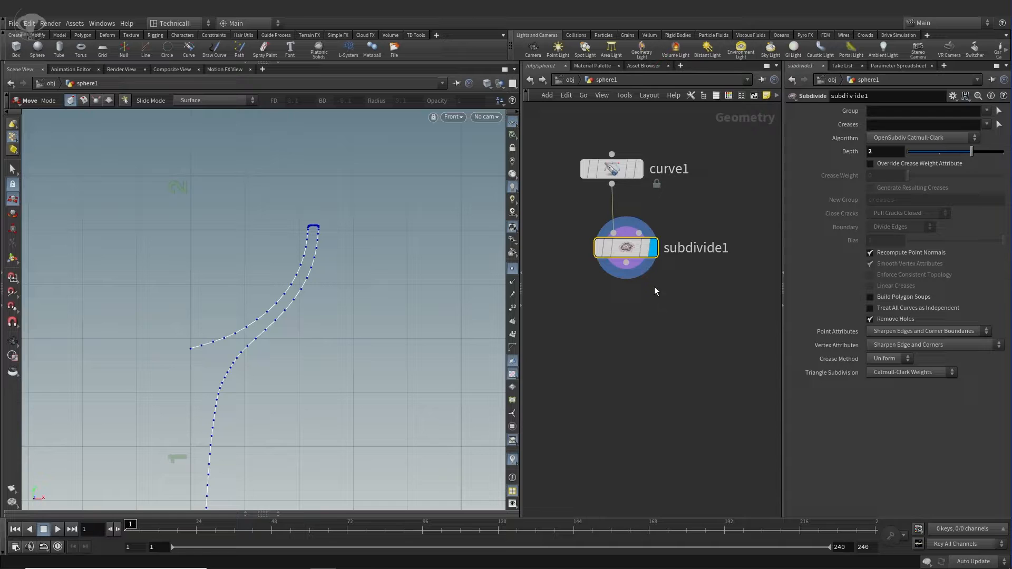
{"action": "left_click_drag", "start_coordinate": [630, 251], "coordinate": [630, 232]}
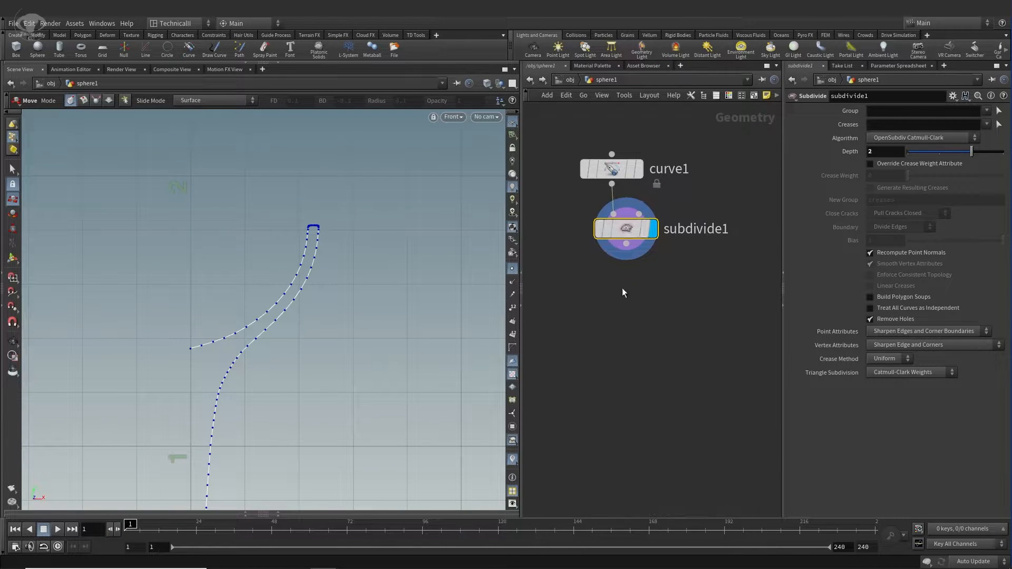
- Append a Revolve node to the Subdivide node and display the revolved glass
{"action": "middle_click_drag", "start_coordinate": [219, 364], "coordinate": [280, 242], "text": "alt"}
{"action": "right_click_drag", "start_coordinate": [280, 242], "coordinate": [498, 319], "text": "alt"}
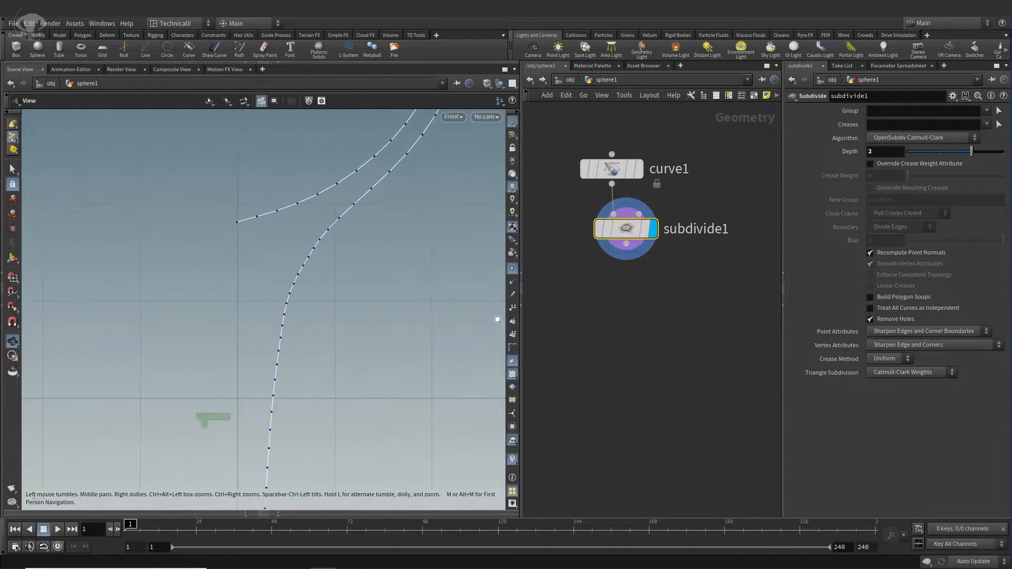
{"action": "right_click_drag", "start_coordinate": [355, 300], "coordinate": [241, 294], "text": "alt"}
{"action": "middle_click_drag", "start_coordinate": [241, 293], "coordinate": [211, 215], "text": "alt"}
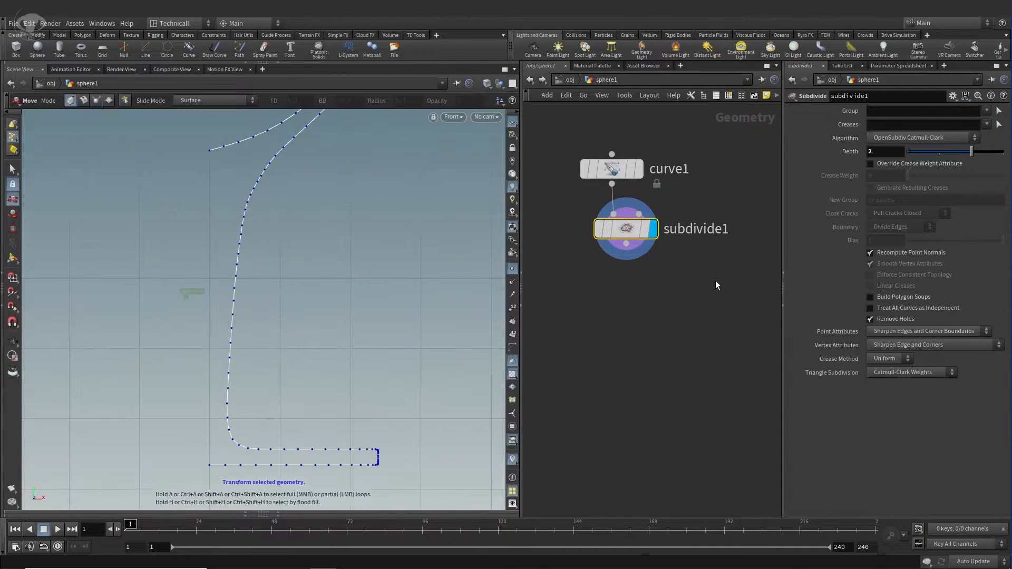
{"action": "left_click", "coordinate": [627, 247]}
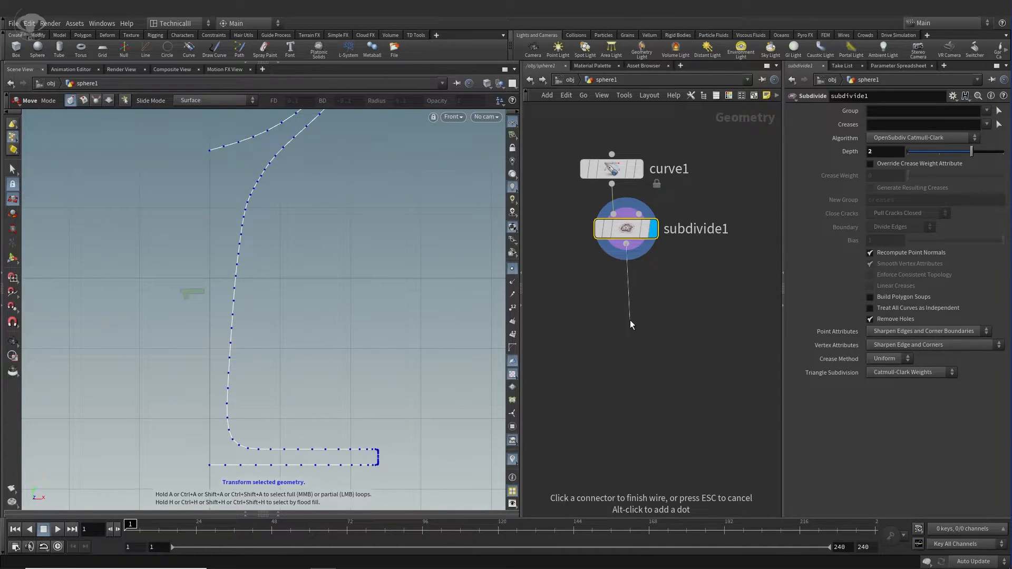
{"action": "key", "text": "Tab"}
{"action": "type", "text": "re"}
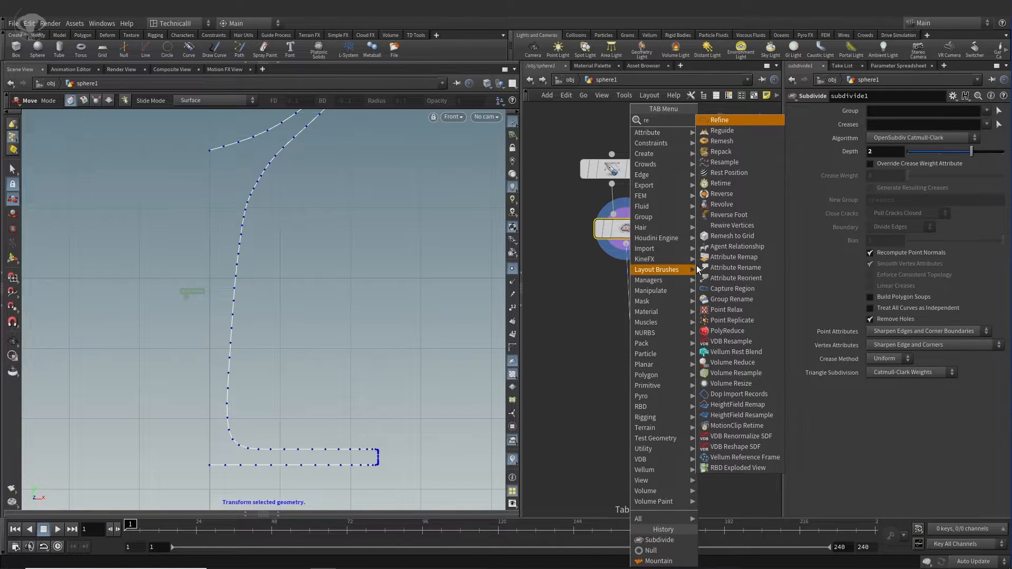
{"action": "left_click", "coordinate": [734, 214]}
{"action": "left_click", "coordinate": [630, 320]}
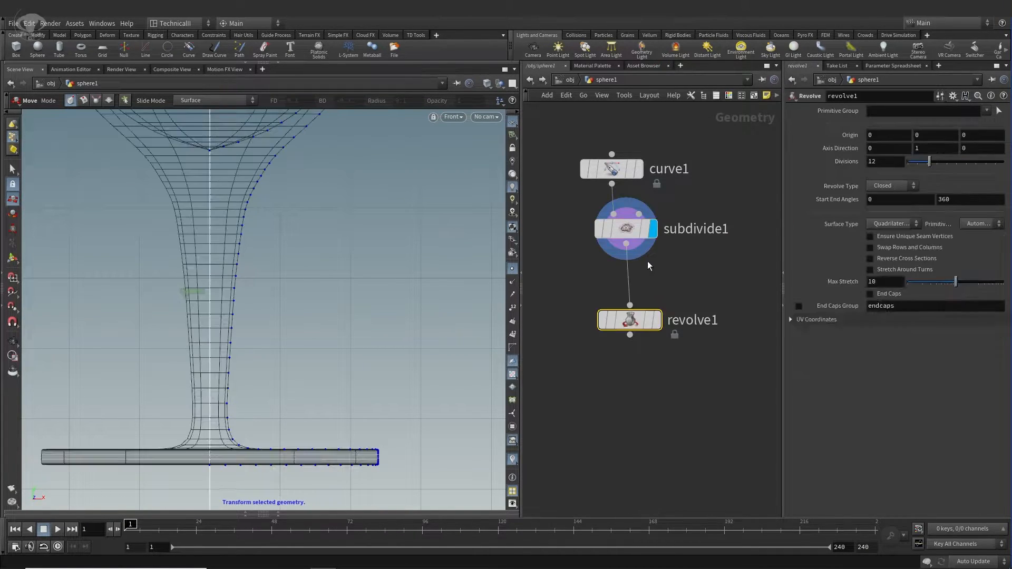
{"action": "left_click", "coordinate": [658, 321]}
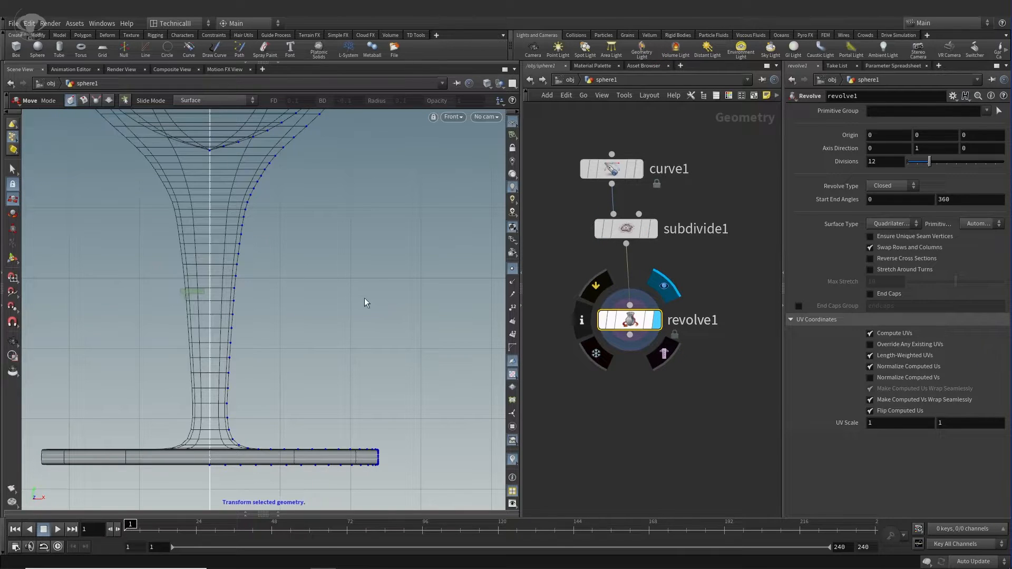
- Show the whole revolved glass in the perspective view and hide its point markers
{"action": "middle_click_drag", "start_coordinate": [280, 278], "coordinate": [286, 331], "text": "alt"}
{"action": "right_click_drag", "start_coordinate": [287, 330], "coordinate": [276, 293], "text": "alt"}
{"action": "middle_click_drag", "start_coordinate": [276, 293], "coordinate": [265, 337], "text": "alt"}
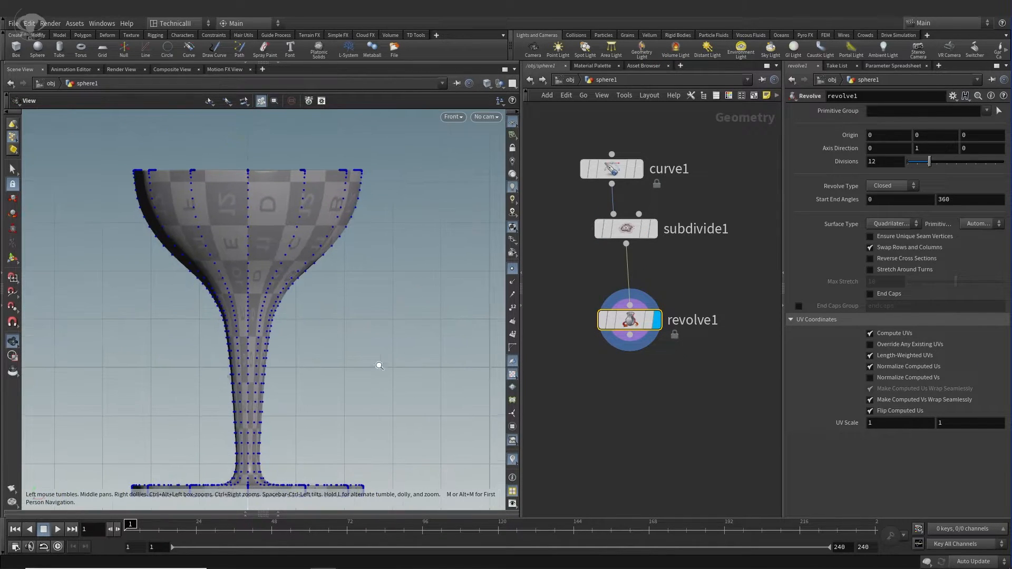
{"action": "right_click_drag", "start_coordinate": [391, 370], "coordinate": [296, 340], "text": "alt"}
{"action": "middle_click_drag", "start_coordinate": [296, 340], "coordinate": [298, 297], "text": "alt"}
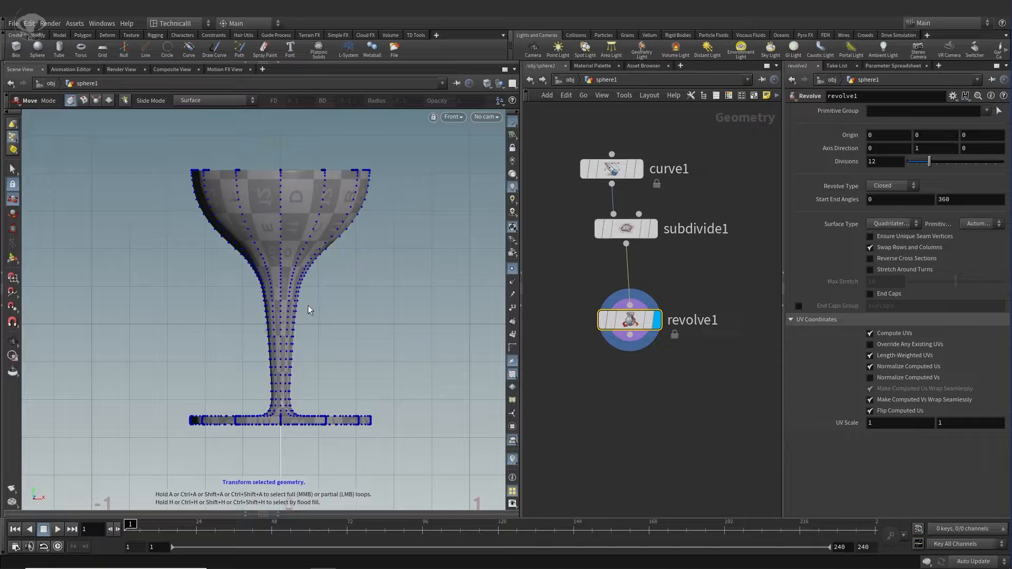
{"action": "key", "text": "space+1"}
{"action": "right_click_drag", "start_coordinate": [217, 270], "coordinate": [377, 294], "text": "alt"}
{"action": "middle_click_drag", "start_coordinate": [378, 294], "coordinate": [440, 307], "text": "alt"}
{"action": "right_click_drag", "start_coordinate": [336, 229], "coordinate": [457, 275], "text": "alt"}
{"action": "mouse_move", "coordinate": [387, 260]}
{"action": "right_mouse_down", "text": "alt"}
{"action": "mouse_move", "coordinate": [423, 258]}
{"action": "mouse_move", "coordinate": [393, 258]}
{"action": "right_mouse_up", "text": "alt"}
{"action": "left_click", "coordinate": [513, 270]}
{"action": "left_click_drag", "start_coordinate": [405, 247], "coordinate": [350, 239], "text": "alt"}
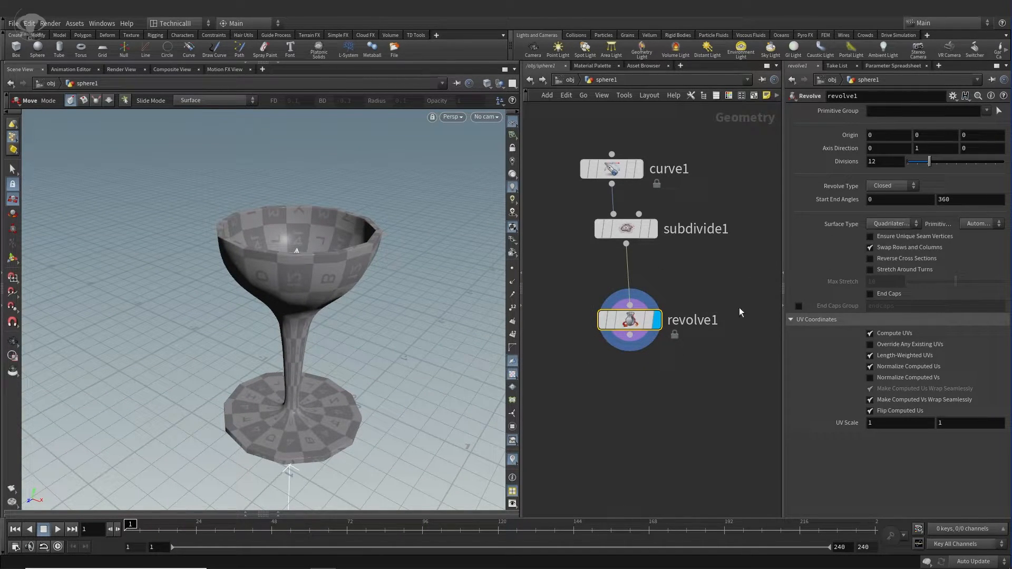
- Set the Revolve node's divisions to 30 for a rounder glass
{"action": "left_click_drag", "start_coordinate": [785, 258], "coordinate": [748, 258]}
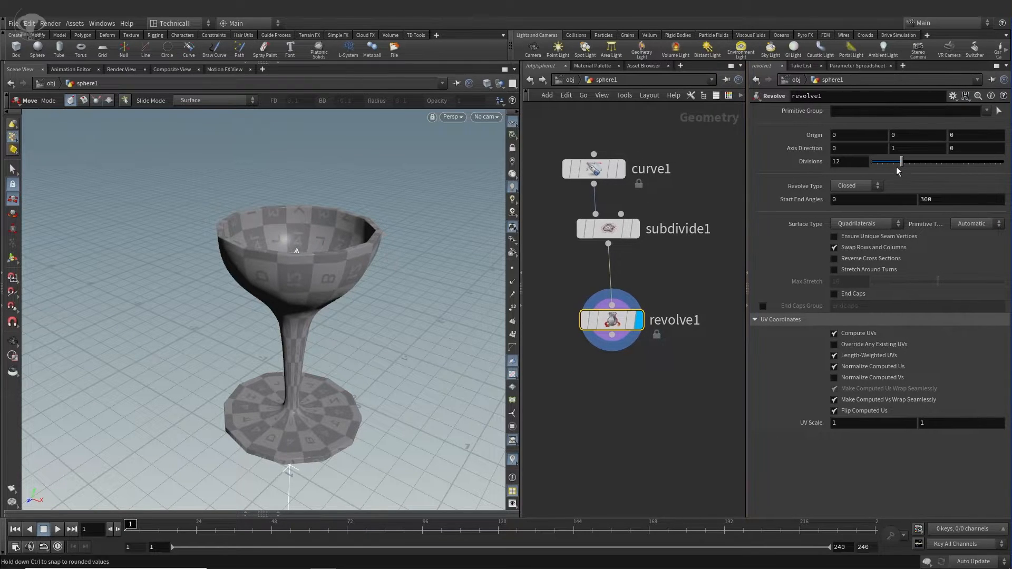
{"action": "left_click_drag", "start_coordinate": [903, 162], "coordinate": [929, 165]}
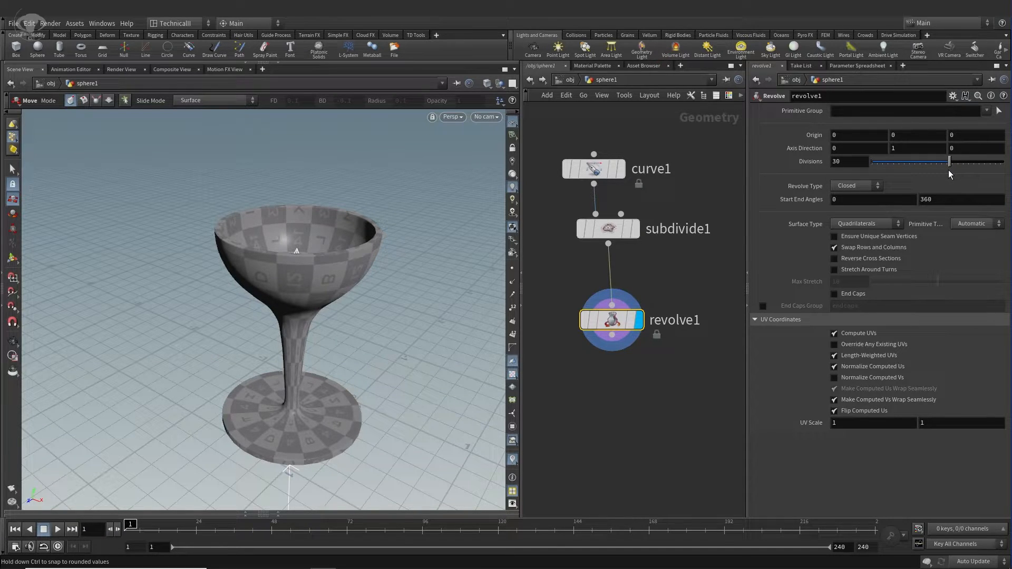
{"action": "left_click_drag", "start_coordinate": [402, 341], "coordinate": [423, 287], "text": "alt"}
{"action": "key", "text": "t"}
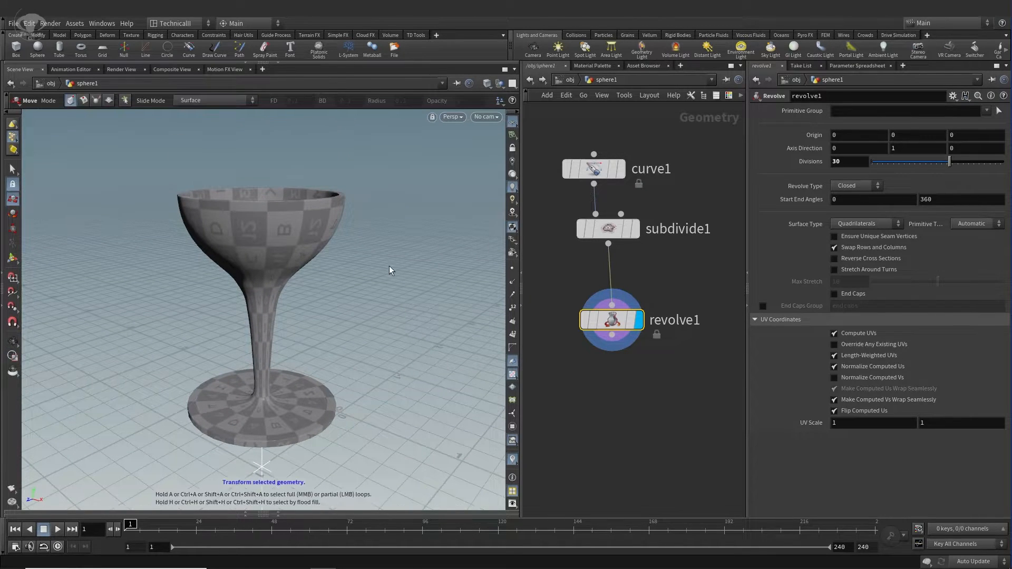
{"action": "left_click_drag", "start_coordinate": [358, 319], "coordinate": [317, 328], "text": "alt"}
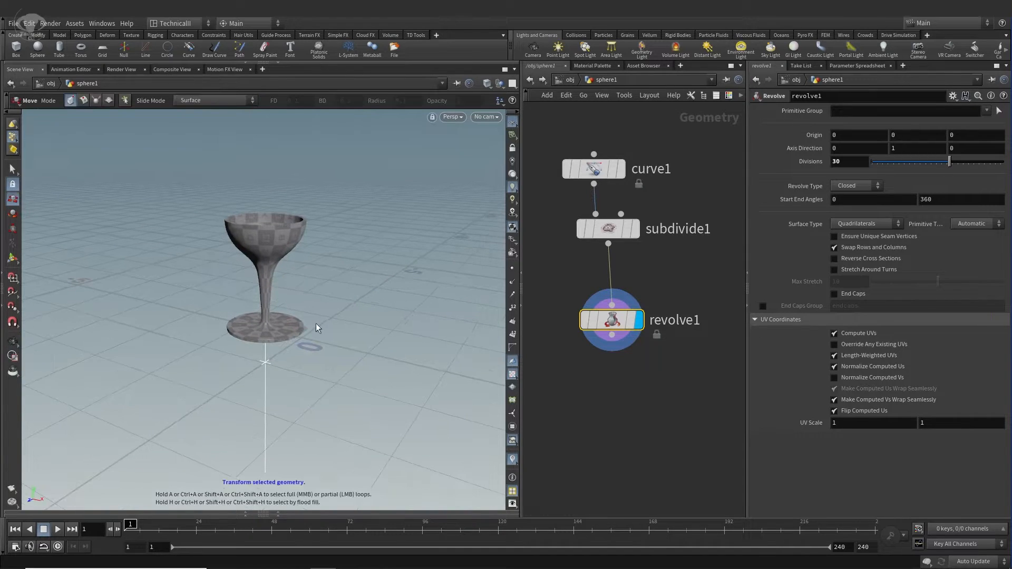
- Tidy the network by stacking the curve, Subdivide and Revolve nodes closely in one vertical column
{"action": "left_click_drag", "start_coordinate": [611, 320], "coordinate": [614, 289]}
{"action": "left_click", "coordinate": [598, 171]}
{"action": "left_click_drag", "start_coordinate": [598, 171], "coordinate": [611, 172]}
{"action": "mouse_move", "coordinate": [607, 234]}
{"action": "left_mouse_down"}
{"action": "mouse_move", "coordinate": [623, 235]}
{"action": "mouse_move", "coordinate": [612, 232]}
{"action": "left_mouse_up"}
{"action": "left_click_drag", "start_coordinate": [614, 290], "coordinate": [614, 279]}
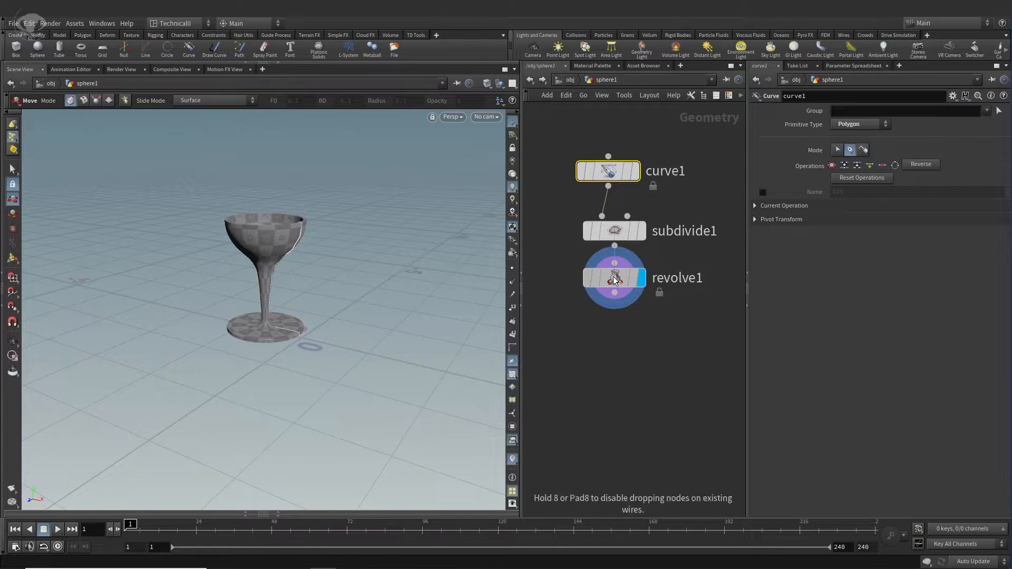
- Append a Null node to the output of the Revolve node and turn on its display
{"action": "left_click", "coordinate": [614, 294]}
{"action": "left_click", "coordinate": [615, 368]}
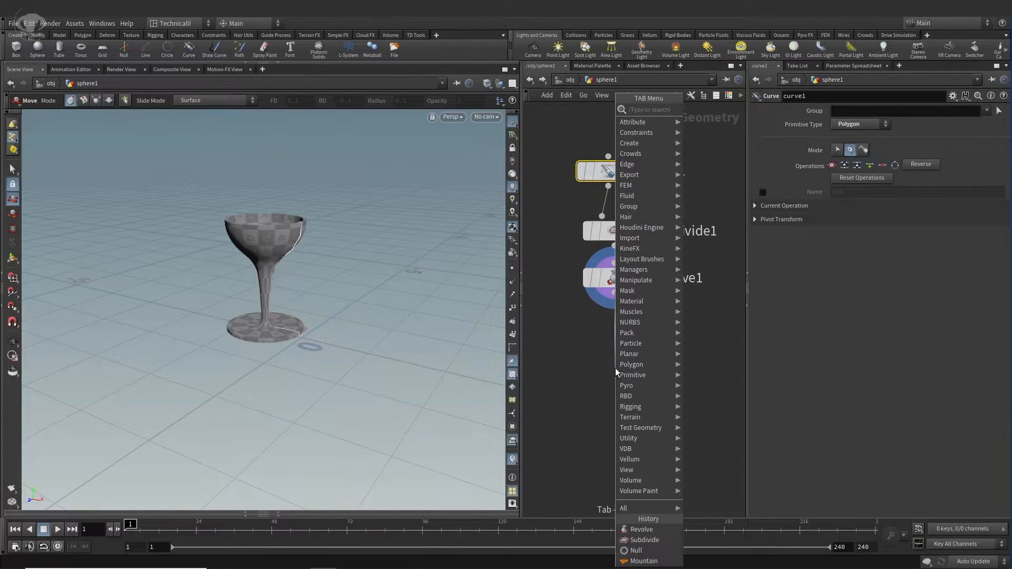
{"action": "type", "text": "null"}
{"action": "left_click", "coordinate": [704, 111]}
{"action": "left_click_drag", "start_coordinate": [622, 368], "coordinate": [622, 348]}
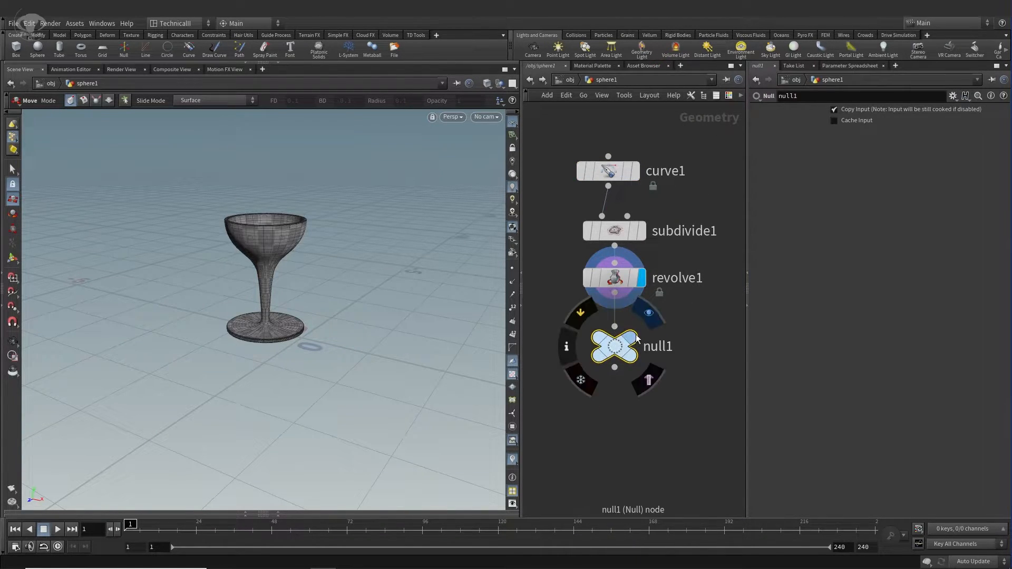
{"action": "left_click", "coordinate": [648, 315]}
- Rename the Null node as Output_glass
{"action": "double_click", "coordinate": [658, 346]}
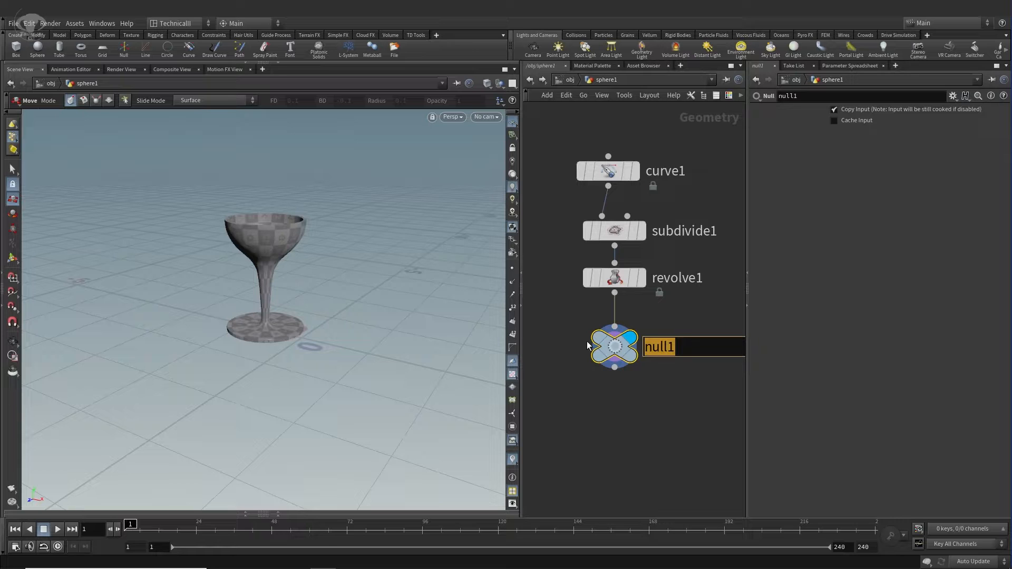
{"action": "type", "text": "Out"}
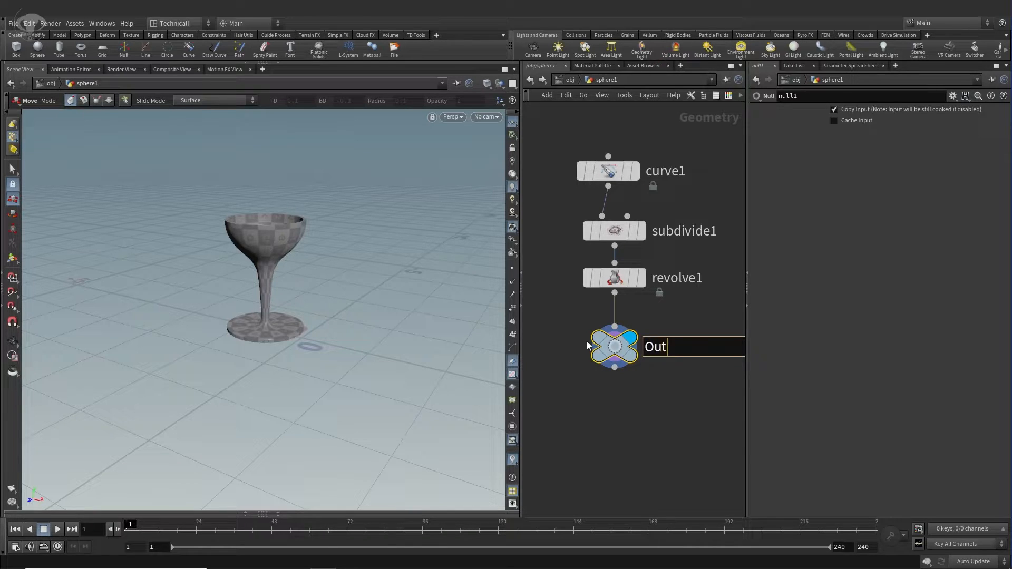
{"action": "type", "text": "put_glass"}
{"action": "key", "text": "Return"}
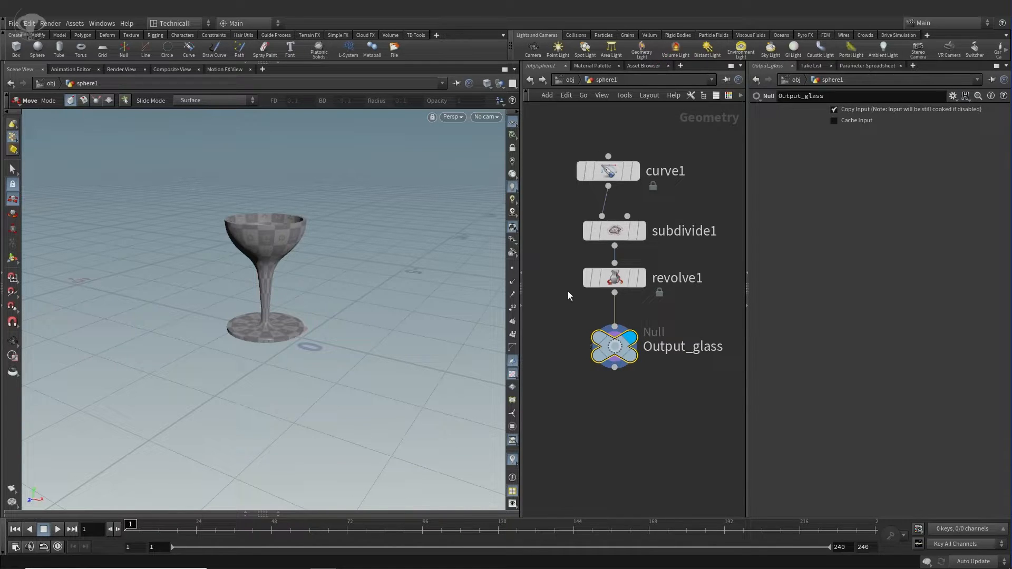
- Go up to the object level and rename the sphere1 geometry object as glass
{"action": "middle_click_drag", "start_coordinate": [565, 112], "coordinate": [575, 135]}
{"action": "left_click", "coordinate": [531, 80]}
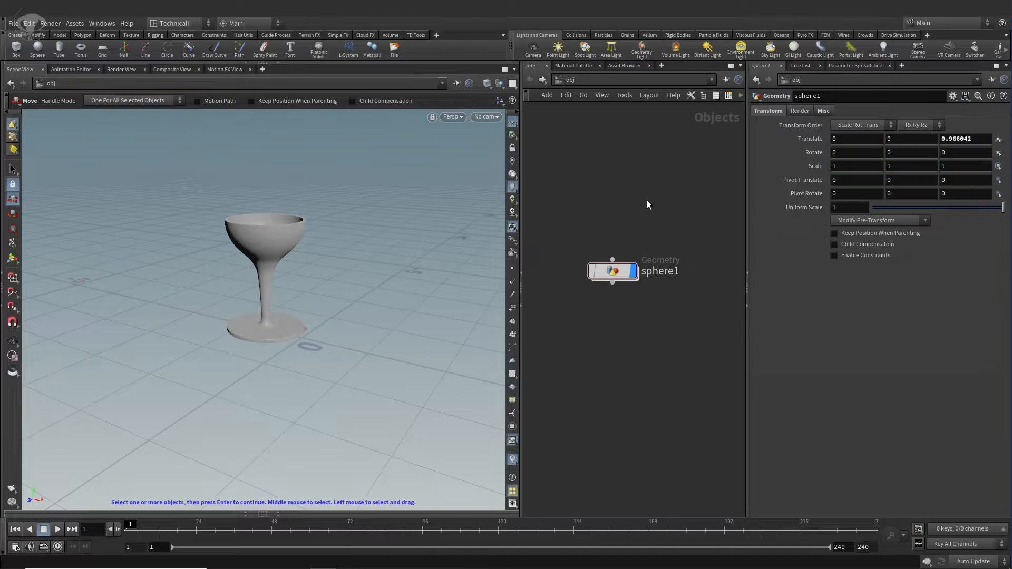
{"action": "double_click", "coordinate": [659, 241]}
{"action": "left_click_drag", "start_coordinate": [685, 242], "coordinate": [594, 242]}
{"action": "type", "text": "glass"}
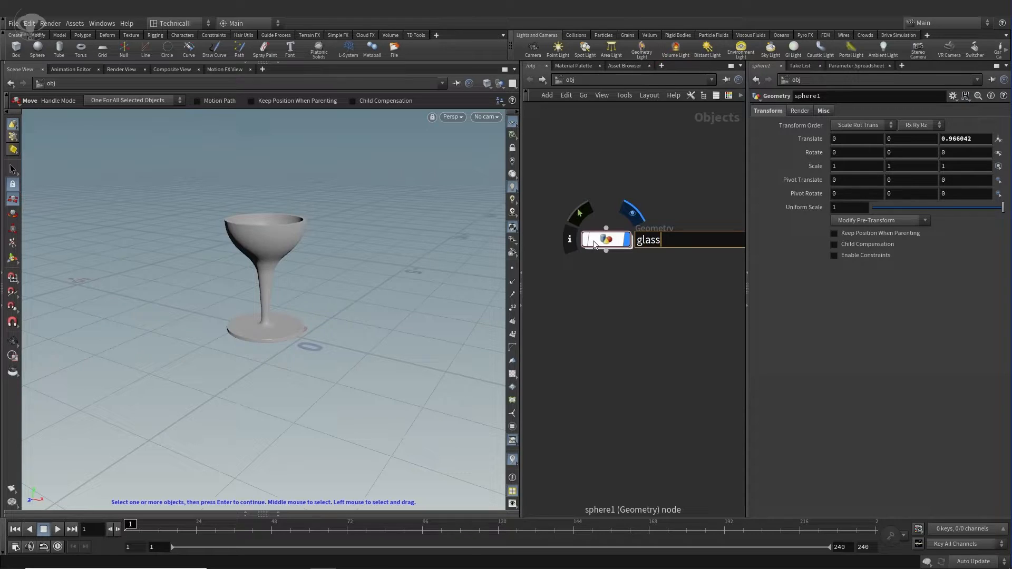
{"action": "key", "text": "Return"}
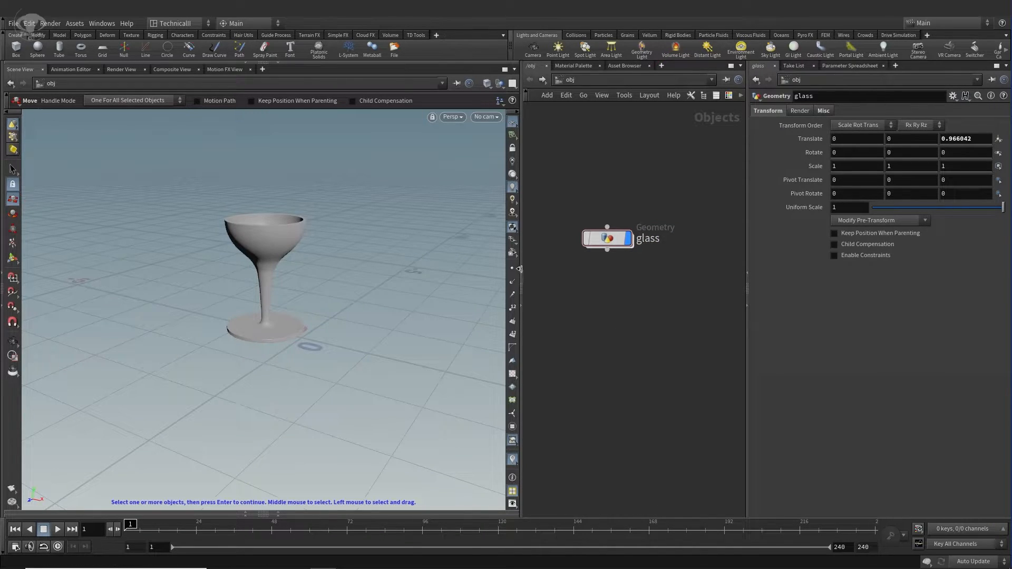
- Open the glass object's network and move the Output_glass node down to make room beneath the Revolve node
{"action": "left_click_drag", "start_coordinate": [517, 264], "coordinate": [521, 265]}
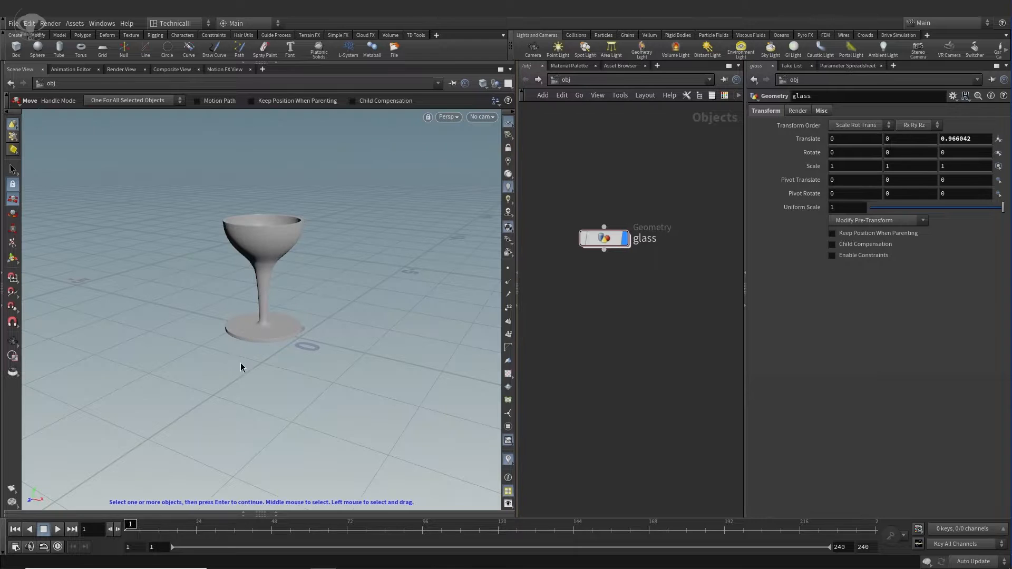
{"action": "left_click_drag", "start_coordinate": [268, 352], "coordinate": [271, 336], "text": "alt"}
{"action": "right_click_drag", "start_coordinate": [271, 336], "coordinate": [275, 335], "text": "alt"}
{"action": "middle_click_drag", "start_coordinate": [275, 334], "coordinate": [289, 321], "text": "alt"}
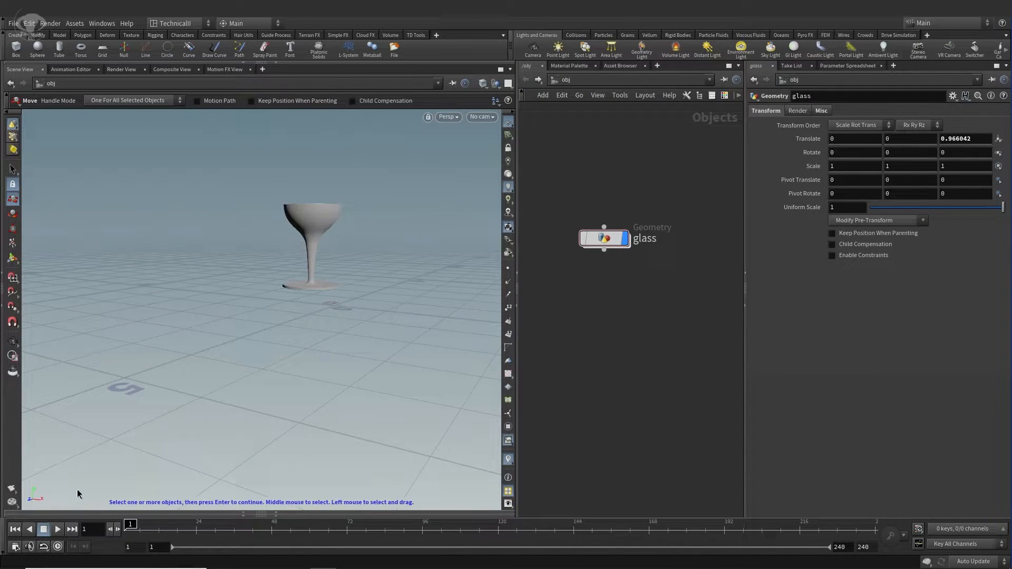
{"action": "left_click_drag", "start_coordinate": [226, 416], "coordinate": [334, 290], "text": "alt"}
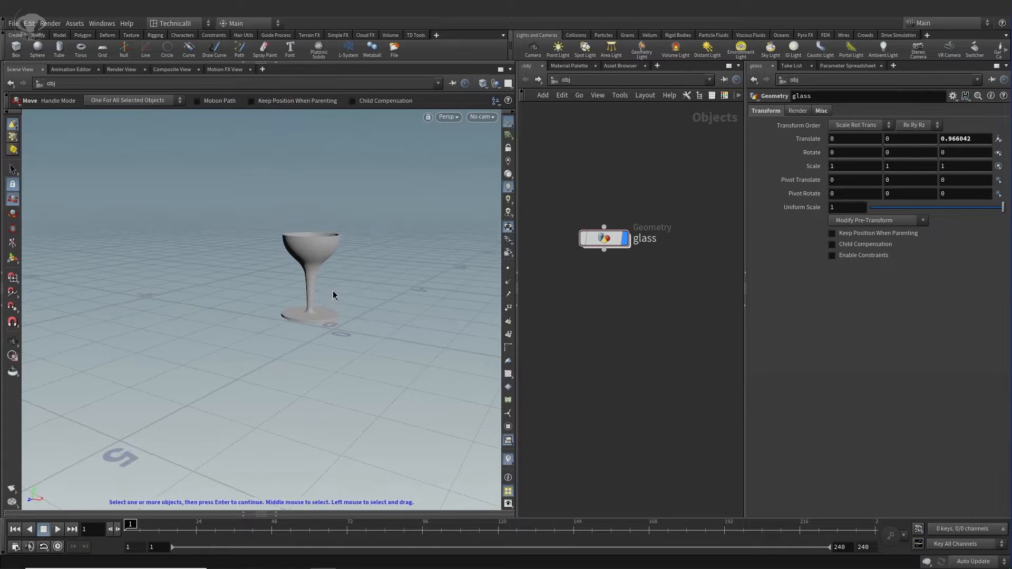
{"action": "left_click_drag", "start_coordinate": [321, 353], "coordinate": [326, 340], "text": "alt"}
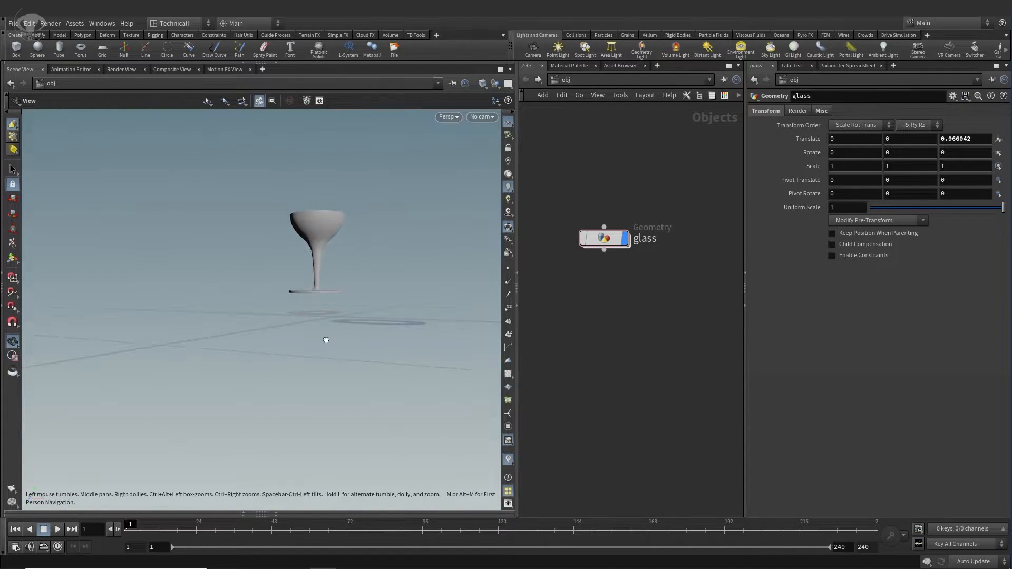
{"action": "double_click", "coordinate": [610, 242]}
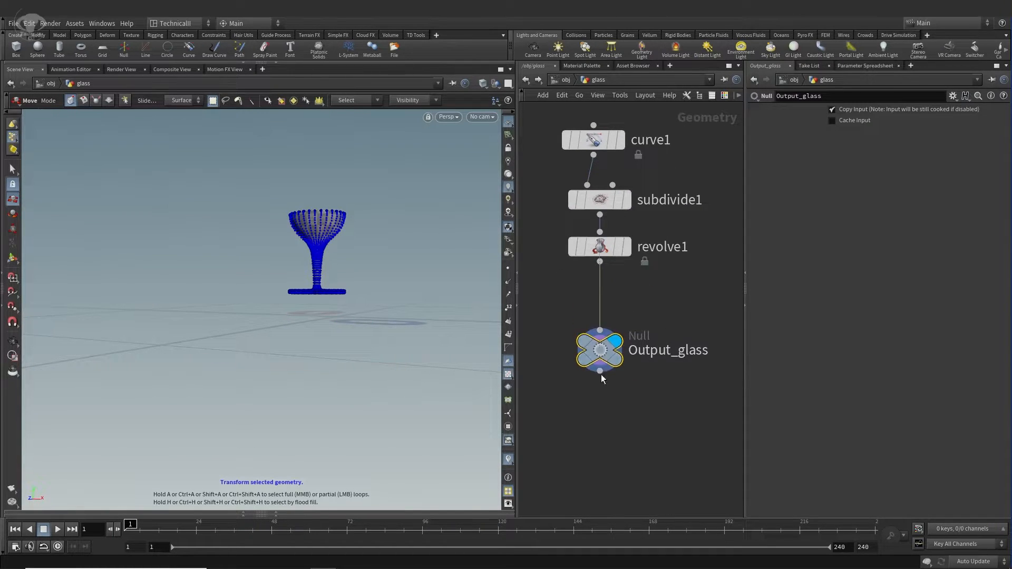
{"action": "left_click_drag", "start_coordinate": [602, 363], "coordinate": [602, 411]}
{"action": "middle_click_drag", "start_coordinate": [690, 354], "coordinate": [684, 373]}
{"action": "left_click", "coordinate": [655, 333]}
{"action": "key", "text": "Tab"}
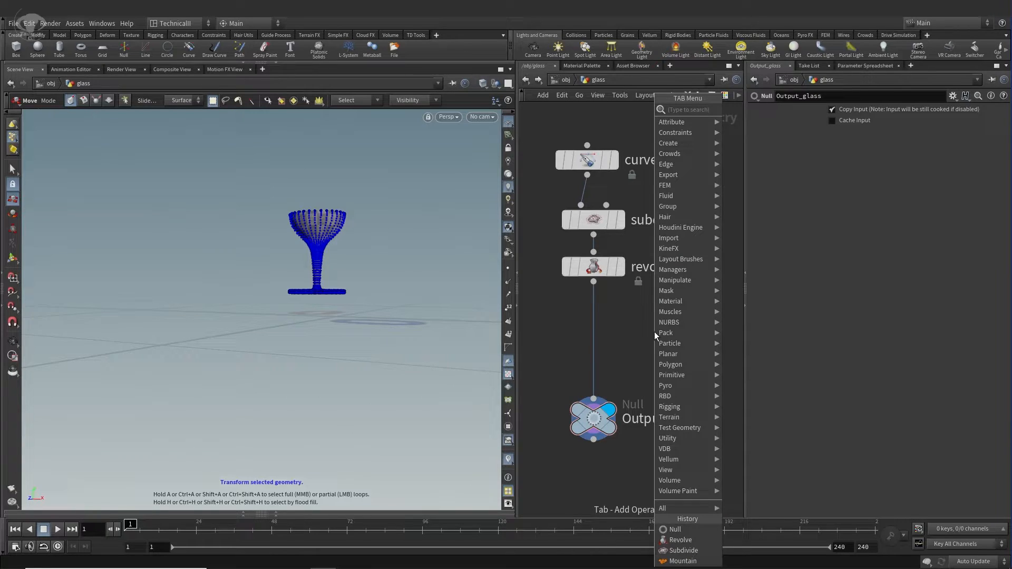
{"action": "type", "text": "matc"}
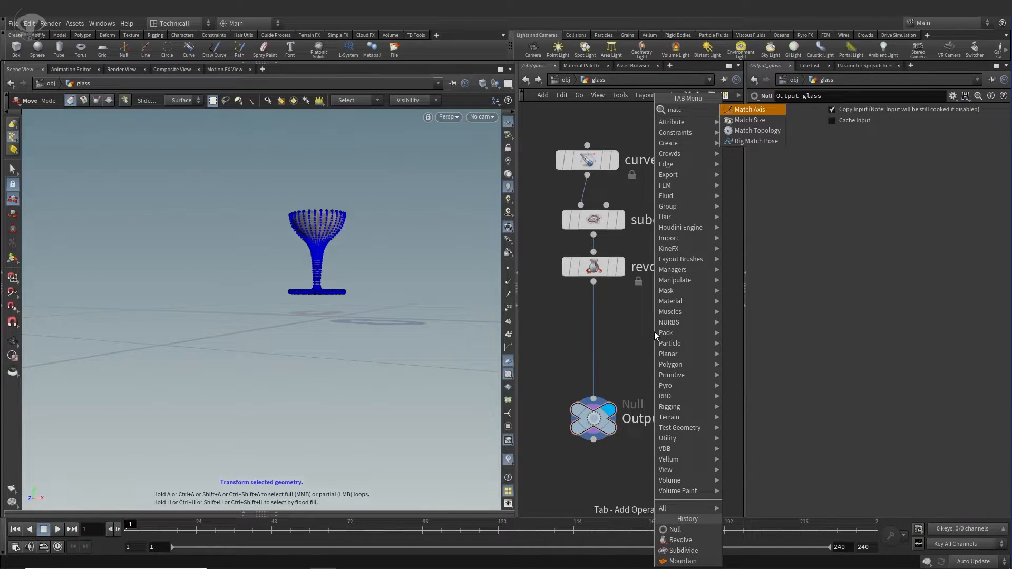
{"action": "left_click", "coordinate": [757, 111]}
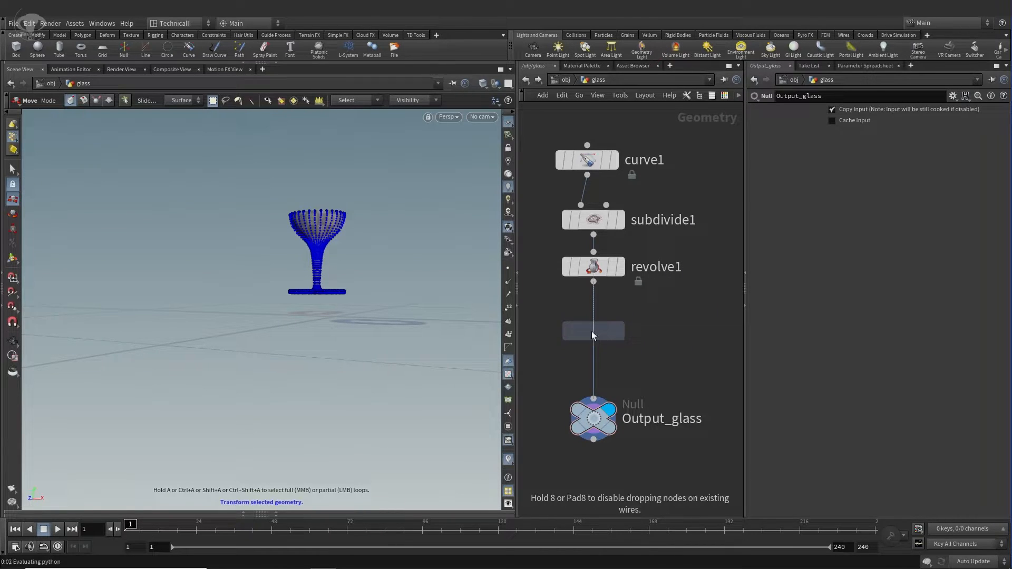
{"action": "left_click", "coordinate": [592, 332]}
{"action": "left_click_drag", "start_coordinate": [385, 327], "coordinate": [438, 388], "text": "alt"}
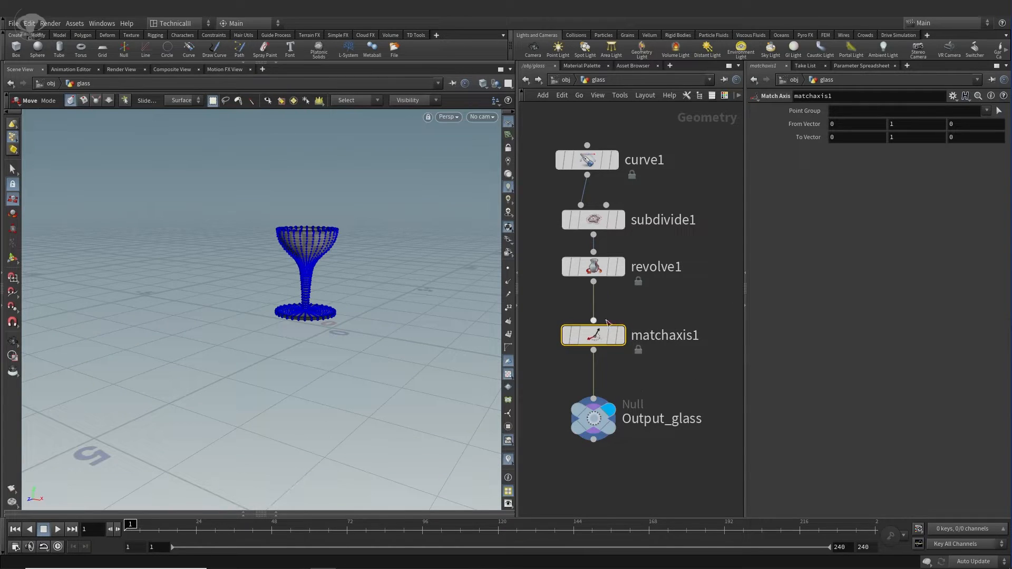
{"action": "double_click", "coordinate": [664, 335]}
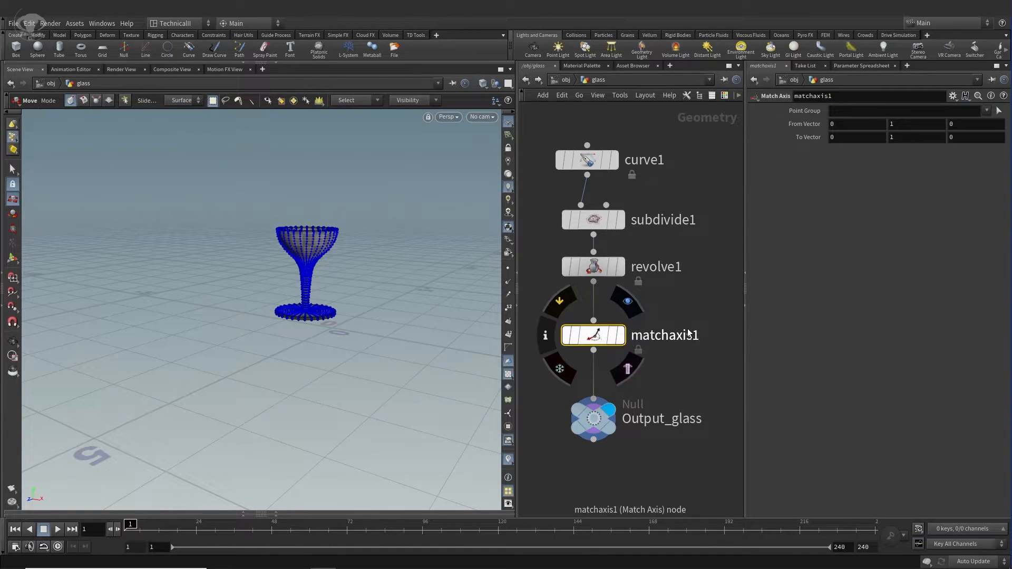
{"action": "left_click", "coordinate": [591, 338]}
{"action": "key", "text": "Delete"}
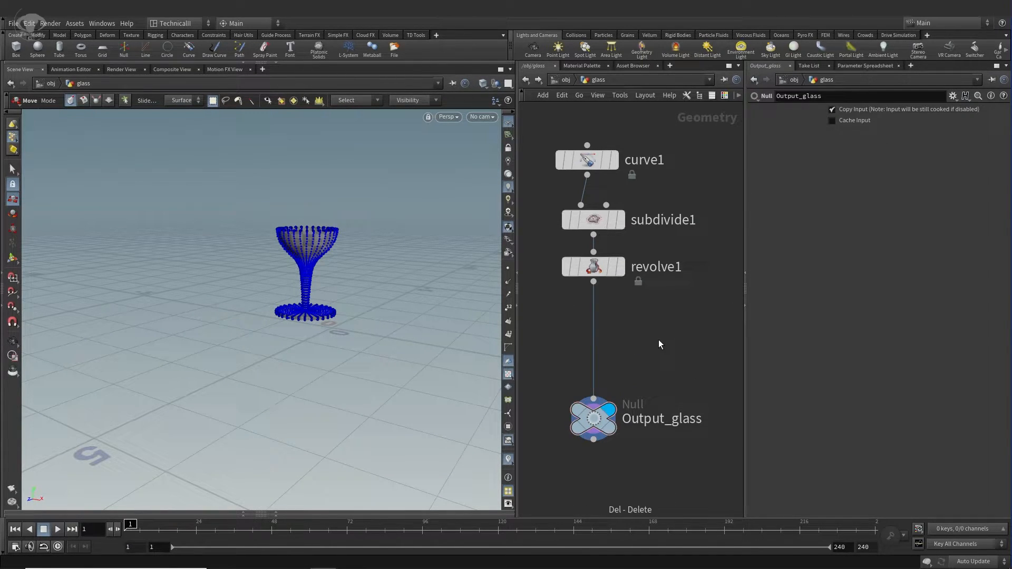
- Insert a Match Size node on the wire between the Revolve and Output_glass nodes
{"action": "key", "text": "Tab"}
{"action": "type", "text": "mat"}
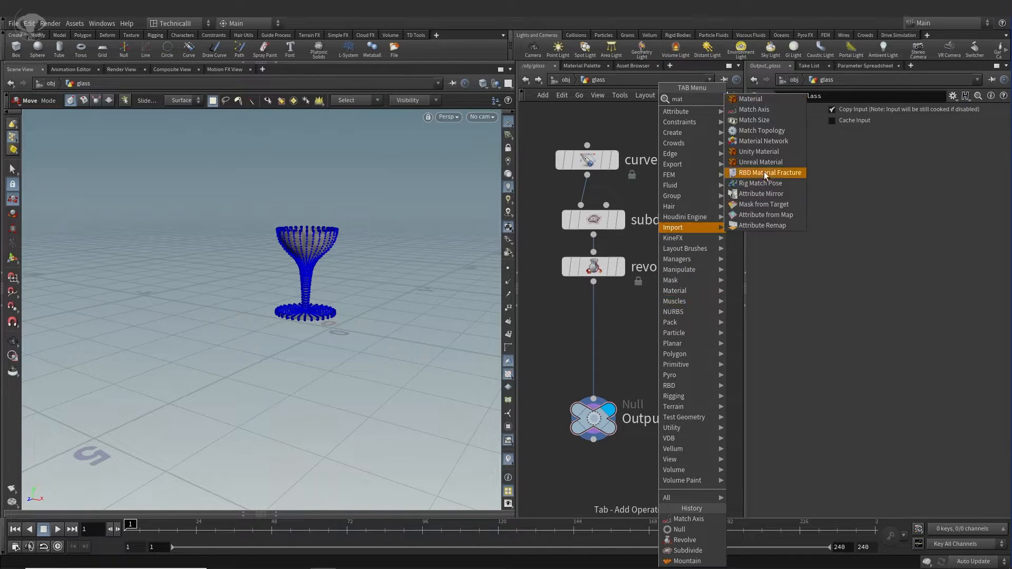
{"action": "left_click", "coordinate": [755, 119]}
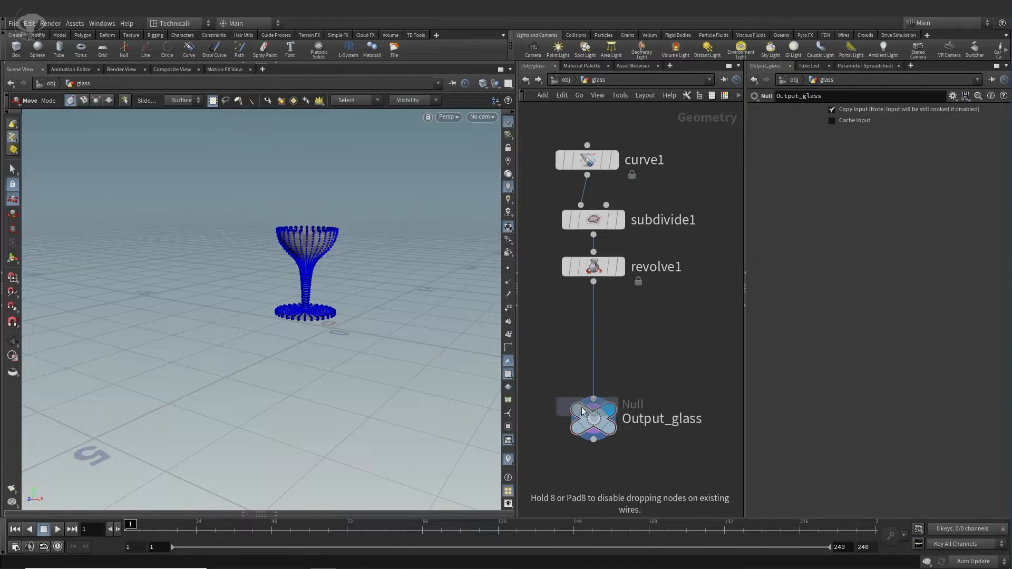
{"action": "left_click", "coordinate": [594, 332]}
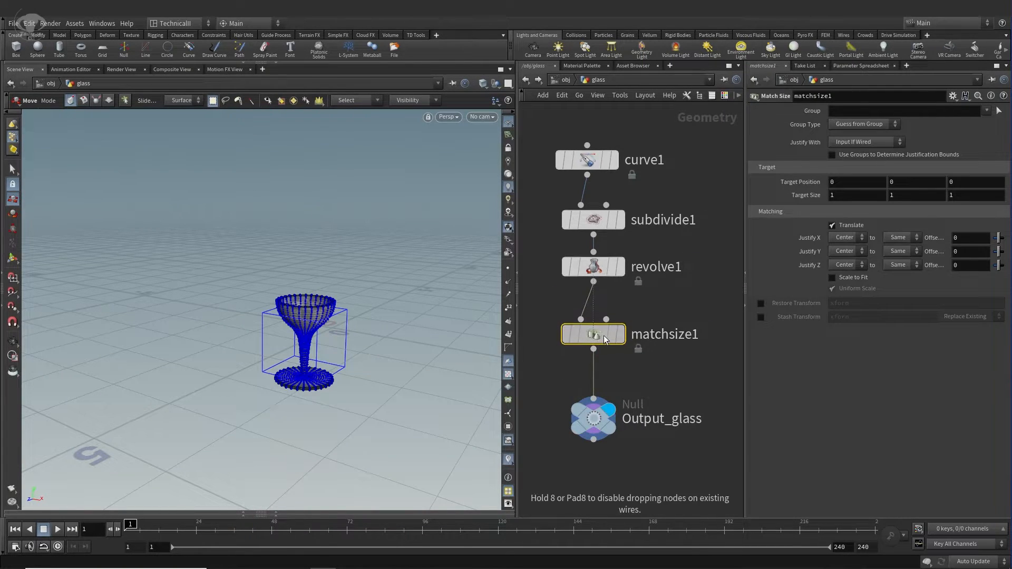
- Set Justify Y of the Match Size node to Min so the glass is aligned by its base
{"action": "mouse_move", "coordinate": [400, 356]}
{"action": "left_mouse_down"}
{"action": "mouse_move", "coordinate": [414, 338]}
{"action": "mouse_move", "coordinate": [370, 297]}
{"action": "mouse_move", "coordinate": [410, 366]}
{"action": "left_mouse_up"}
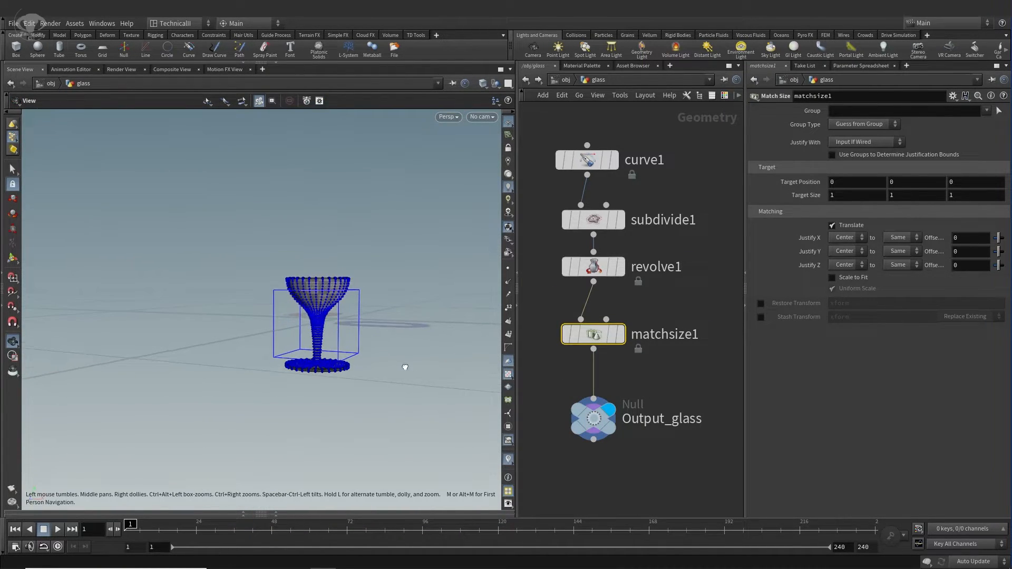
{"action": "scroll", "coordinate": [412, 365], "scroll_direction": "up", "scroll_amount": 3}
{"action": "left_click_drag", "start_coordinate": [405, 418], "coordinate": [369, 330]}
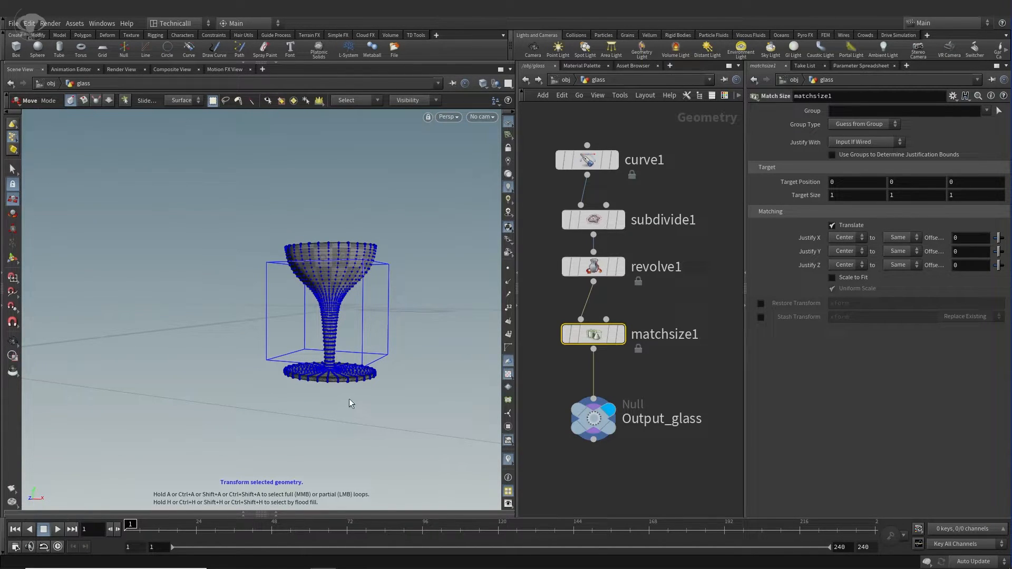
{"action": "left_click", "coordinate": [841, 251]}
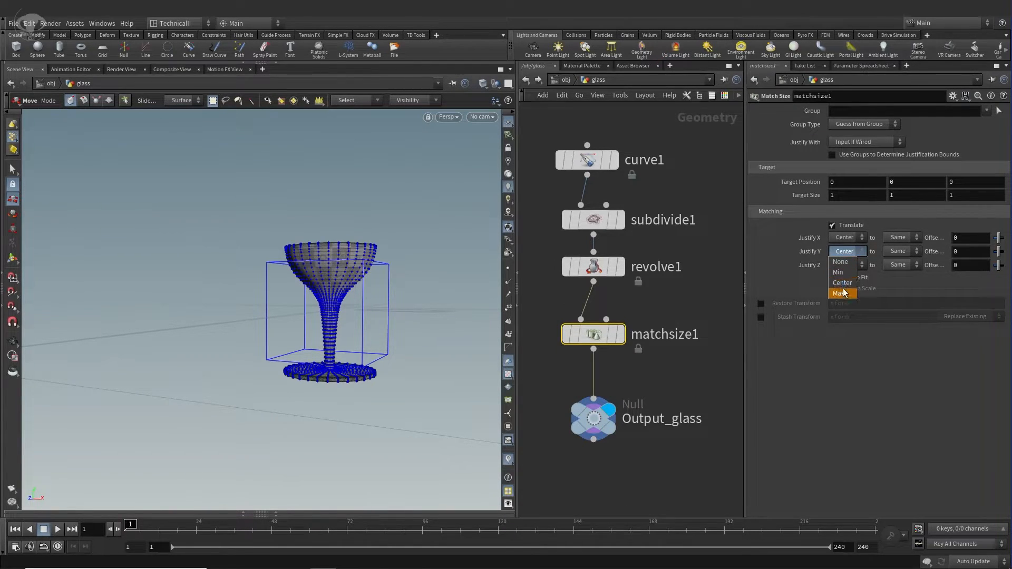
{"action": "left_click", "coordinate": [843, 293]}
{"action": "left_click", "coordinate": [842, 254]}
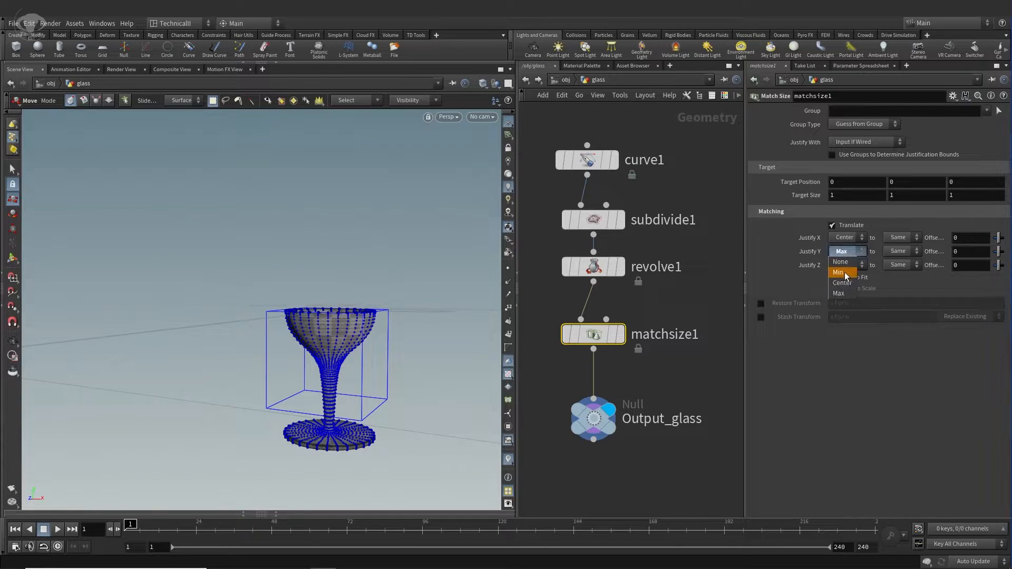
{"action": "left_click", "coordinate": [844, 267]}
{"action": "key", "text": "Escape"}
- Examine in the front view how the glass base sits relative to the ground line, and return to the perspective view
{"action": "left_click_drag", "start_coordinate": [380, 328], "coordinate": [389, 330]}
{"action": "key", "text": "space+3"}
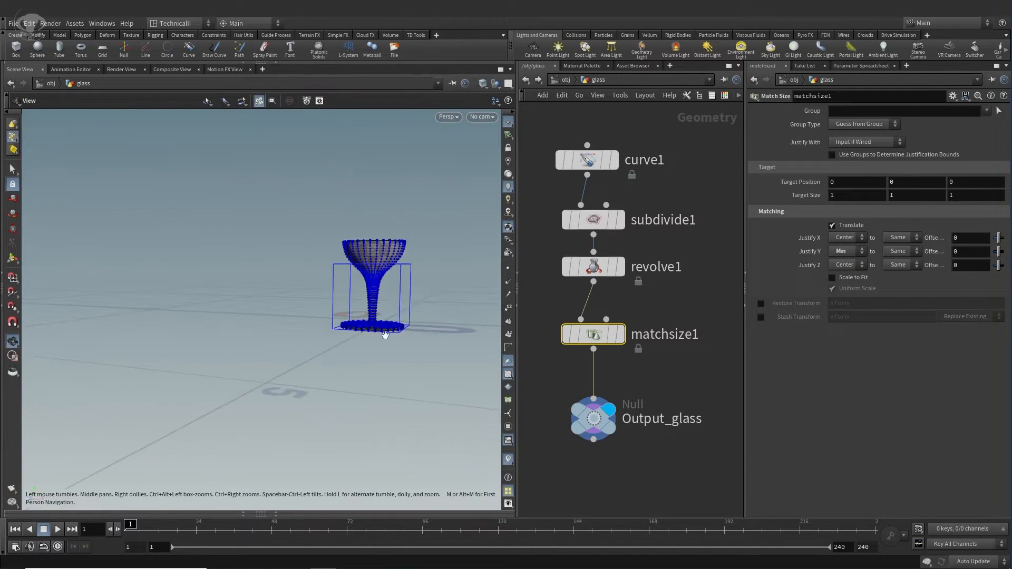
{"action": "scroll", "coordinate": [412, 348], "scroll_direction": "up", "scroll_amount": 4}
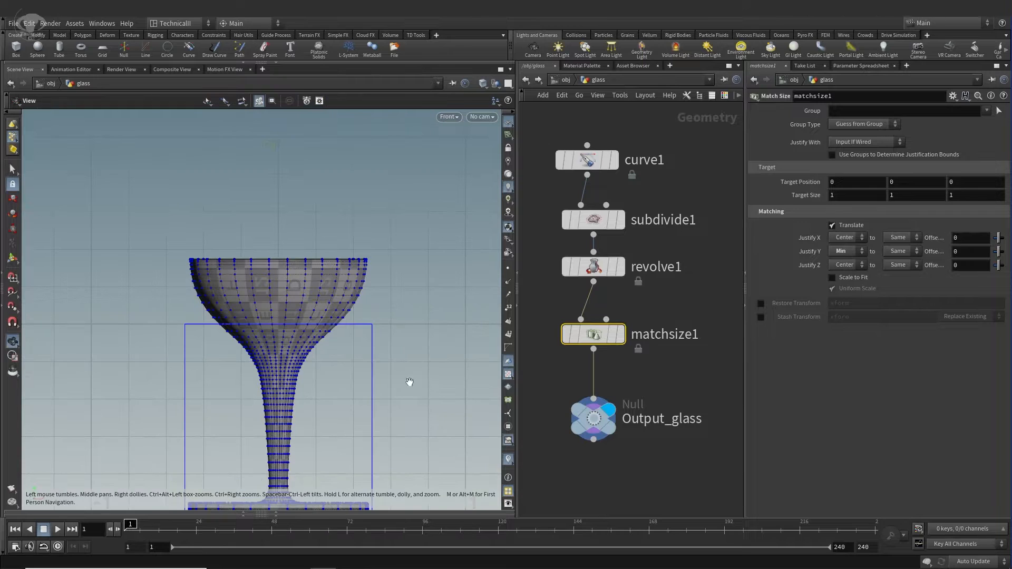
{"action": "middle_click_drag", "start_coordinate": [406, 389], "coordinate": [407, 254]}
{"action": "scroll", "coordinate": [406, 258], "scroll_direction": "down", "scroll_amount": 2}
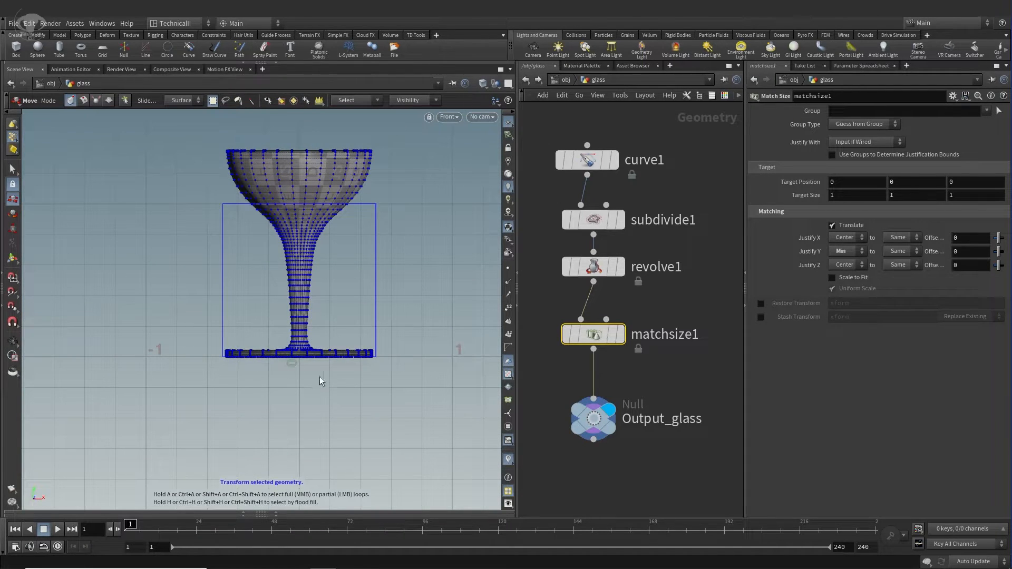
{"action": "key", "text": "space+1"}
{"action": "left_click_drag", "start_coordinate": [403, 328], "coordinate": [355, 323]}
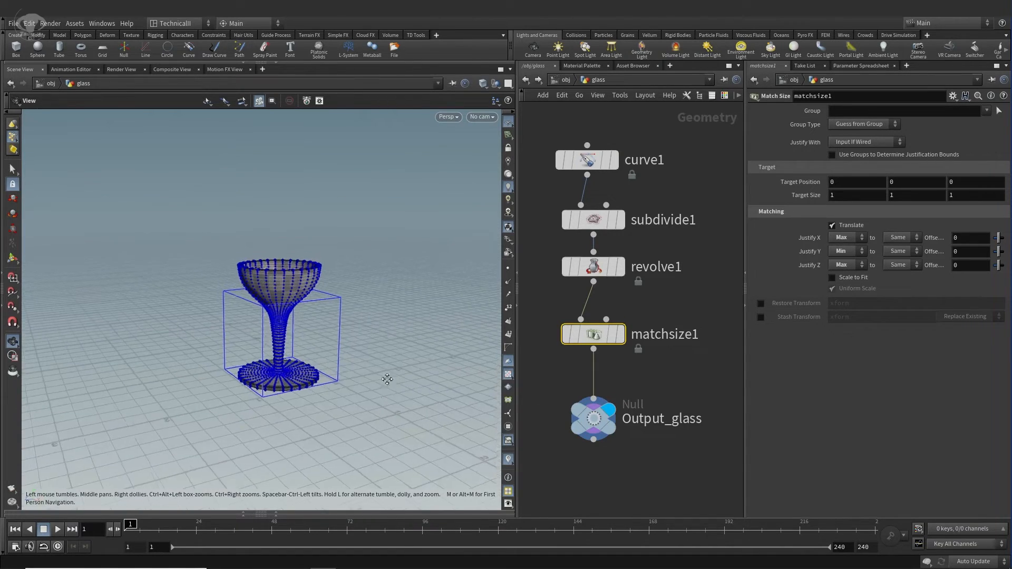
- Return to the object level and examine how the glass sits on the ground line in the front view, shaded and in wireframe
{"action": "scroll", "coordinate": [403, 343], "scroll_direction": "up", "scroll_amount": 3}
{"action": "scroll", "coordinate": [404, 343], "scroll_direction": "up", "scroll_amount": 5}
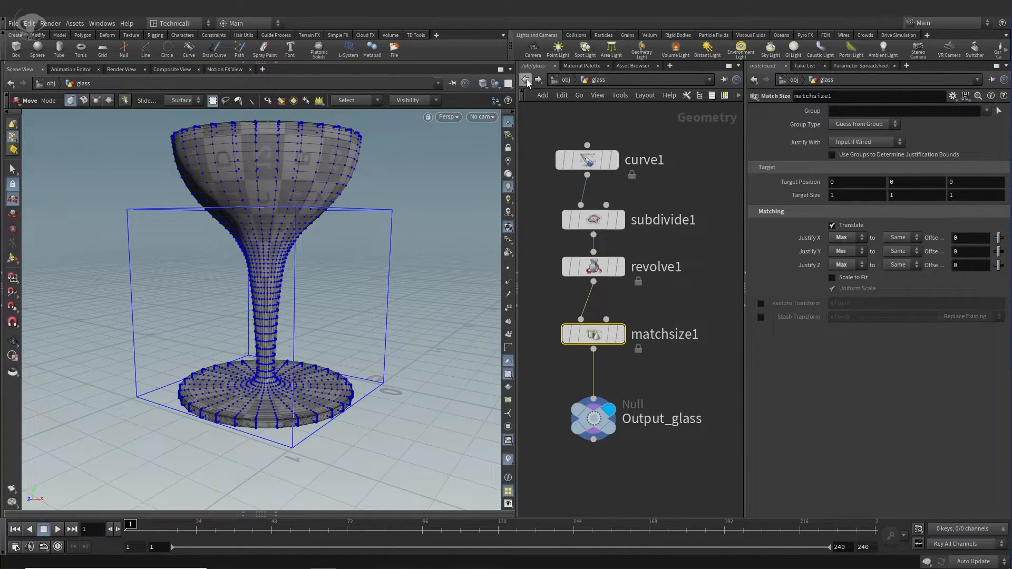
{"action": "left_click", "coordinate": [527, 79]}
{"action": "scroll", "coordinate": [329, 269], "scroll_direction": "down", "scroll_amount": 4}
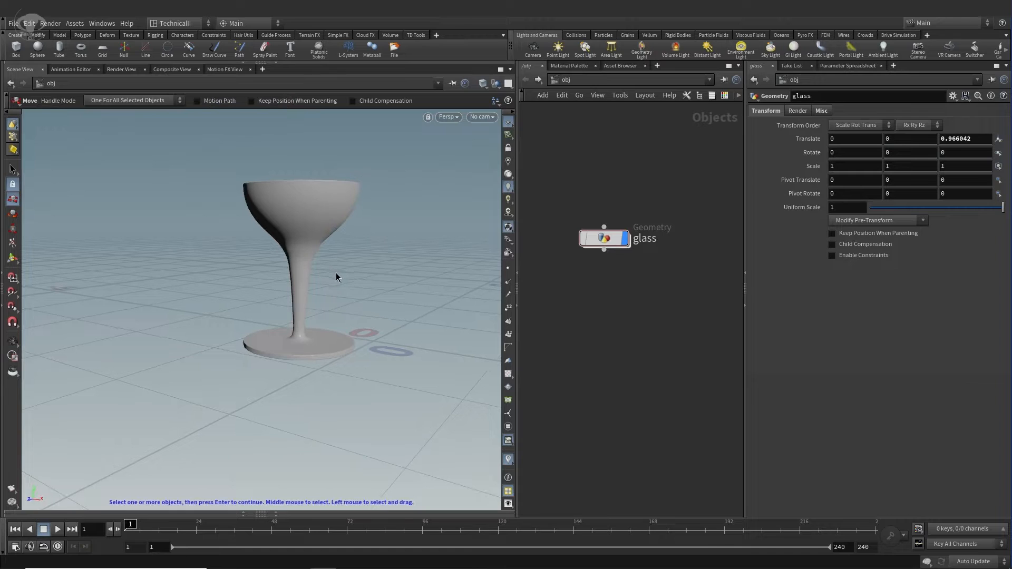
{"action": "key", "text": "space+3"}
{"action": "middle_click_drag", "start_coordinate": [330, 291], "coordinate": [374, 304], "text": "alt"}
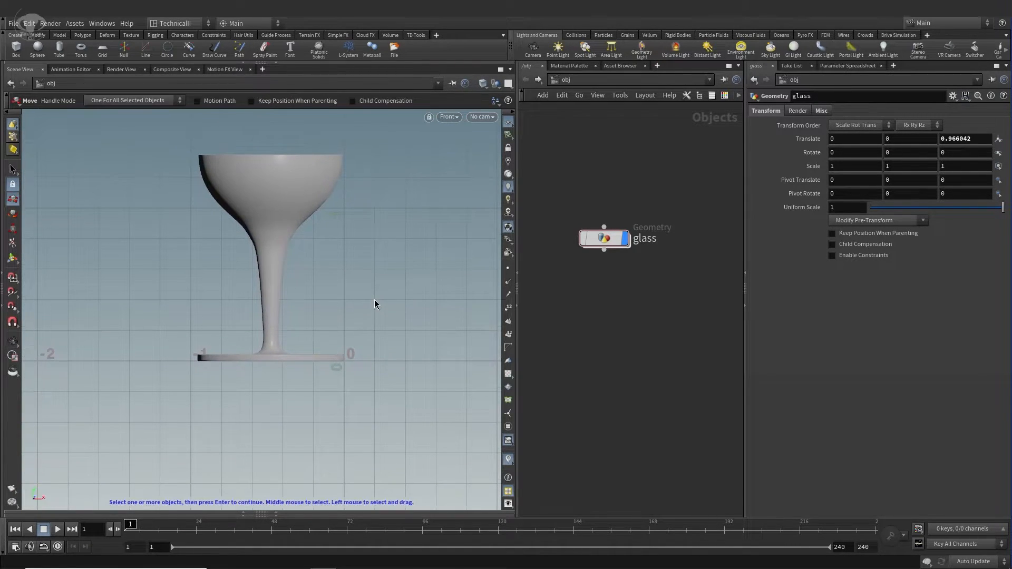
{"action": "right_click_drag", "start_coordinate": [402, 309], "coordinate": [377, 305], "text": "alt"}
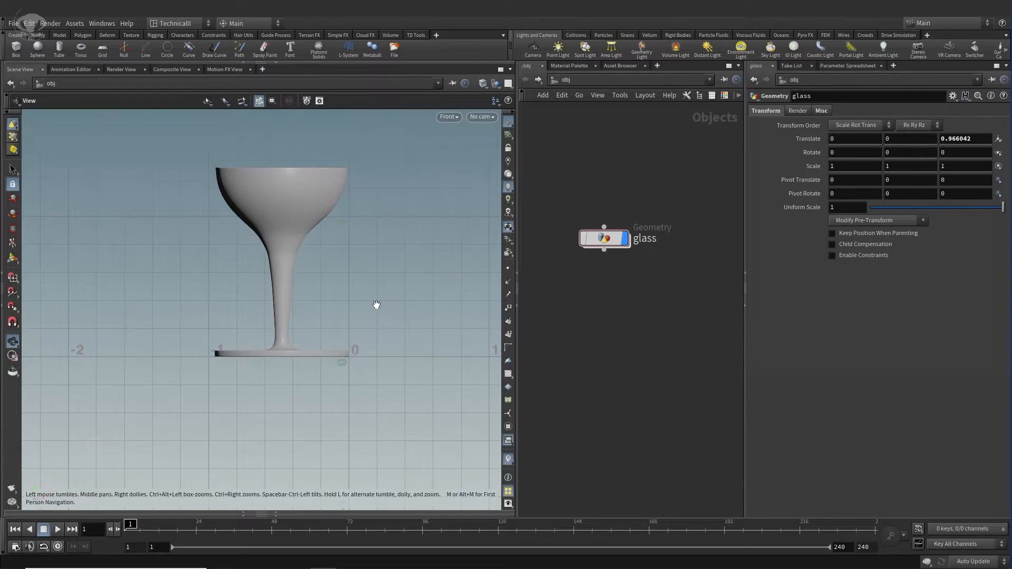
{"action": "middle_click_drag", "start_coordinate": [377, 305], "coordinate": [378, 310], "text": "alt"}
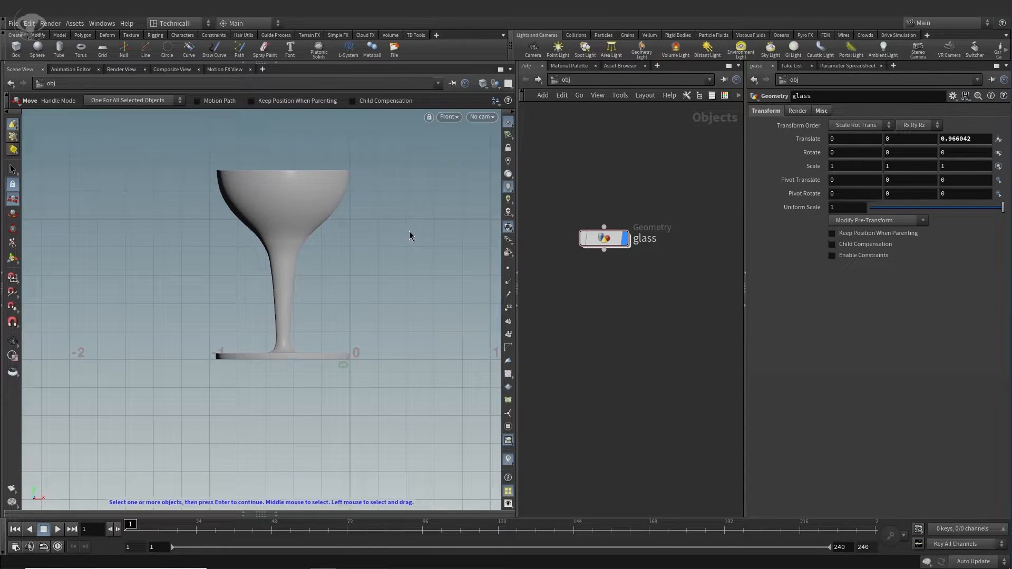
{"action": "left_click_drag", "start_coordinate": [609, 241], "coordinate": [627, 208]}
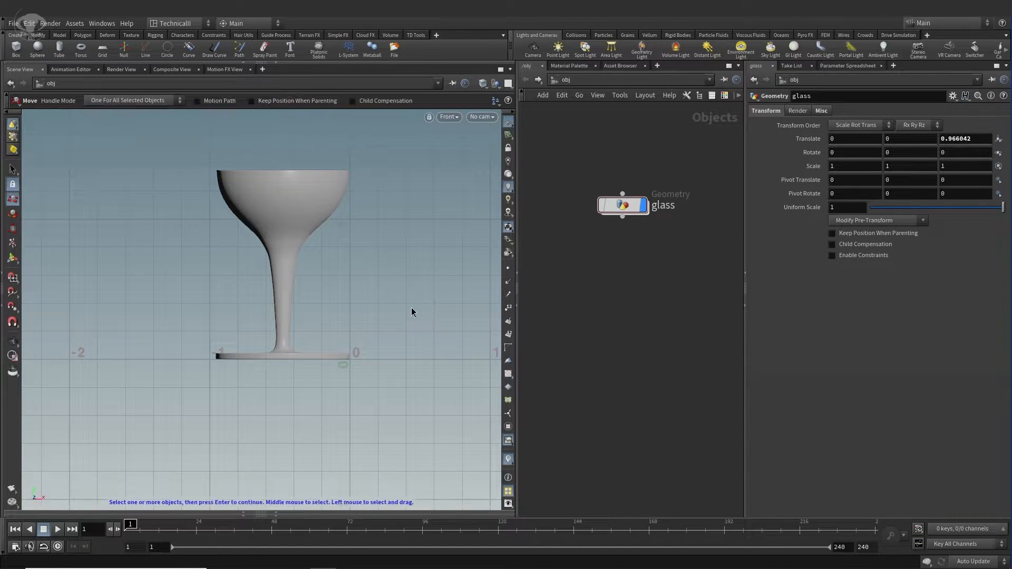
{"action": "key", "text": "space"}
{"action": "key", "text": "w"}
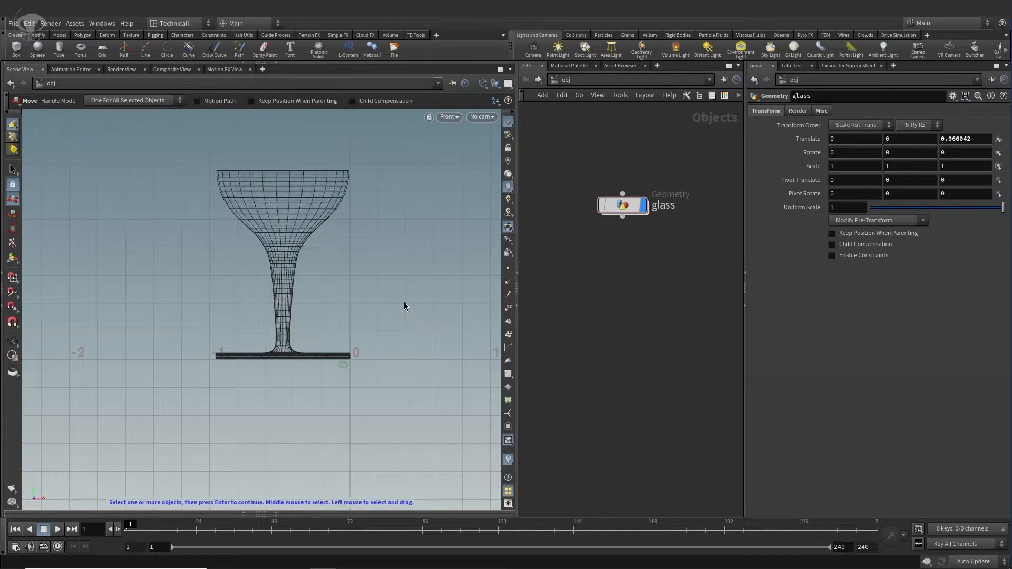
{"action": "key", "text": "space+w"}
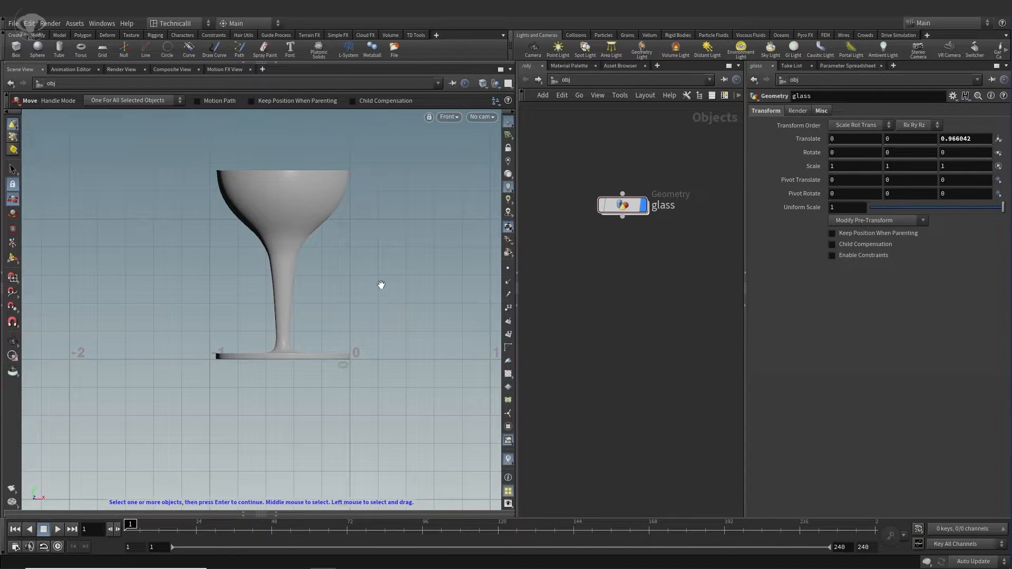
- Switch to the perspective view and create a 10 by 10 polygon grid at the origin beneath the glass
{"action": "key", "text": "space+1"}
{"action": "left_click_drag", "start_coordinate": [382, 289], "coordinate": [236, 219]}
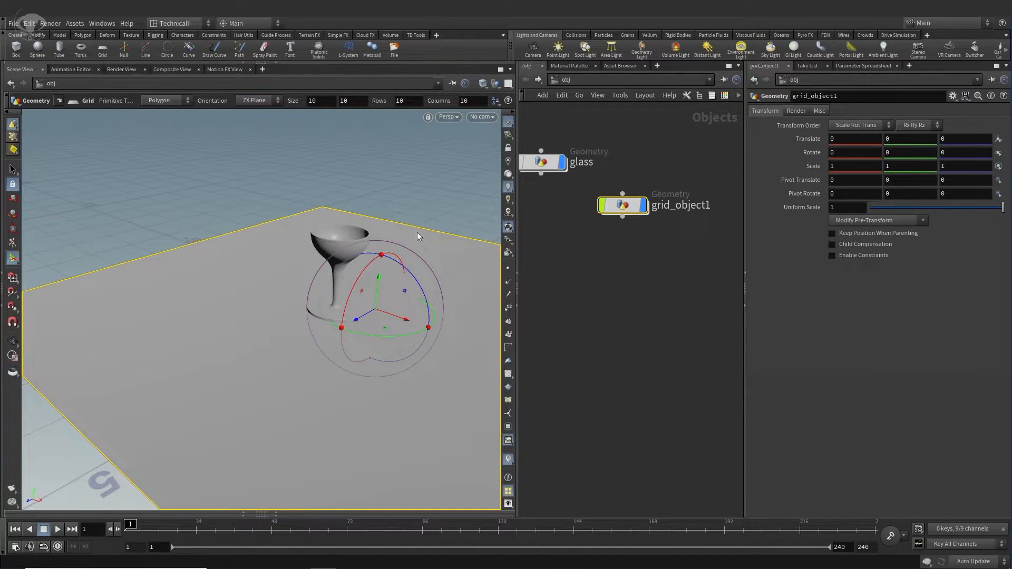
{"action": "key", "text": "Escape"}
{"action": "left_click_drag", "start_coordinate": [408, 288], "coordinate": [358, 279]}
{"action": "key", "text": "Return"}
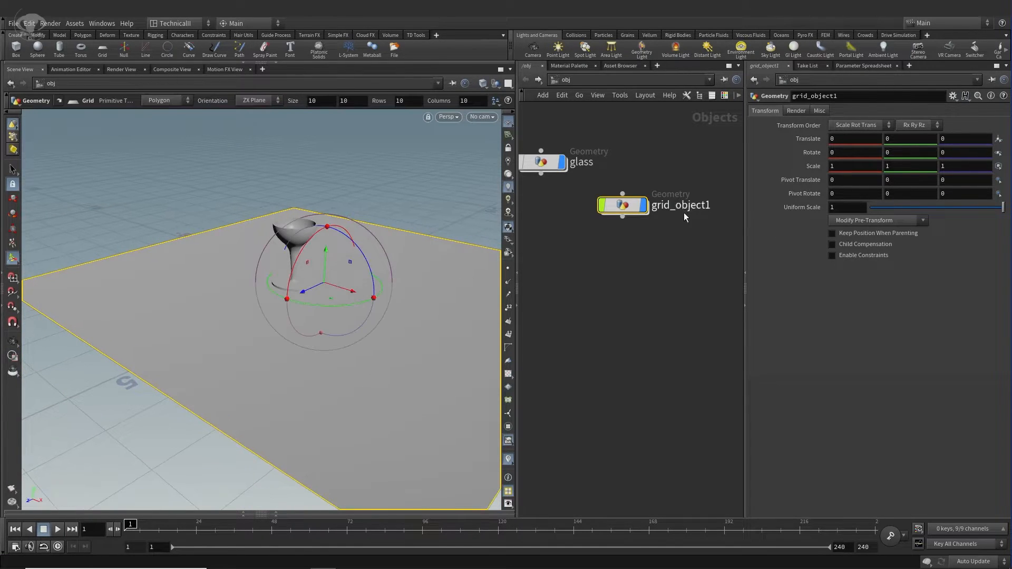
- Open the grid object's network and set the viewport shading to Smooth Wire Shaded
{"action": "double_click", "coordinate": [632, 209]}
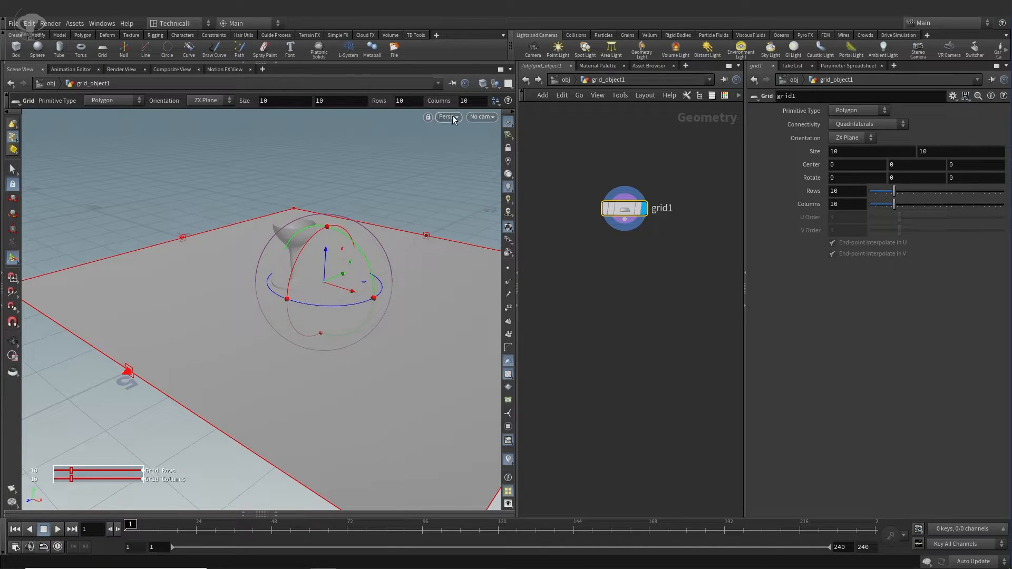
{"action": "left_click", "coordinate": [483, 84]}
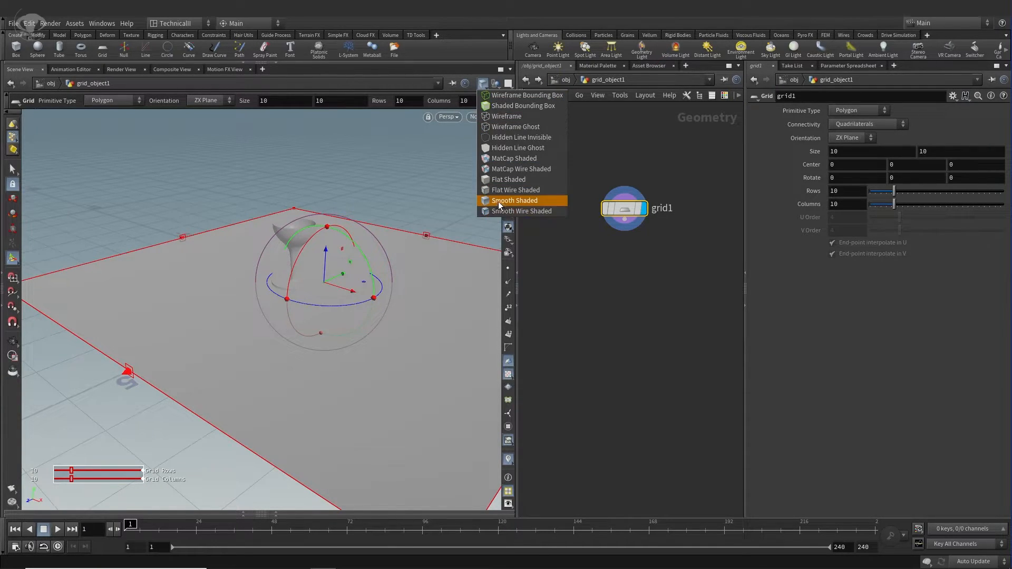
{"action": "left_click", "coordinate": [521, 211]}
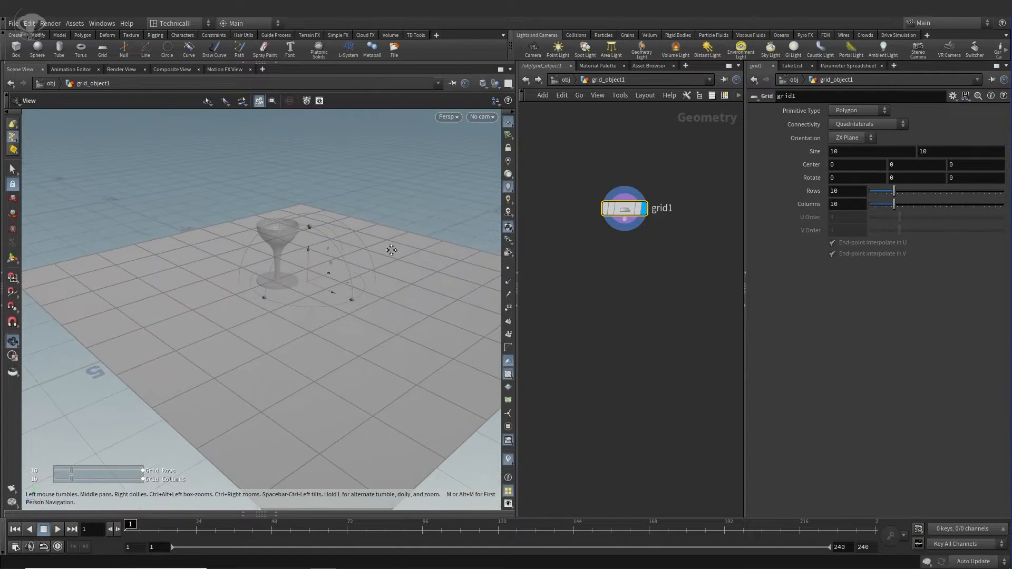
- Set the grid's Rows and Columns to 50 each
{"action": "left_click_drag", "start_coordinate": [899, 209], "coordinate": [941, 191]}
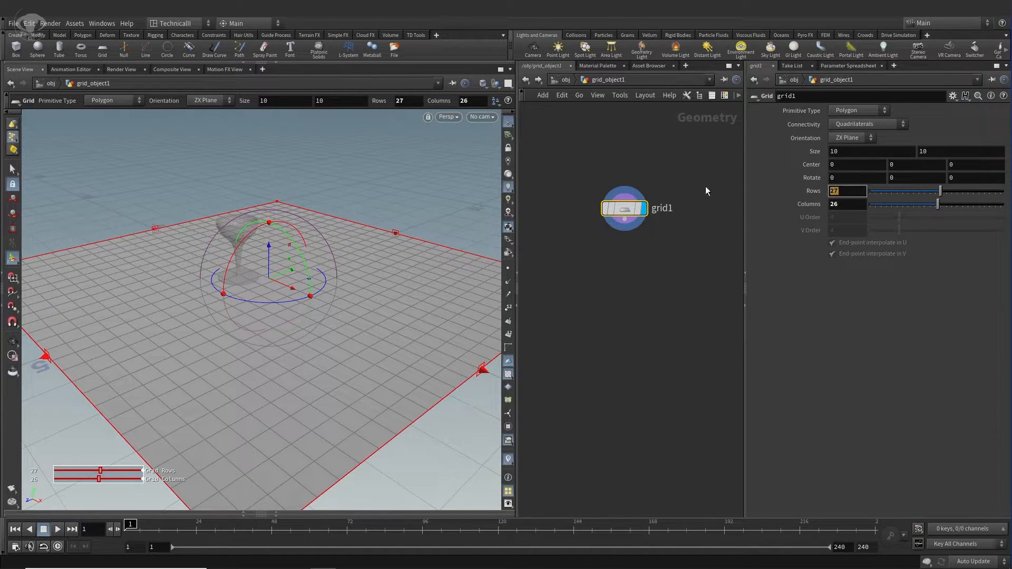
{"action": "type", "text": "50"}
{"action": "key", "text": "Tab"}
{"action": "type", "text": "50"}
{"action": "key", "text": "Return"}
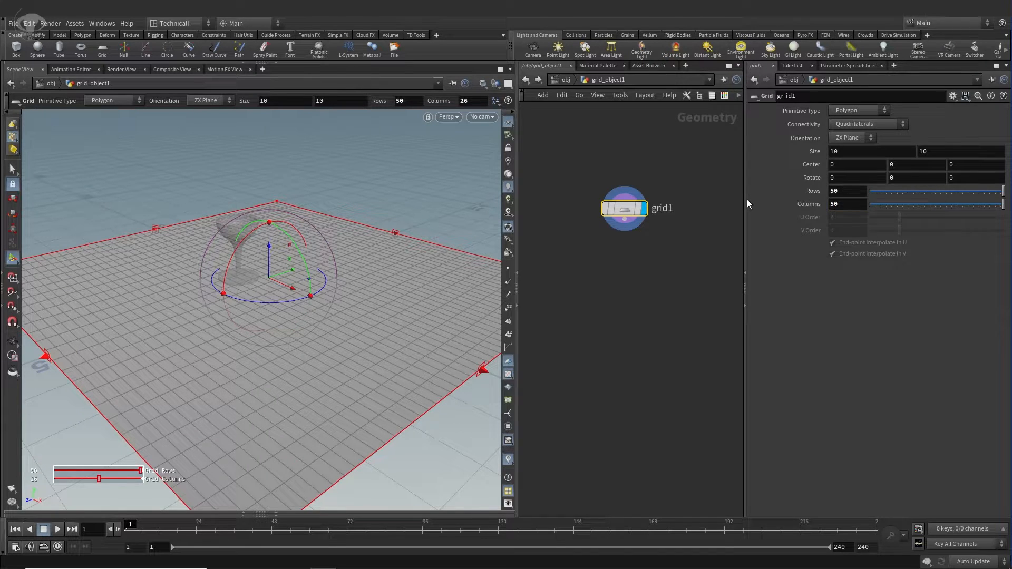
{"action": "key", "text": "Escape"}
{"action": "key", "text": "Return"}
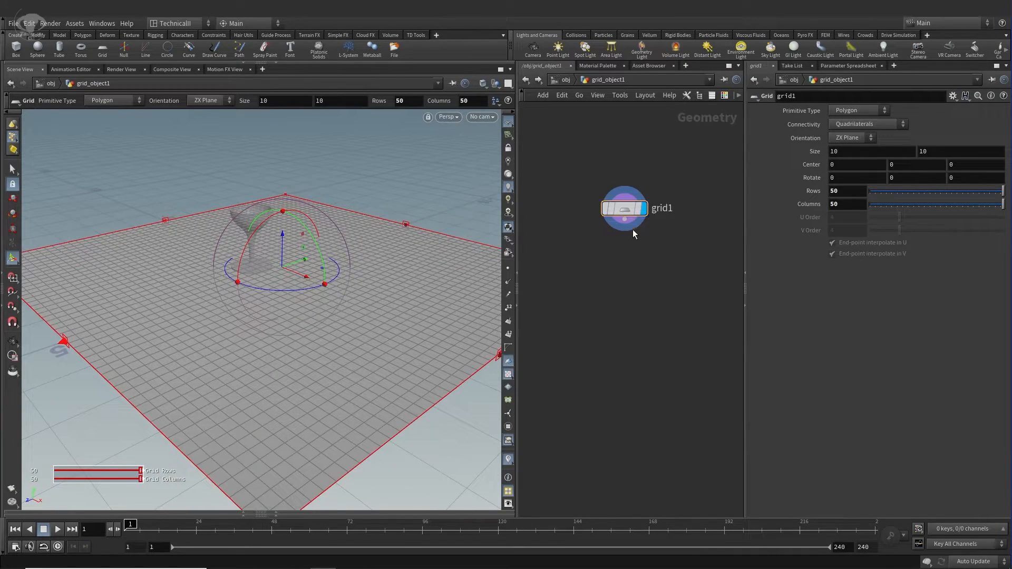
- Append a Bend node below the grid node and display its result
{"action": "left_click", "coordinate": [625, 220]}
{"action": "left_click", "coordinate": [629, 290]}
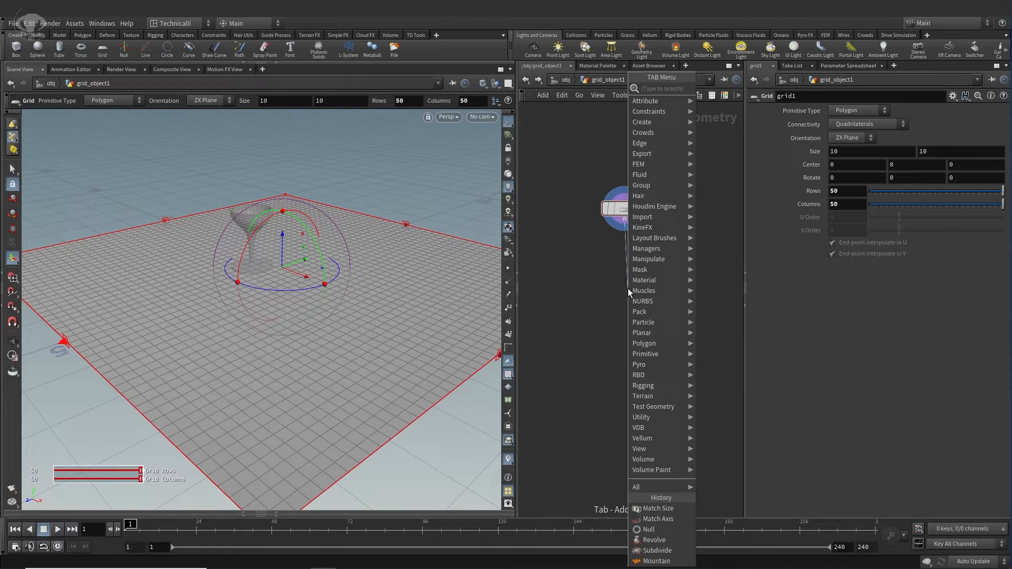
{"action": "type", "text": "be"}
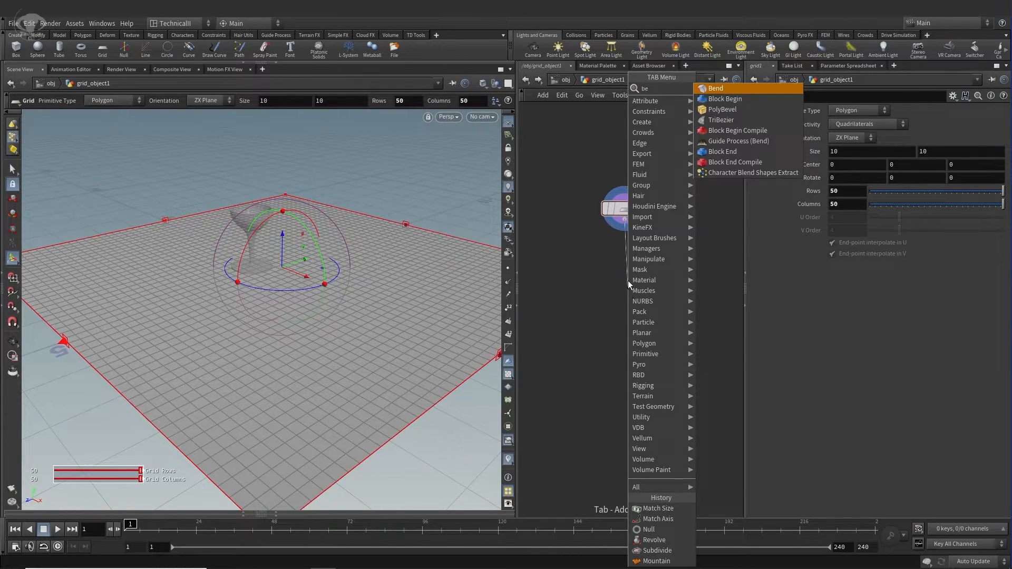
{"action": "key", "text": "Escape"}
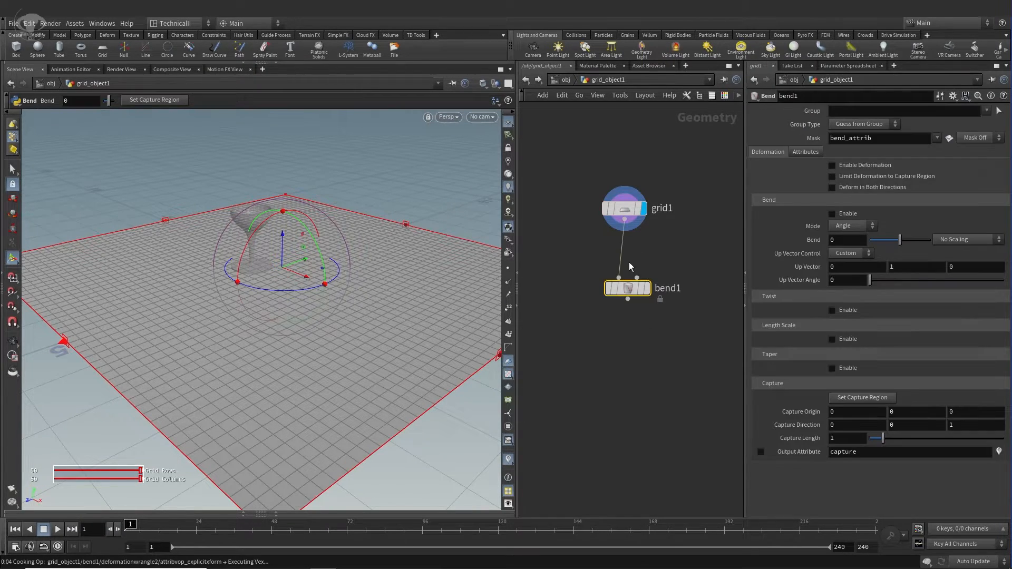
{"action": "left_click_drag", "start_coordinate": [643, 277], "coordinate": [653, 255]}
{"action": "left_click", "coordinate": [656, 266]}
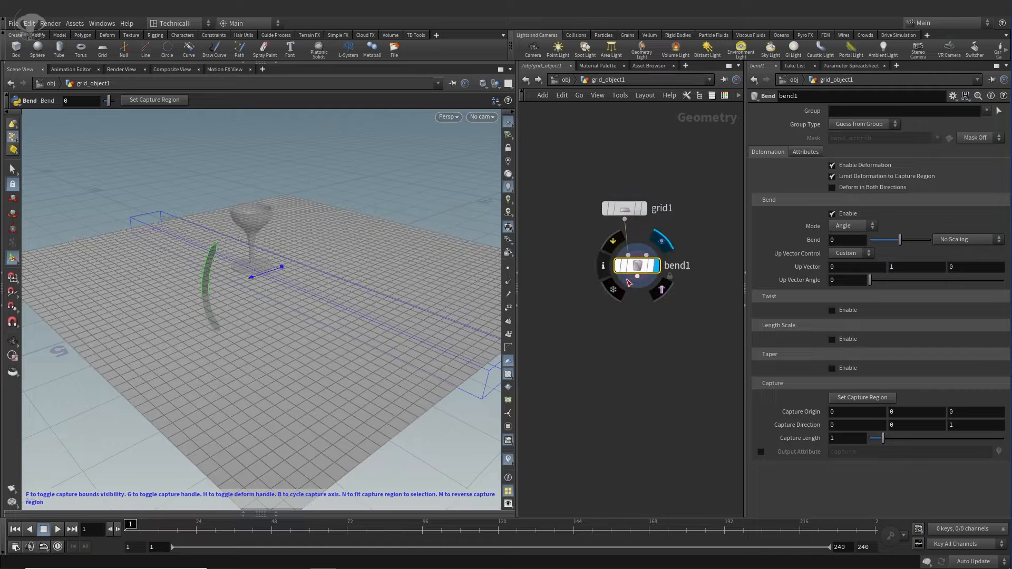
- Bend the grid upward by about 43 degrees to form a backdrop
{"action": "left_click_drag", "start_coordinate": [900, 242], "coordinate": [914, 243]}
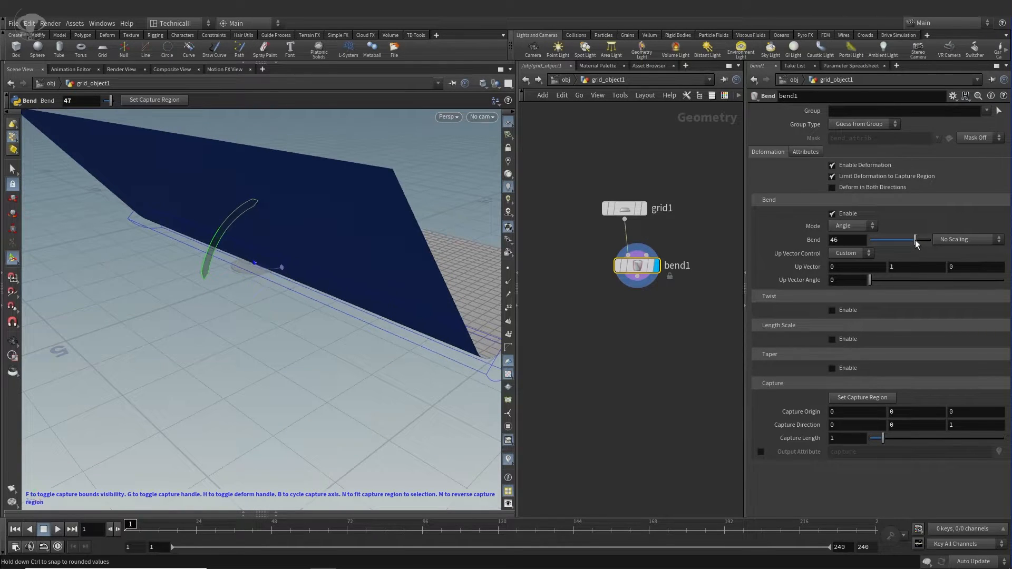
{"action": "left_click_drag", "start_coordinate": [327, 346], "coordinate": [327, 323], "text": "alt"}
{"action": "mouse_move", "coordinate": [194, 159]}
{"action": "left_mouse_down"}
{"action": "mouse_move", "coordinate": [175, 172]}
{"action": "mouse_move", "coordinate": [202, 172]}
{"action": "left_mouse_up"}
{"action": "key", "text": "Escape"}
{"action": "left_click_drag", "start_coordinate": [312, 309], "coordinate": [318, 350]}
- Append a Transform node to the Bend node and place it just below
{"action": "left_click", "coordinate": [637, 276]}
{"action": "key", "text": "Tab"}
{"action": "type", "text": "tran"}
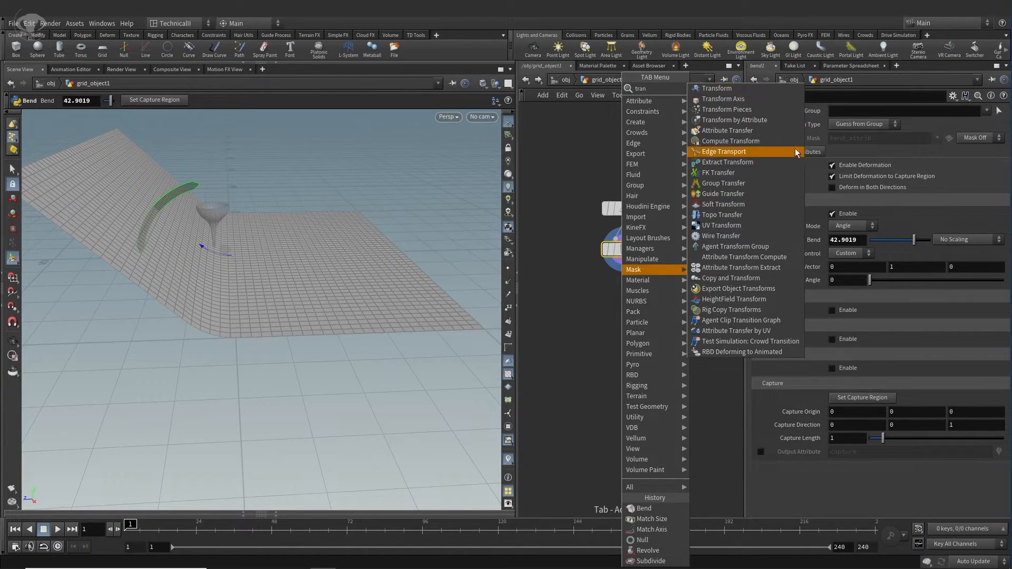
{"action": "left_click", "coordinate": [766, 90]}
{"action": "left_click_drag", "start_coordinate": [623, 325], "coordinate": [637, 296]}
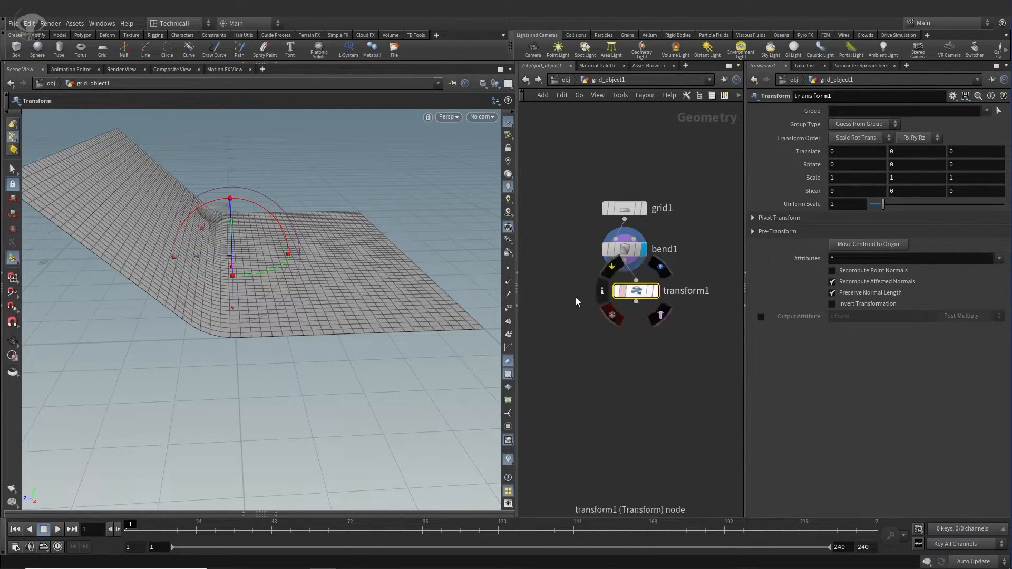
- Display the Transform node's result and set its Y rotation to -180 to turn the bent grid around
{"action": "left_click_drag", "start_coordinate": [268, 274], "coordinate": [49, 238]}
{"action": "left_click", "coordinate": [654, 291]}
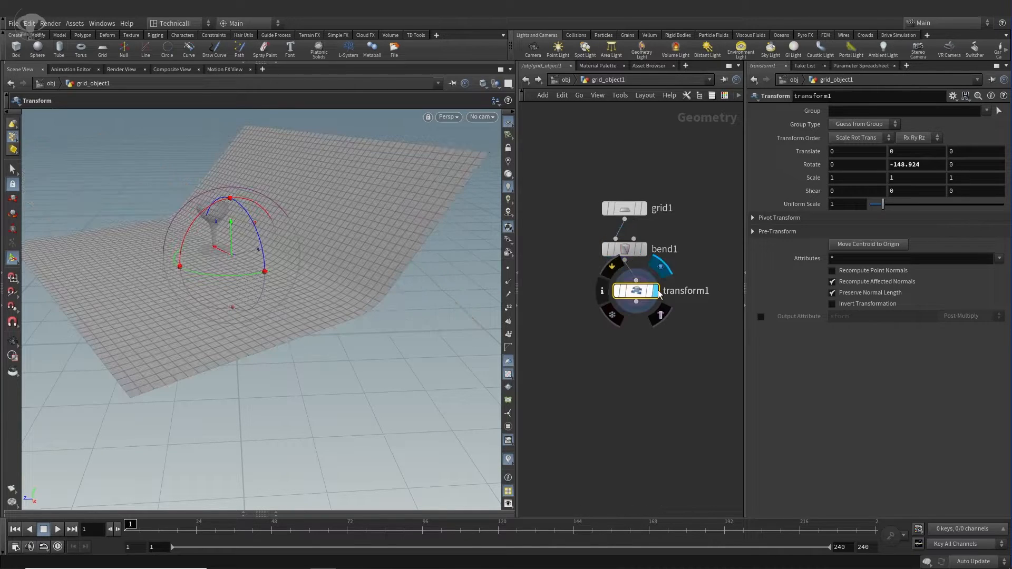
{"action": "left_click_drag", "start_coordinate": [928, 166], "coordinate": [898, 167]}
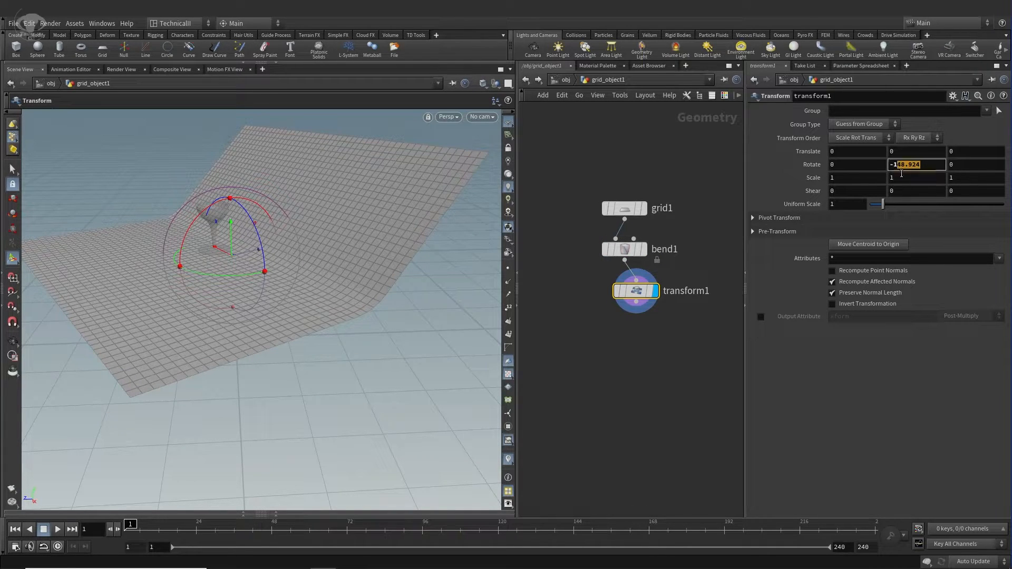
{"action": "type", "text": "80"}
{"action": "key", "text": "Return"}
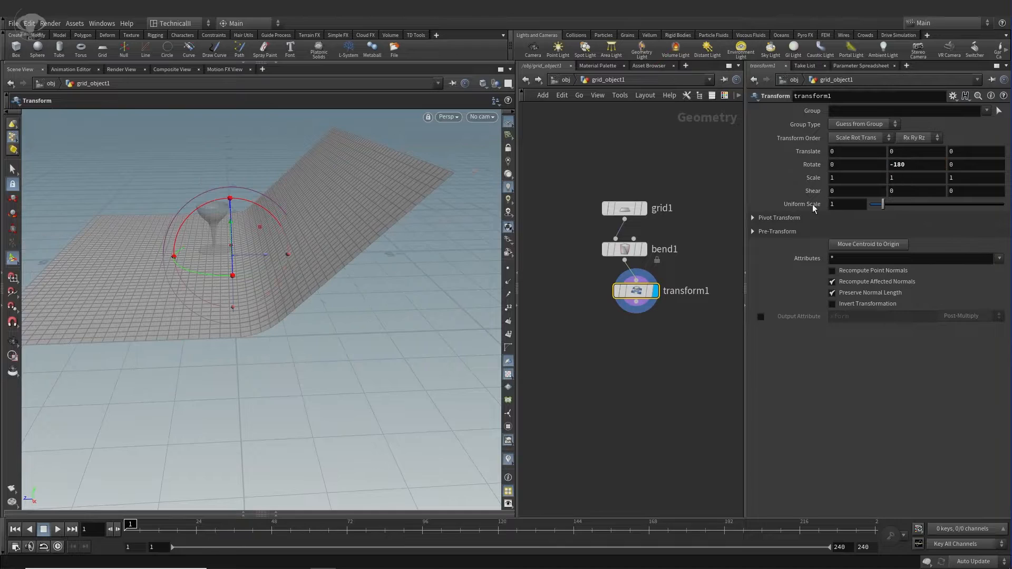
- Move the bent grid along Z to about -1.08 with the Transform node
{"action": "left_click_drag", "start_coordinate": [155, 307], "coordinate": [256, 320], "text": "alt"}
{"action": "left_click_drag", "start_coordinate": [386, 281], "coordinate": [430, 221], "text": "alt"}
{"action": "left_click_drag", "start_coordinate": [350, 262], "coordinate": [379, 258], "text": "alt"}
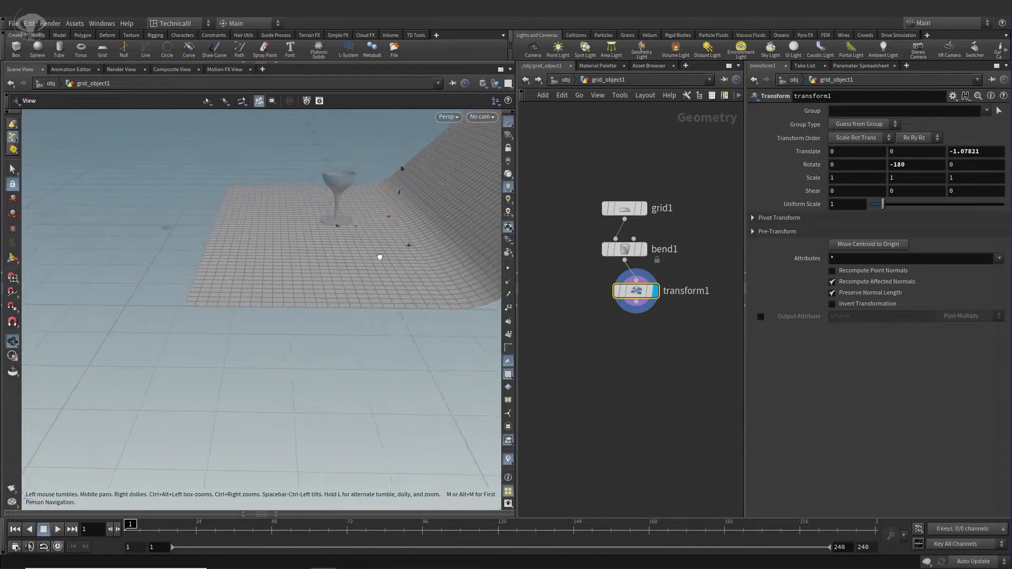
{"action": "key", "text": "Return"}
- Set the Bend node's angle to 62 and check the steeper backdrop behind the glass with the Transform node selected
{"action": "left_click", "coordinate": [625, 249]}
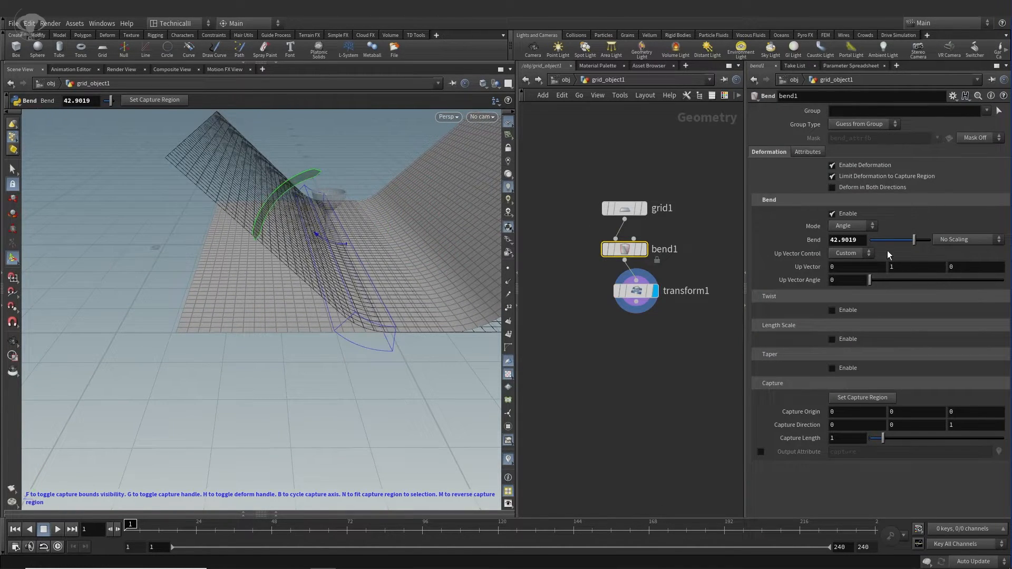
{"action": "left_click_drag", "start_coordinate": [915, 243], "coordinate": [921, 243]}
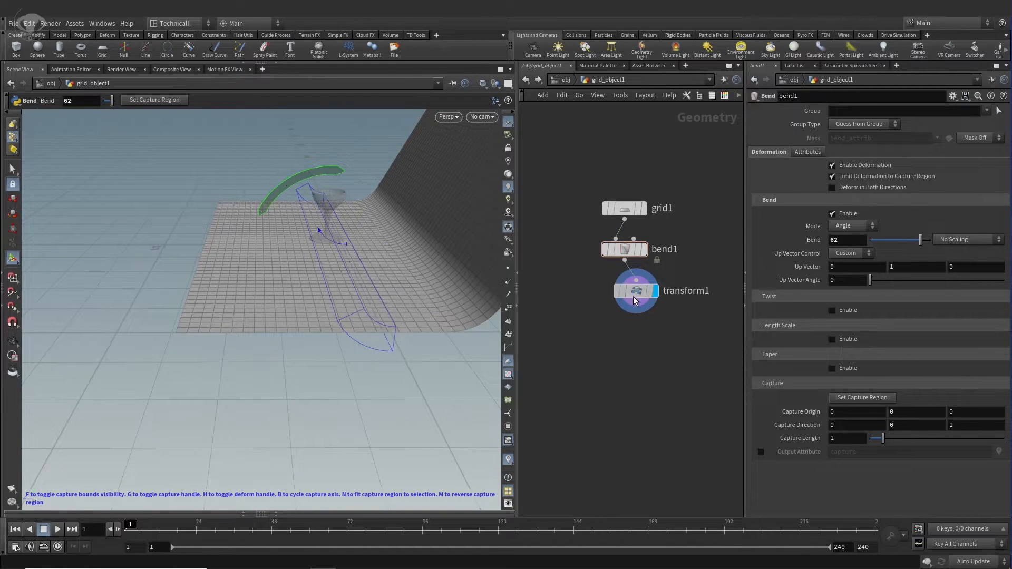
{"action": "left_click", "coordinate": [634, 296]}
{"action": "left_click_drag", "start_coordinate": [215, 327], "coordinate": [330, 253]}
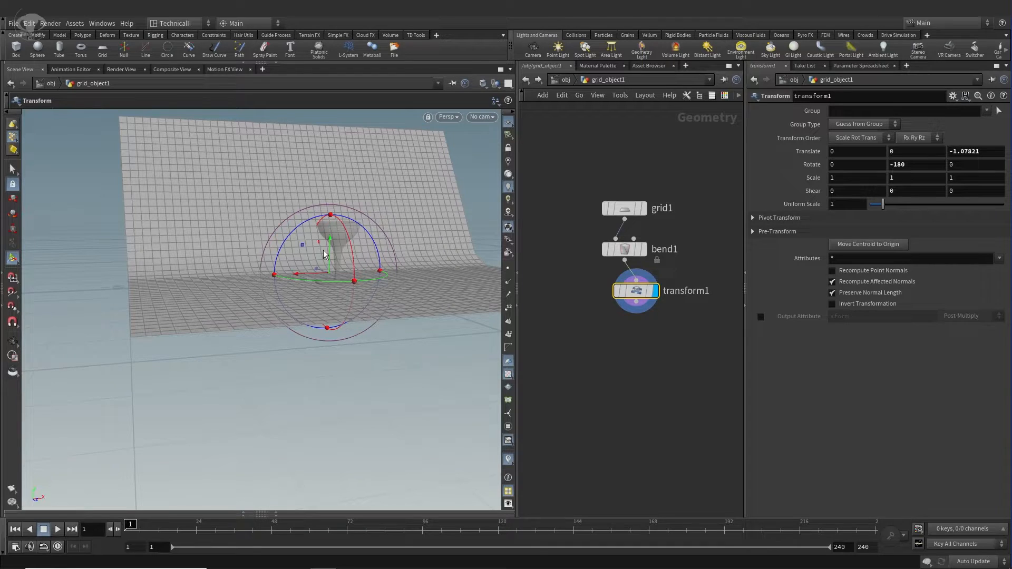
{"action": "left_click_drag", "start_coordinate": [270, 412], "coordinate": [291, 434], "text": "alt"}
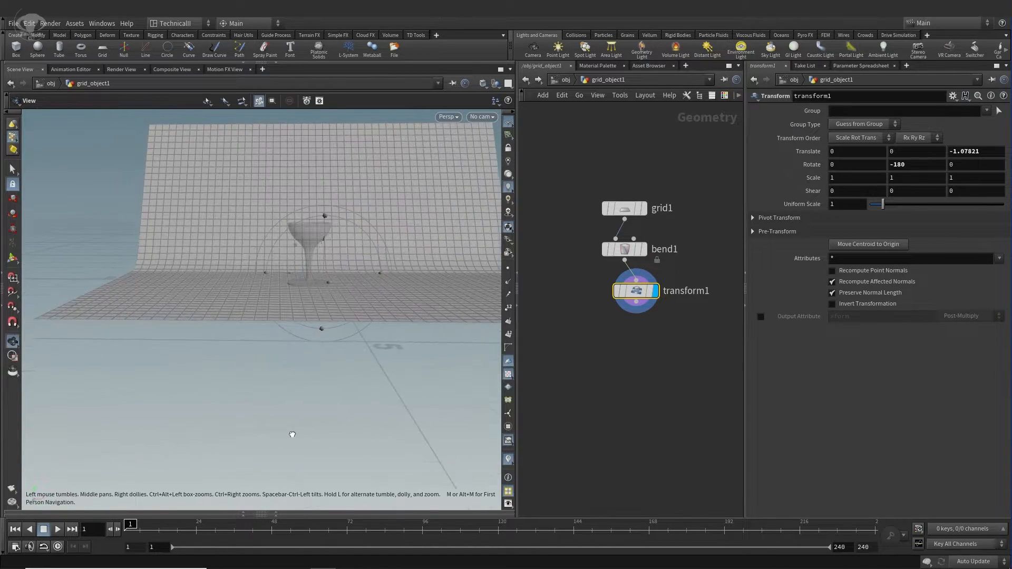
- Return to the object level and rename the grid object as bg
{"action": "left_click", "coordinate": [526, 80]}
{"action": "middle_click_drag", "start_coordinate": [679, 188], "coordinate": [702, 209]}
{"action": "middle_click_drag", "start_coordinate": [679, 299], "coordinate": [622, 298]}
{"action": "double_click", "coordinate": [657, 242]}
{"action": "double_click", "coordinate": [657, 242]}
{"action": "type", "text": "bg"}
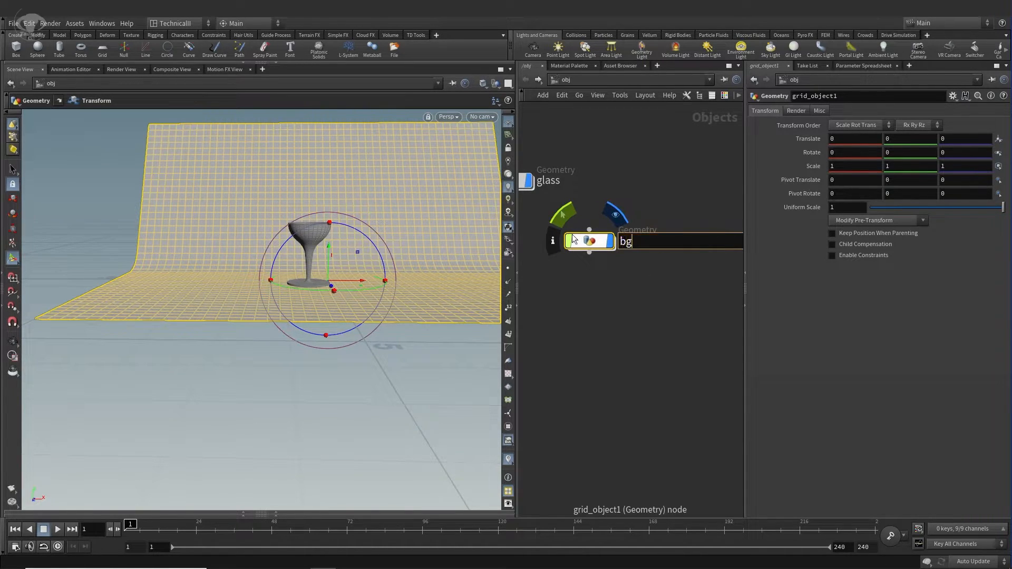
{"action": "key", "text": "Return"}
- Arrange the object nodes so that bg sits just above glass in the network
{"action": "middle_click_drag", "start_coordinate": [623, 299], "coordinate": [628, 311]}
{"action": "left_click_drag", "start_coordinate": [594, 252], "coordinate": [650, 213]}
{"action": "middle_click_drag", "start_coordinate": [581, 235], "coordinate": [633, 247]}
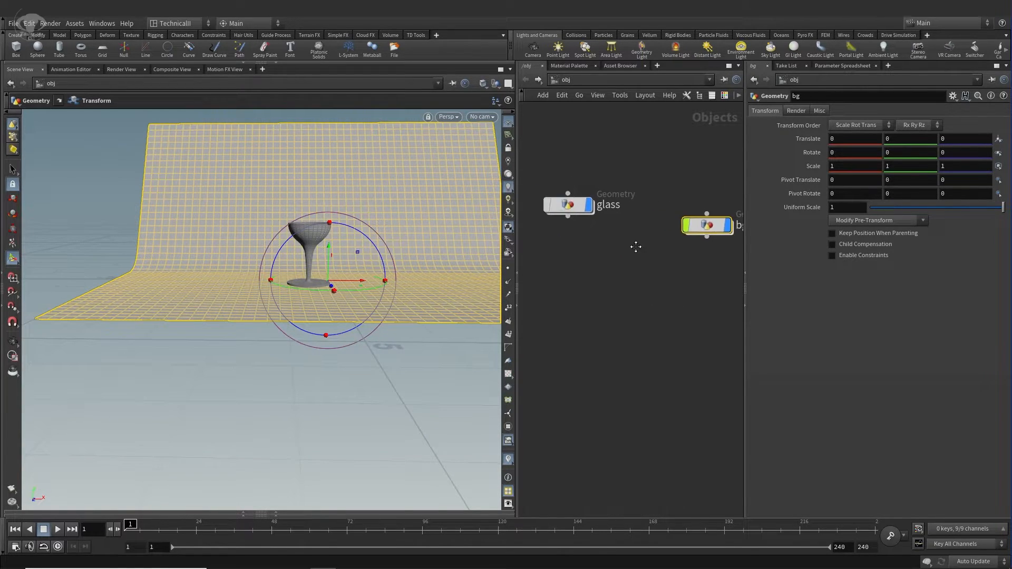
{"action": "left_click_drag", "start_coordinate": [570, 207], "coordinate": [612, 222]}
{"action": "left_click_drag", "start_coordinate": [715, 231], "coordinate": [679, 191]}
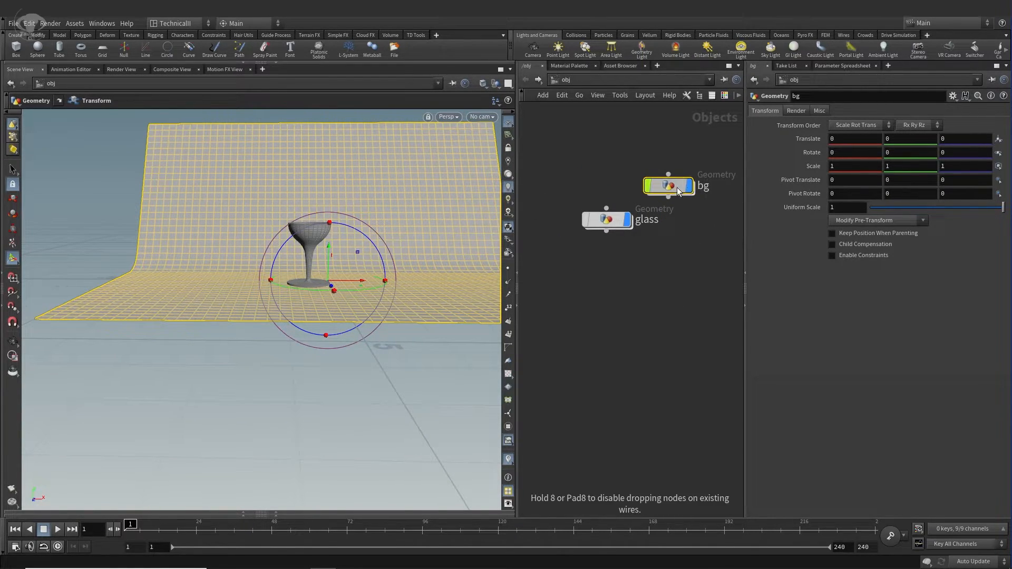
{"action": "left_click_drag", "start_coordinate": [615, 222], "coordinate": [614, 229]}
{"action": "left_click_drag", "start_coordinate": [675, 188], "coordinate": [641, 183]}
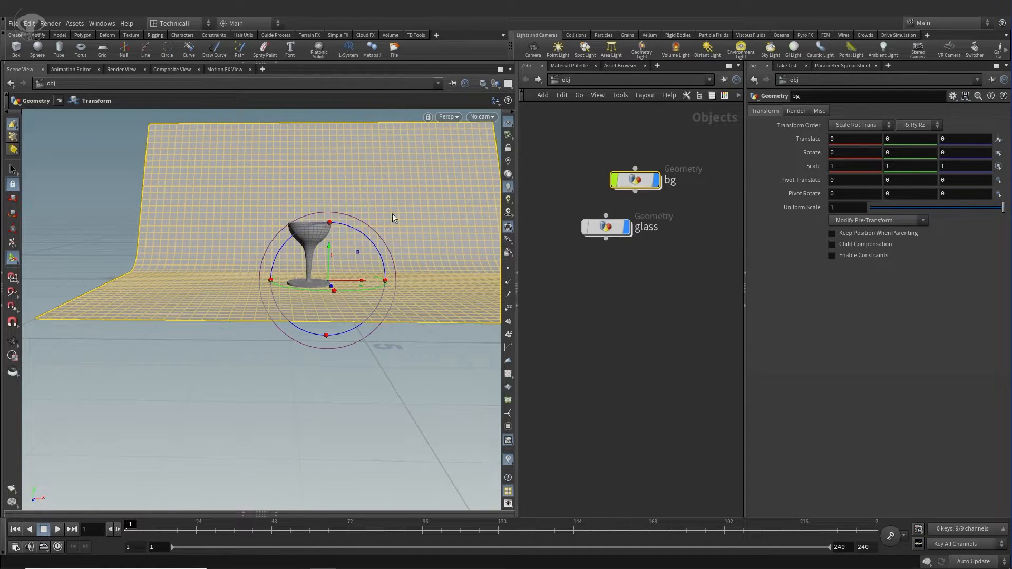
- Arrange the glass and bg nodes side by side in the object network and clear the selection
{"action": "middle_click_drag", "start_coordinate": [350, 395], "coordinate": [295, 401], "text": "alt"}
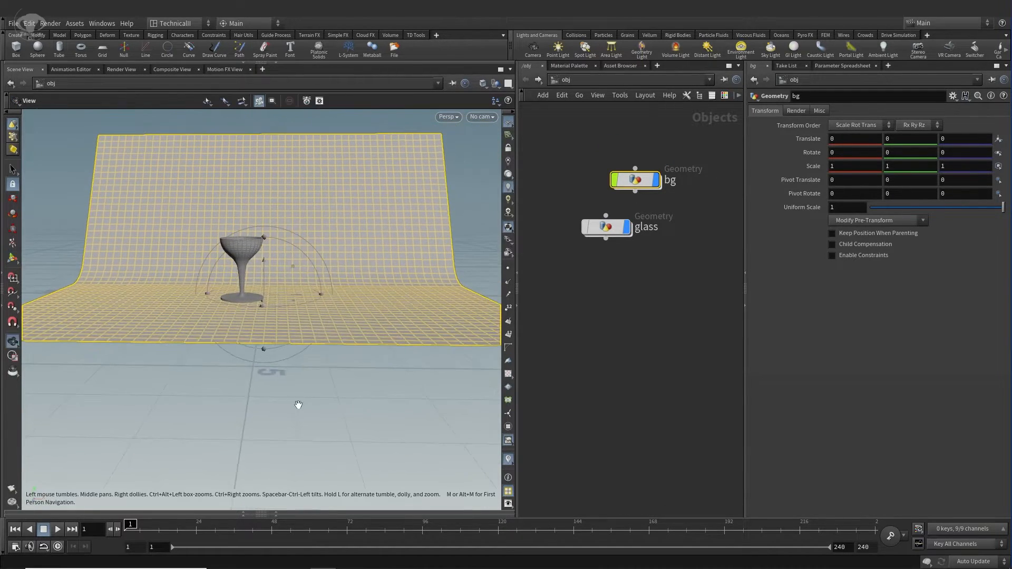
{"action": "left_click_drag", "start_coordinate": [281, 372], "coordinate": [334, 377], "text": "alt"}
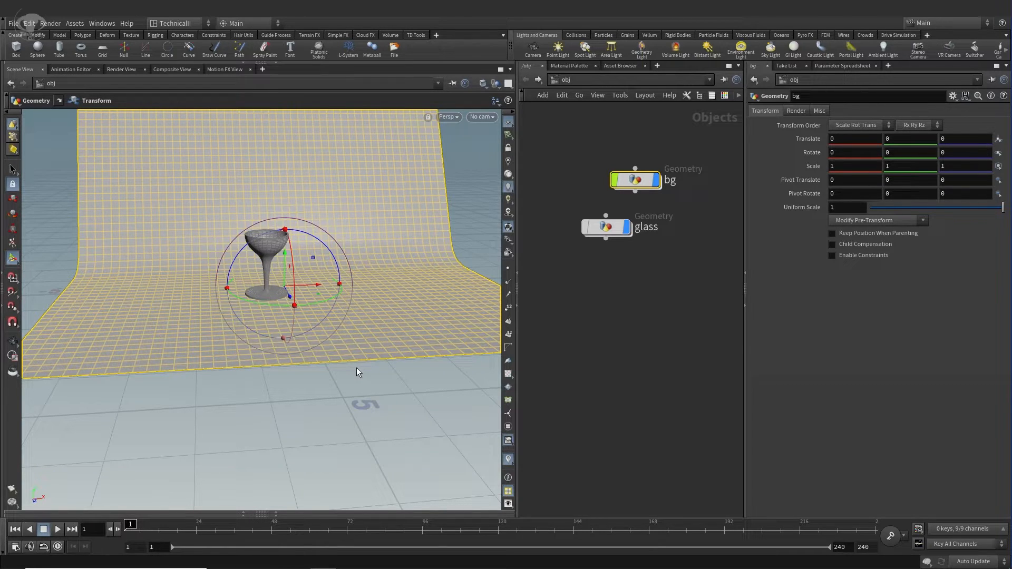
{"action": "left_click_drag", "start_coordinate": [353, 393], "coordinate": [385, 355], "text": "alt"}
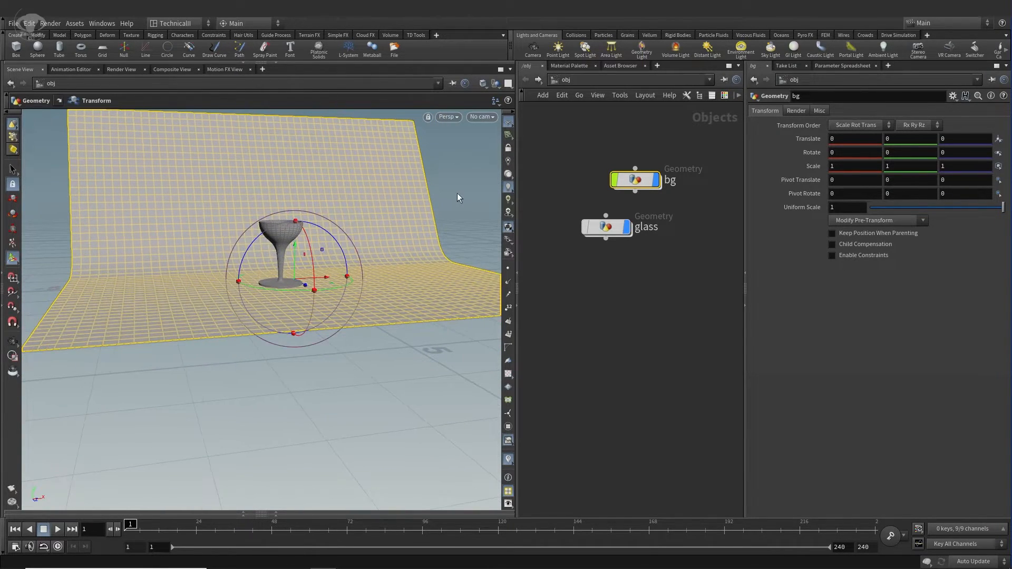
{"action": "left_click_drag", "start_coordinate": [642, 182], "coordinate": [672, 200]}
{"action": "left_click_drag", "start_coordinate": [606, 227], "coordinate": [575, 198]}
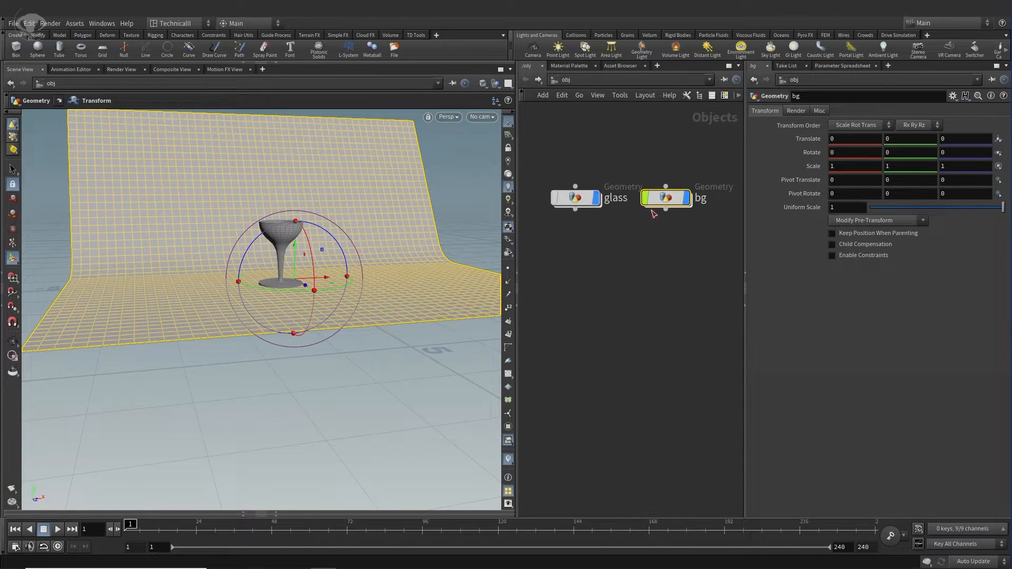
{"action": "left_click", "coordinate": [562, 140]}
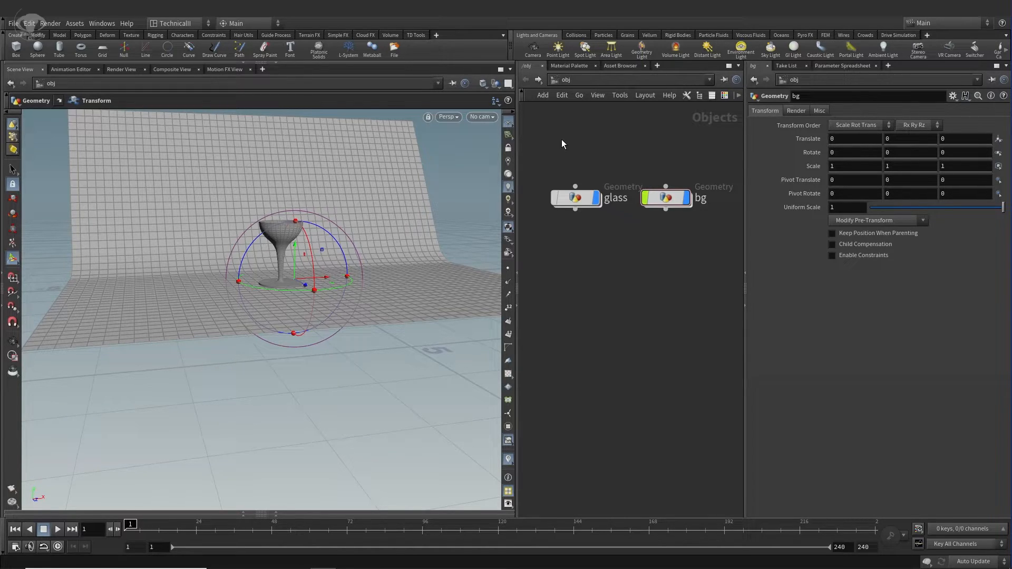
{"action": "left_click", "coordinate": [587, 80]}
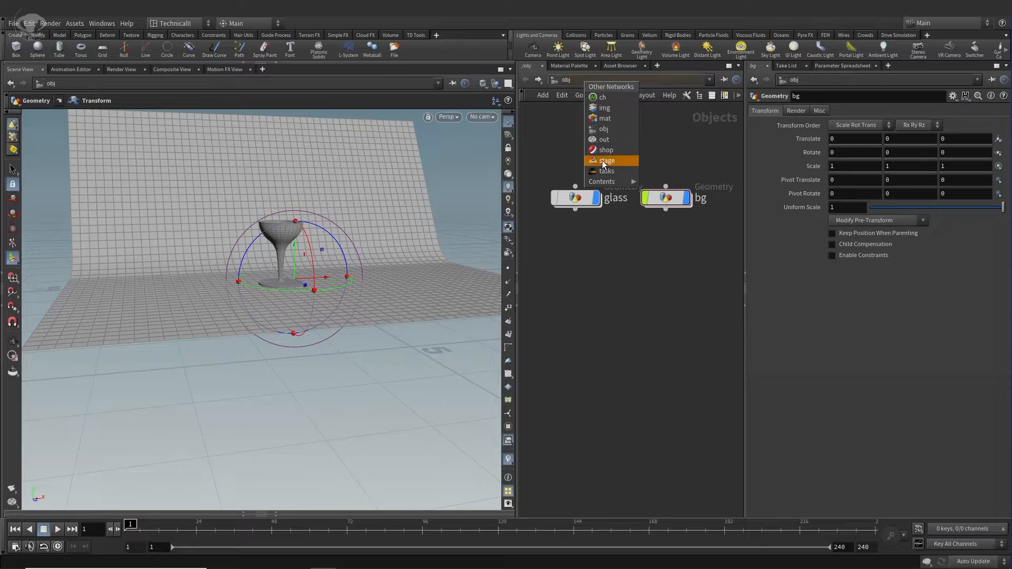
{"action": "left_click", "coordinate": [628, 209]}
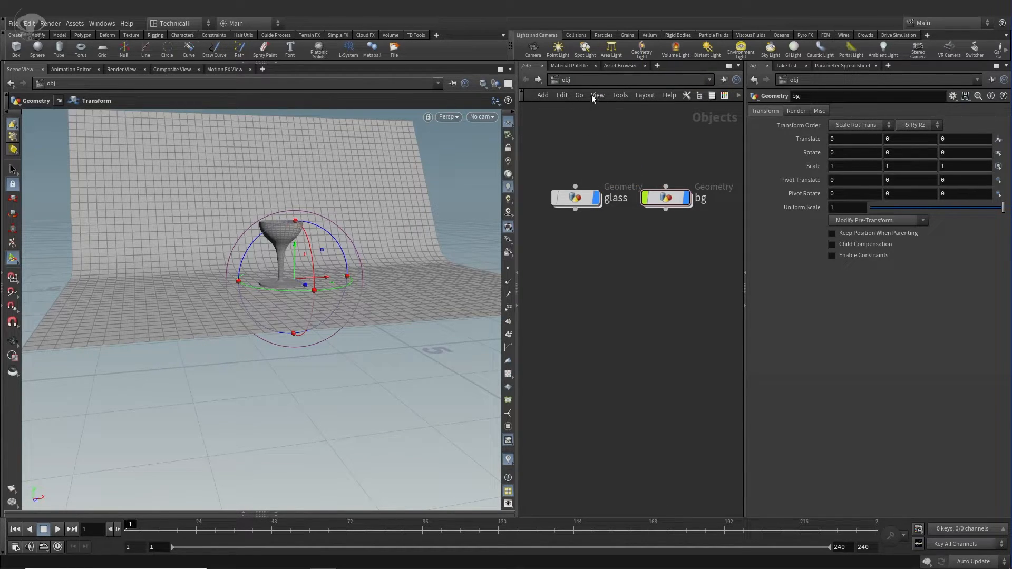
{"action": "left_click", "coordinate": [584, 82]}
{"action": "left_click", "coordinate": [231, 23]}
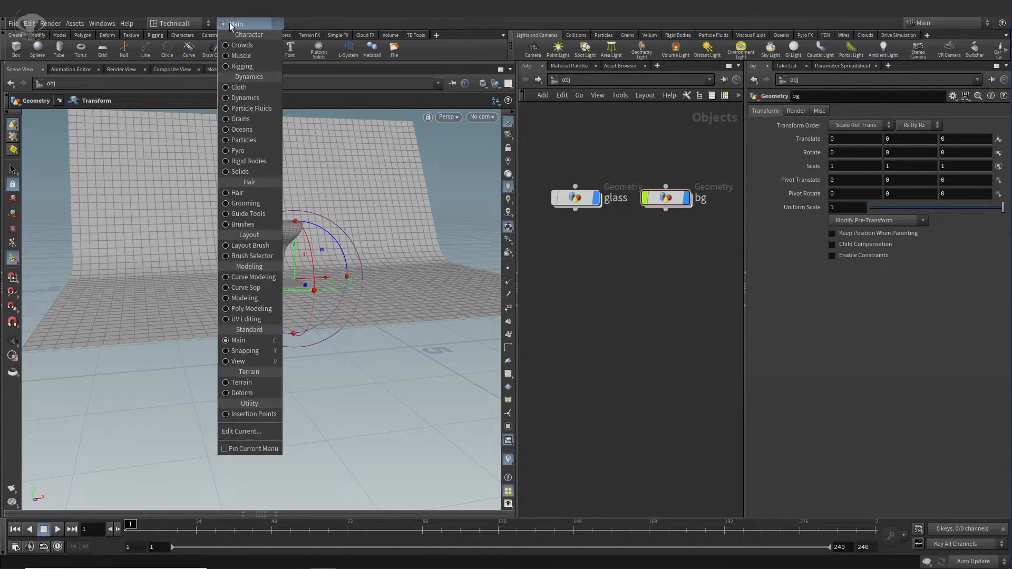
- Switch the workspace layout to the Solaris desktop
{"action": "left_click", "coordinate": [180, 27]}
{"action": "left_click", "coordinate": [179, 25]}
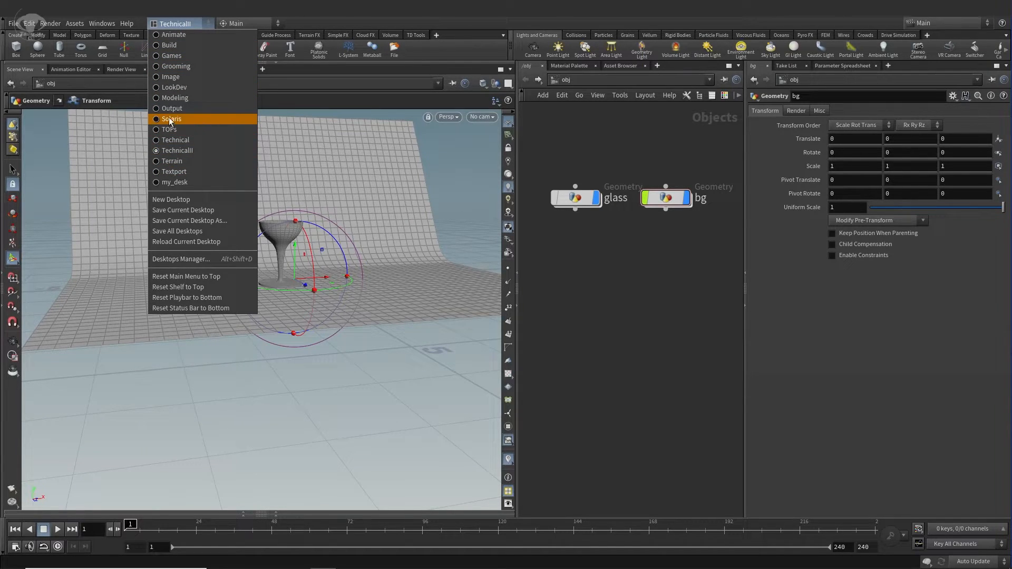
{"action": "key", "text": "Escape"}
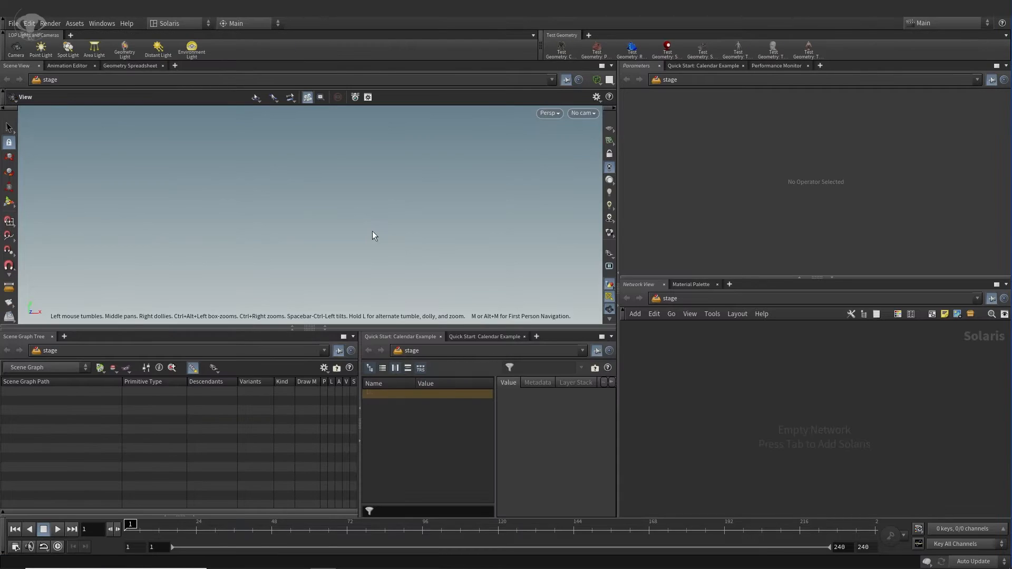
- Resize the Solaris panes to widen the parameter and network areas, and lower the view toward the ground grid
{"action": "left_click_drag", "start_coordinate": [621, 234], "coordinate": [462, 232]}
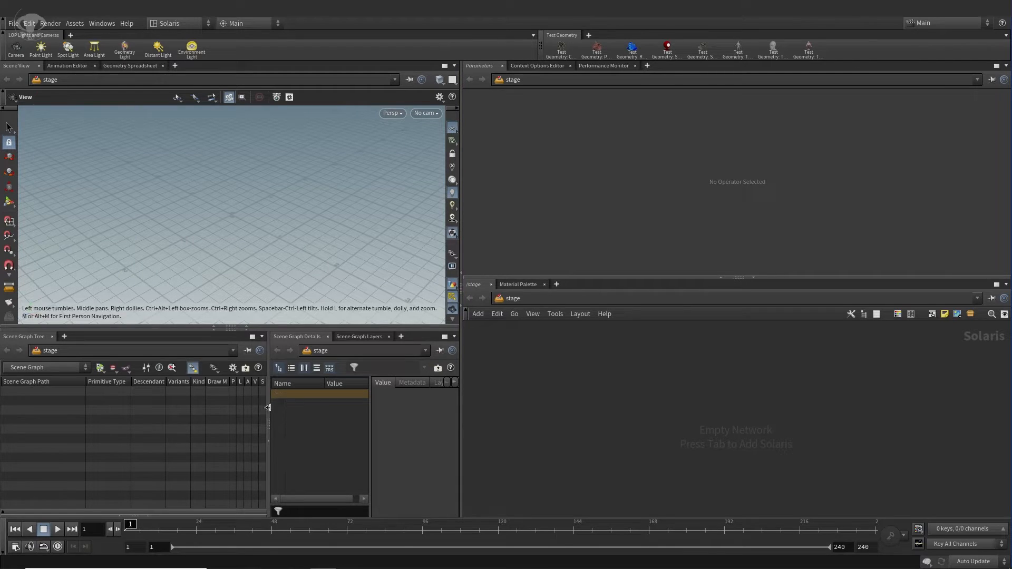
{"action": "left_click_drag", "start_coordinate": [270, 407], "coordinate": [201, 405]}
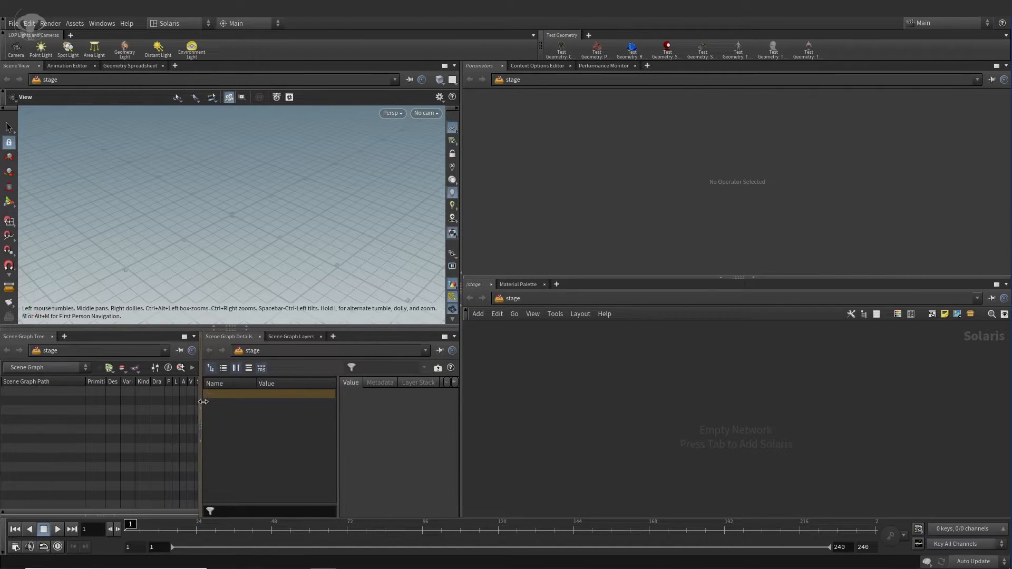
{"action": "mouse_move", "coordinate": [264, 226]}
{"action": "left_mouse_down"}
{"action": "mouse_move", "coordinate": [267, 212]}
{"action": "mouse_move", "coordinate": [277, 248]}
{"action": "mouse_move", "coordinate": [276, 228]}
{"action": "left_mouse_up"}
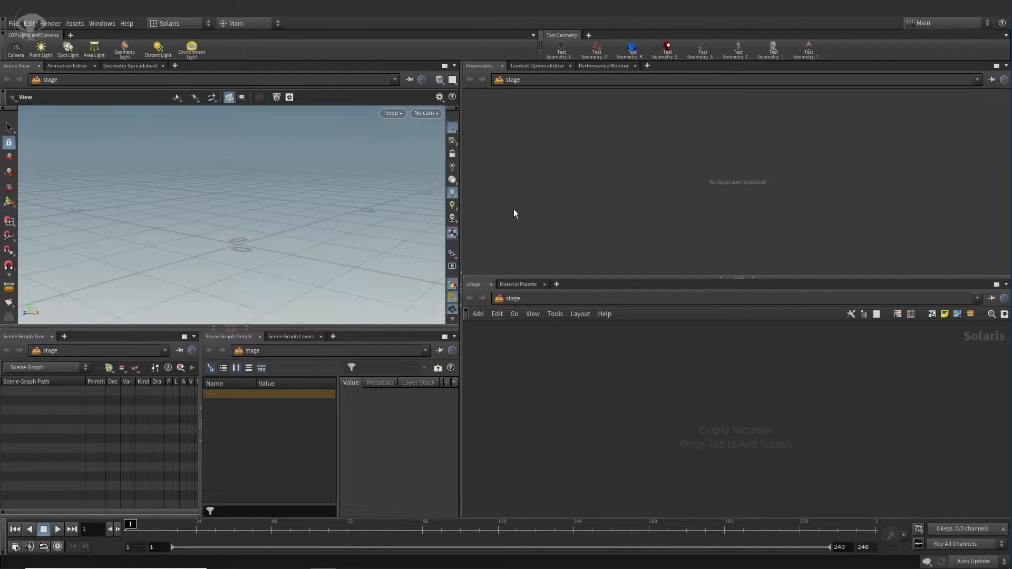
{"action": "left_click_drag", "start_coordinate": [461, 213], "coordinate": [481, 213]}
{"action": "left_click_drag", "start_coordinate": [283, 201], "coordinate": [287, 217]}
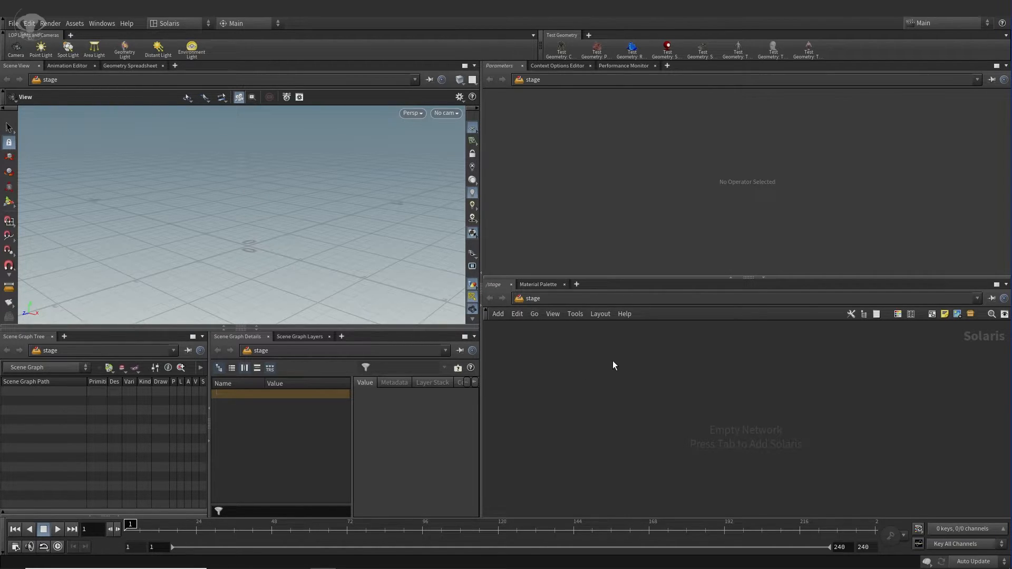
- Add a SOP Create node to the empty stage network
{"action": "key", "text": "Tab"}
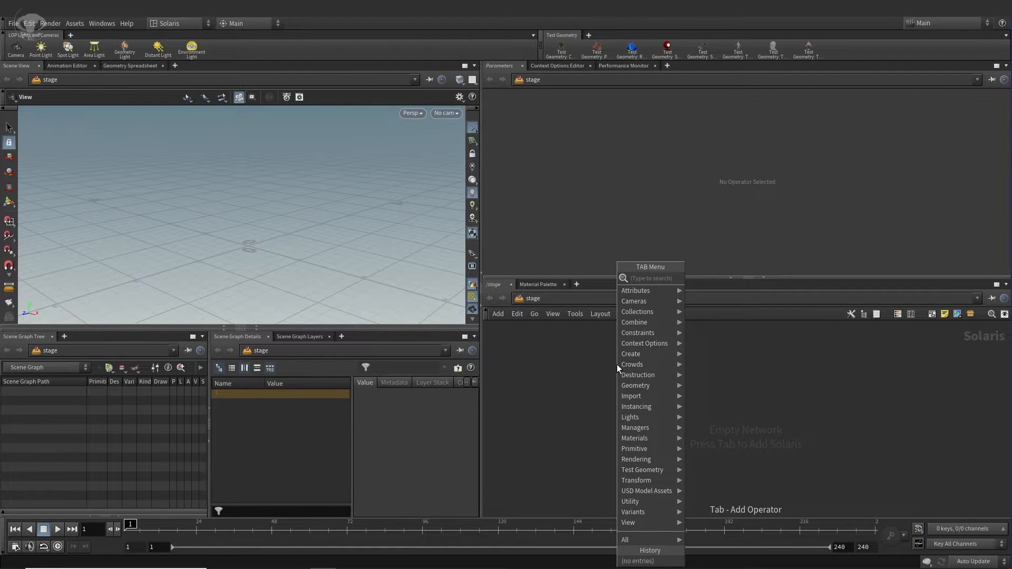
{"action": "type", "text": "sop"}
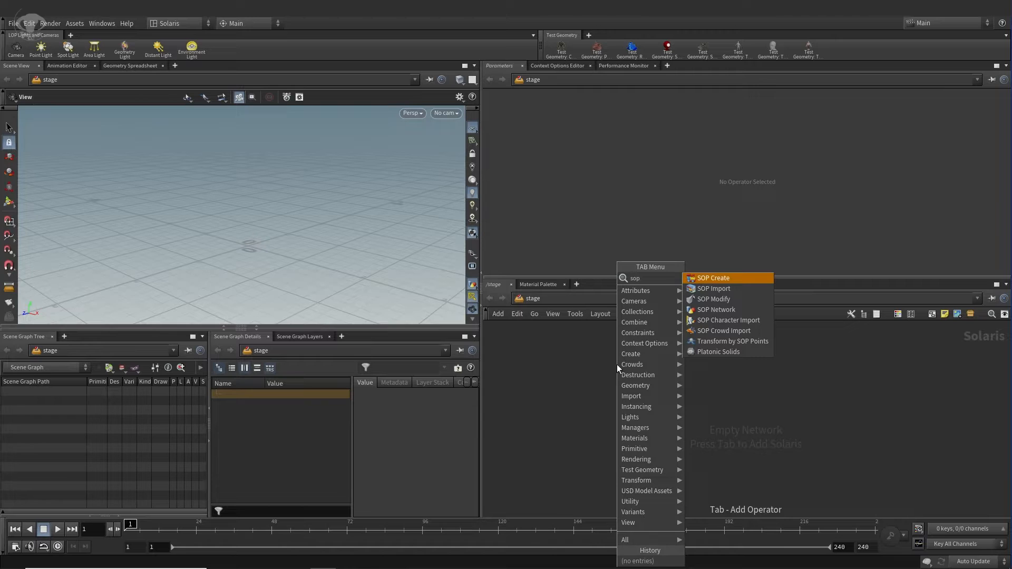
{"action": "left_click", "coordinate": [723, 278]}
{"action": "left_click", "coordinate": [679, 359]}
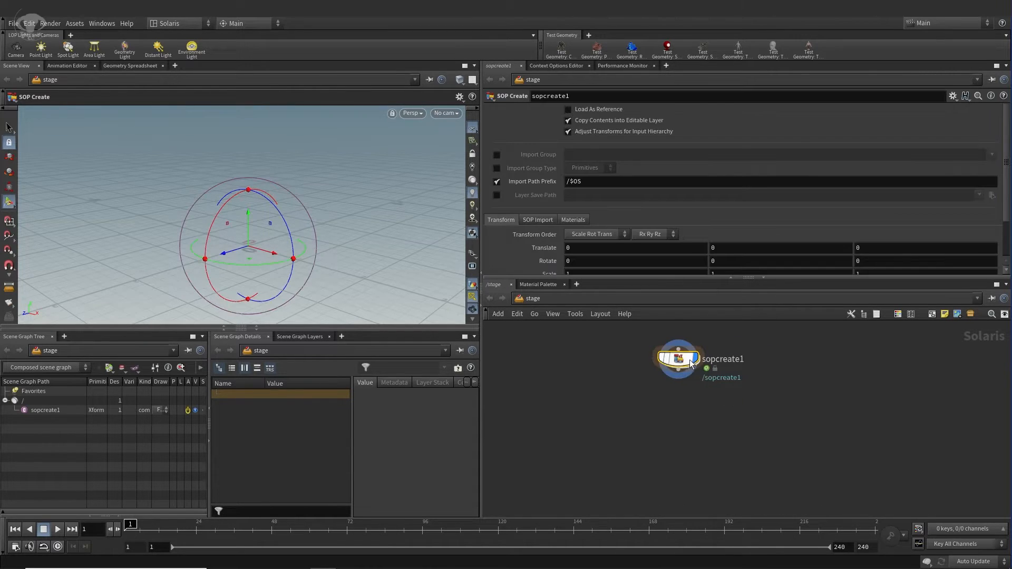
{"action": "left_click_drag", "start_coordinate": [691, 361], "coordinate": [668, 362]}
- Add a SOP Import node to the stage network and delete the SOP Create node
{"action": "key", "text": "Tab"}
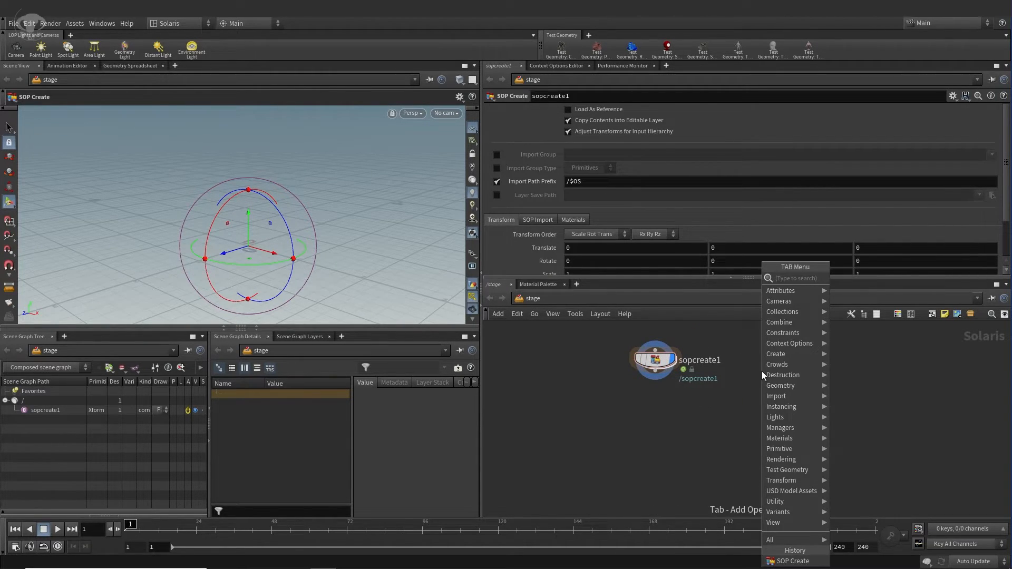
{"action": "type", "text": "sop"}
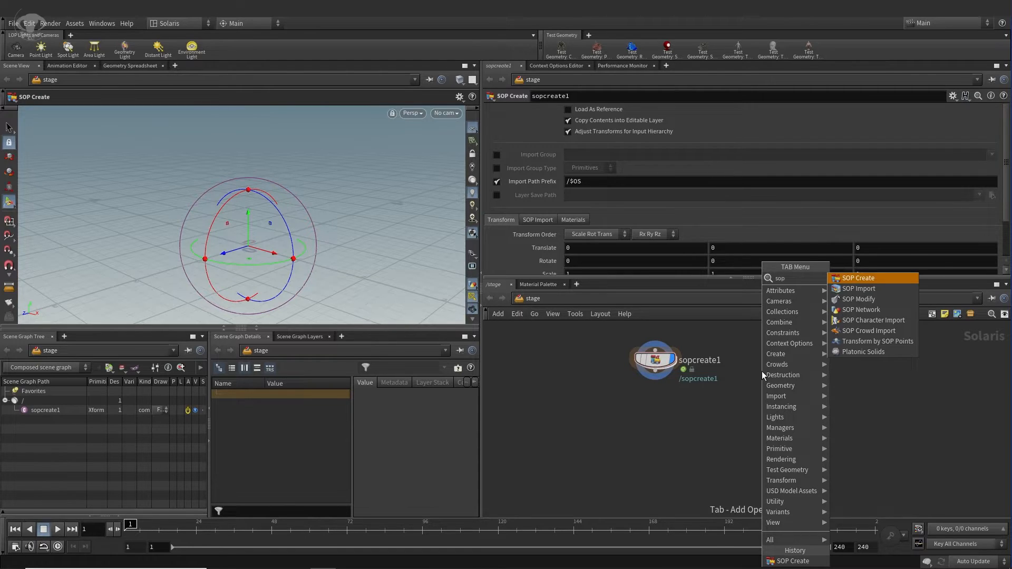
{"action": "left_click", "coordinate": [859, 289]}
{"action": "left_click", "coordinate": [793, 370]}
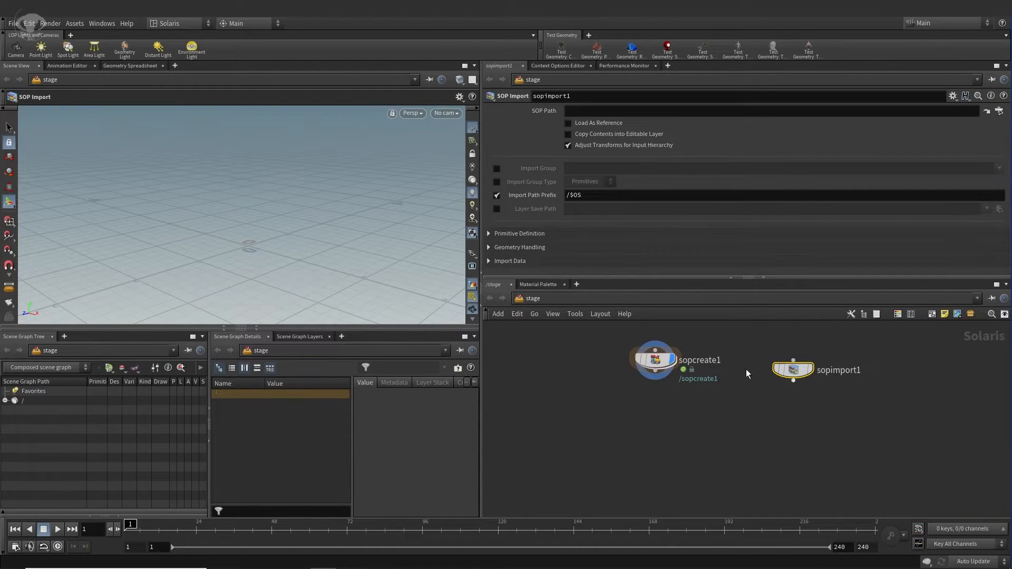
{"action": "left_click_drag", "start_coordinate": [660, 365], "coordinate": [910, 363]}
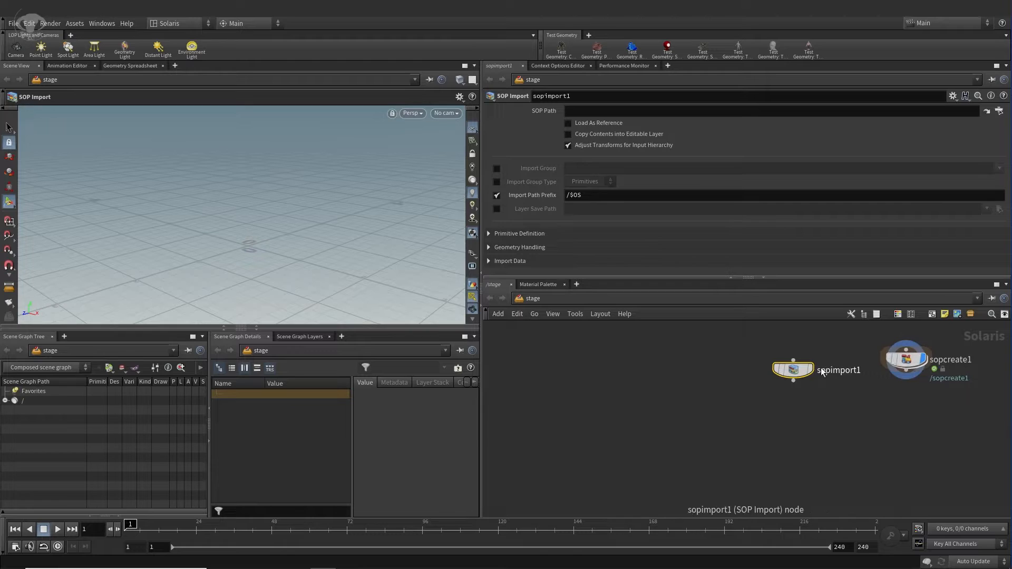
{"action": "left_click_drag", "start_coordinate": [826, 371], "coordinate": [696, 357]}
{"action": "left_click", "coordinate": [910, 359]}
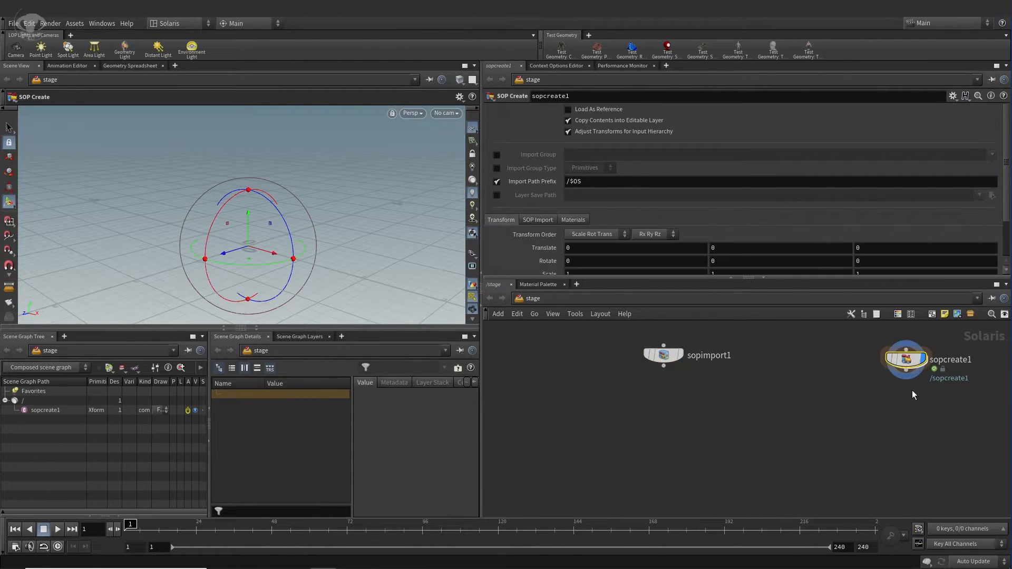
{"action": "key", "text": "Delete"}
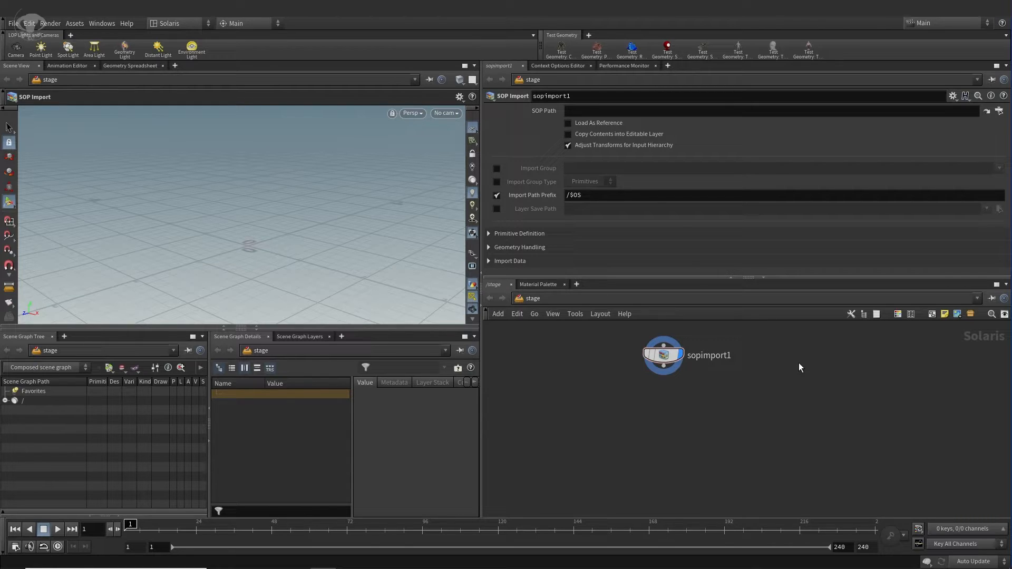
- Add a second SOP Import node and place it beside the first one
{"action": "key", "text": "Tab"}
{"action": "type", "text": "sop"}
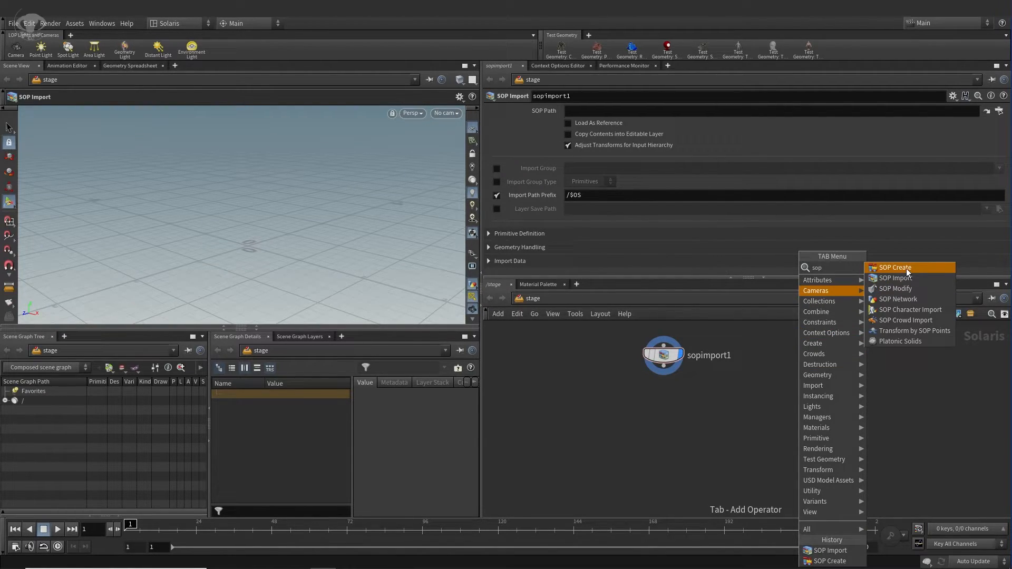
{"action": "left_click", "coordinate": [903, 279]}
{"action": "left_click", "coordinate": [820, 376]}
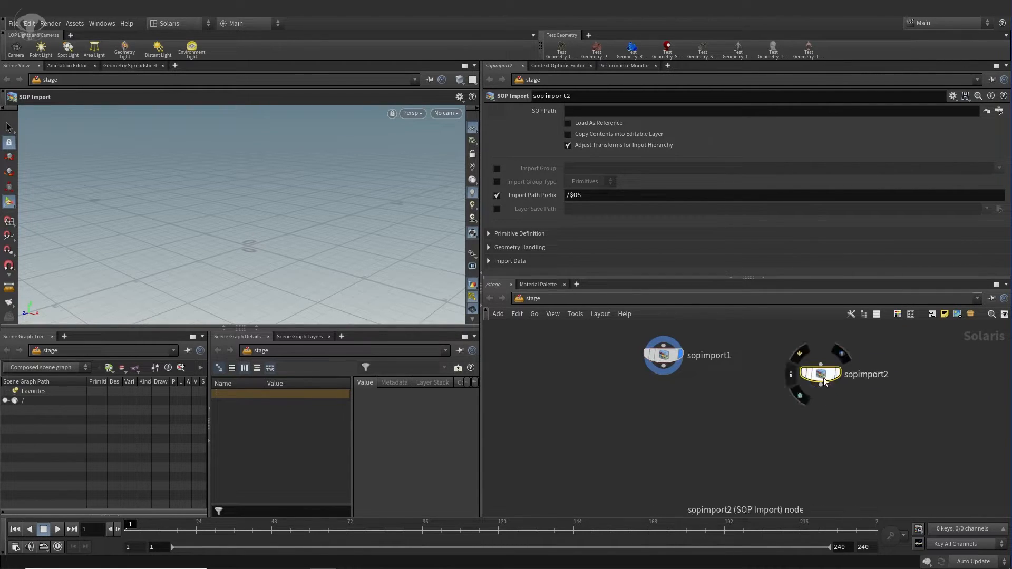
{"action": "left_click_drag", "start_coordinate": [825, 379], "coordinate": [801, 361]}
{"action": "left_click", "coordinate": [787, 396]}
{"action": "left_click_drag", "start_coordinate": [654, 353], "coordinate": [656, 358]}
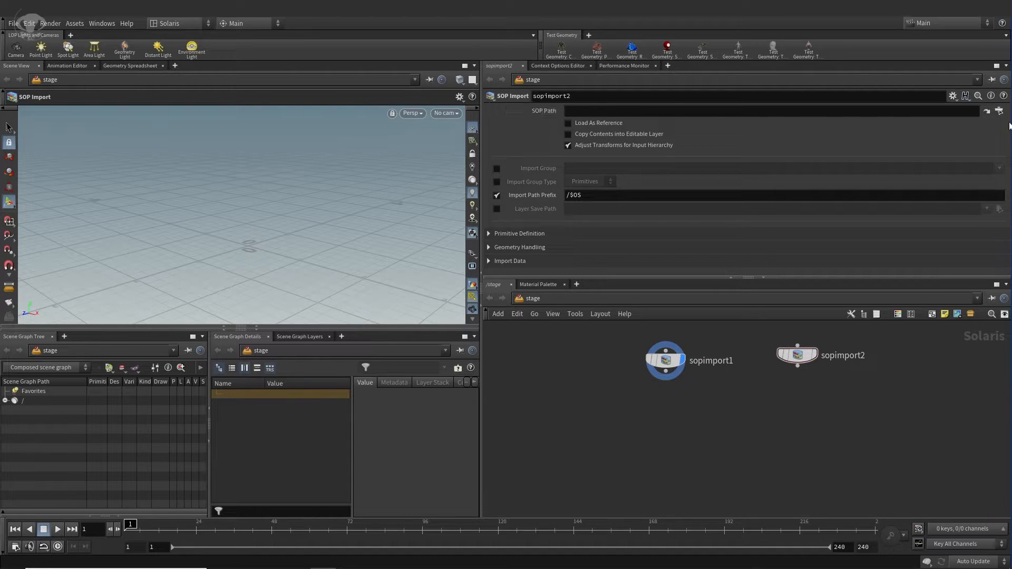
- Set the SOP Path of sopimport2 to /obj/glass and display that node in the viewport
{"action": "left_click", "coordinate": [999, 111]}
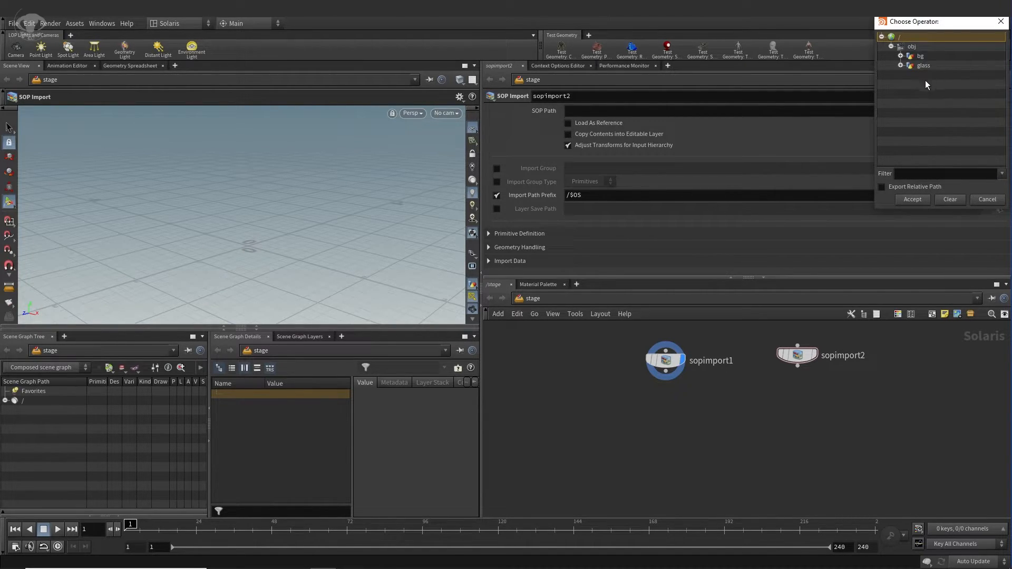
{"action": "left_click", "coordinate": [925, 66]}
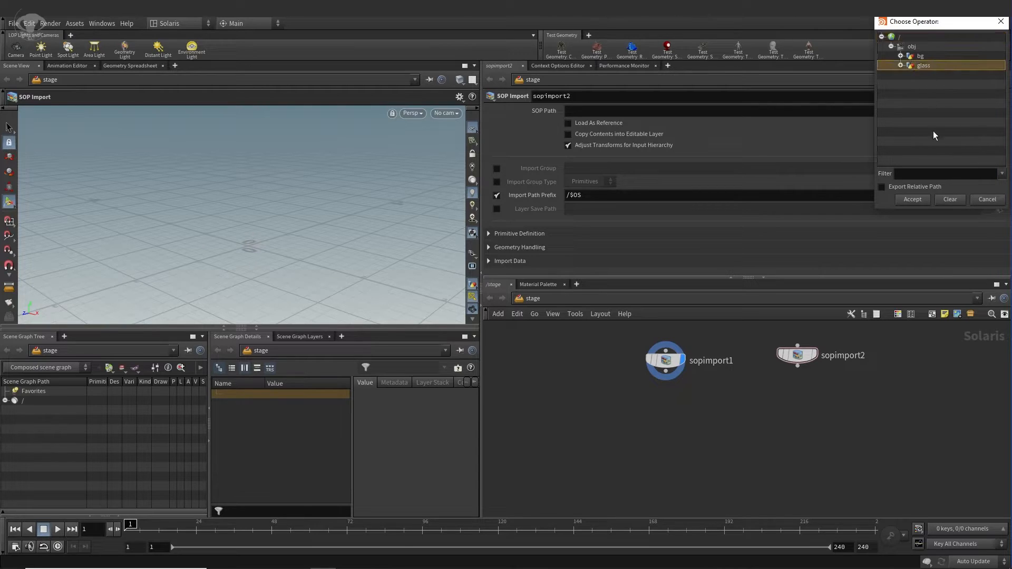
{"action": "left_click", "coordinate": [916, 200]}
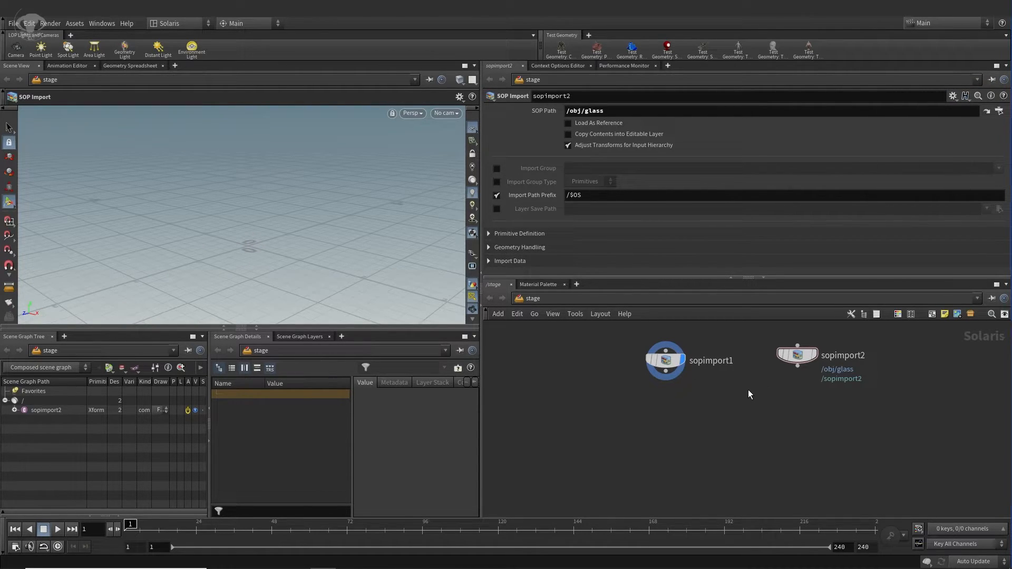
{"action": "left_click_drag", "start_coordinate": [683, 362], "coordinate": [672, 386]}
{"action": "key", "text": "Escape"}
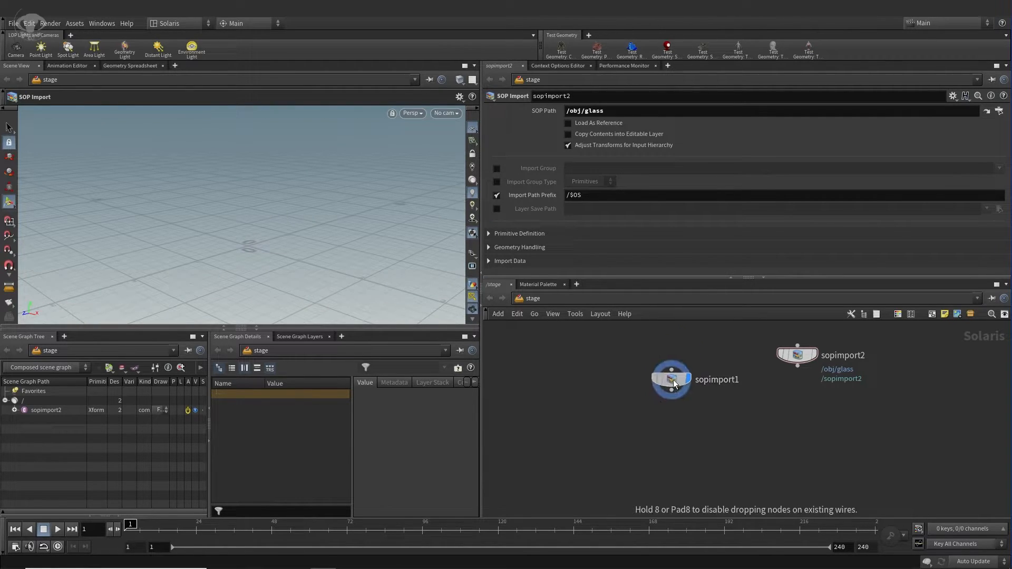
{"action": "left_click_drag", "start_coordinate": [807, 355], "coordinate": [796, 391]}
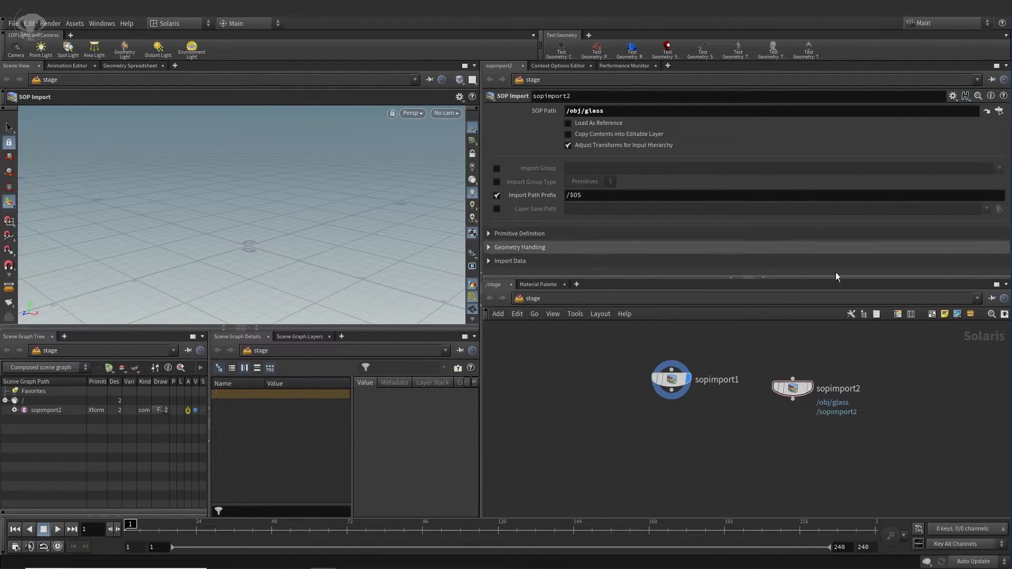
{"action": "left_click", "coordinate": [811, 391]}
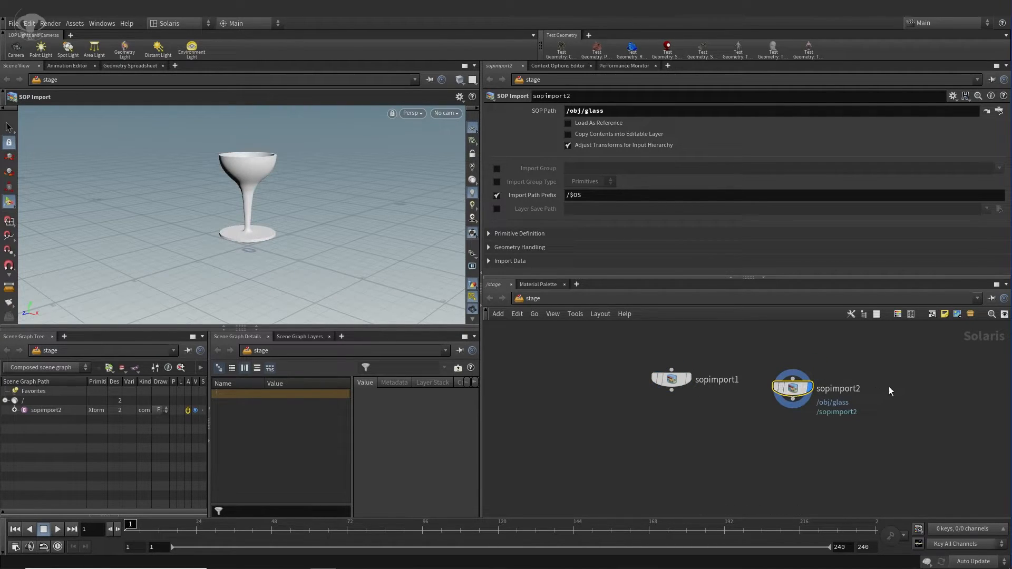
- Set the SOP Path of sopimport1 to /obj/bg and move the two import nodes closer together
{"action": "left_click", "coordinate": [672, 380]}
{"action": "left_click", "coordinate": [1000, 111]}
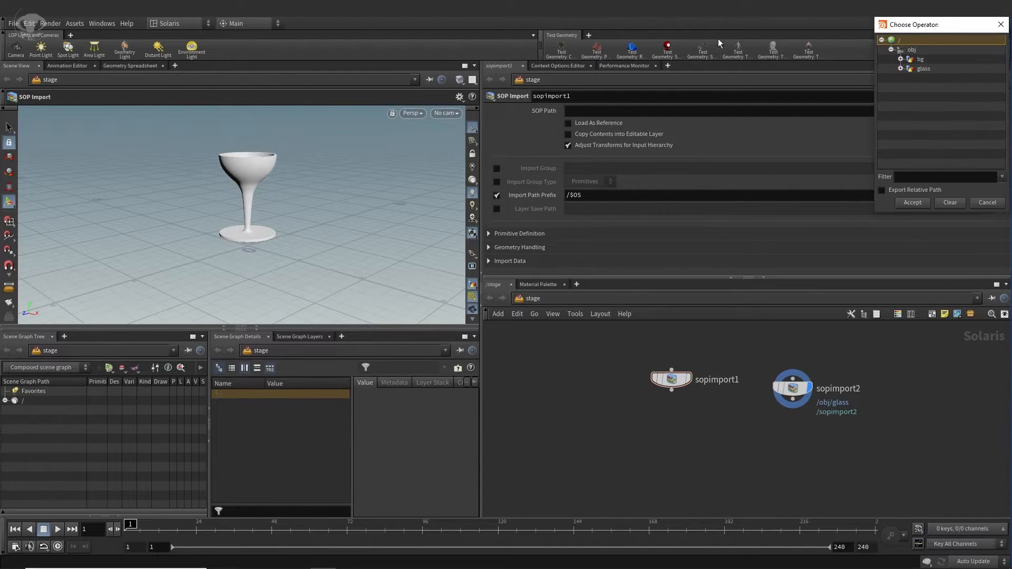
{"action": "double_click", "coordinate": [920, 60]}
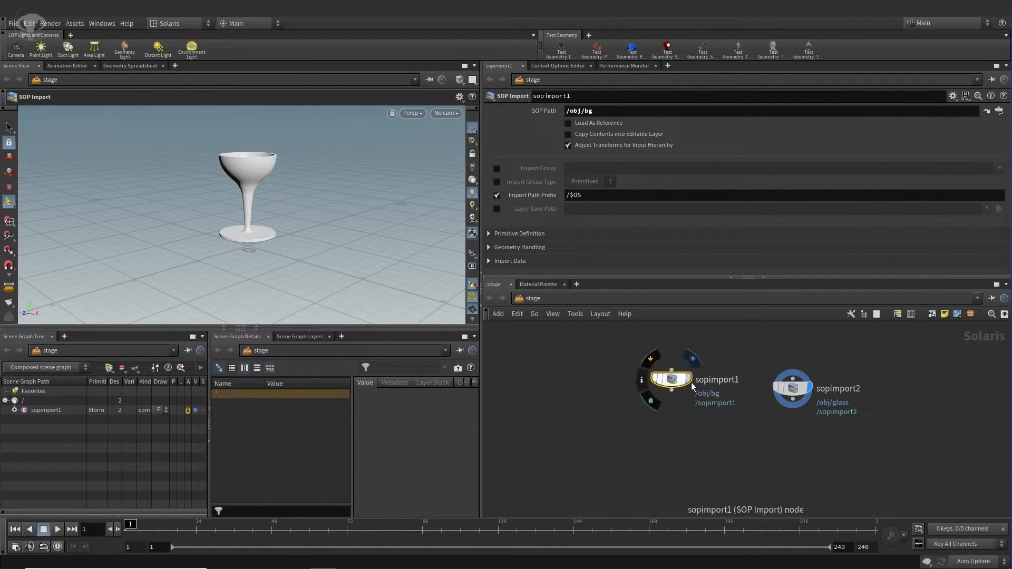
{"action": "left_click_drag", "start_coordinate": [676, 381], "coordinate": [678, 394]}
{"action": "left_click_drag", "start_coordinate": [797, 394], "coordinate": [762, 383]}
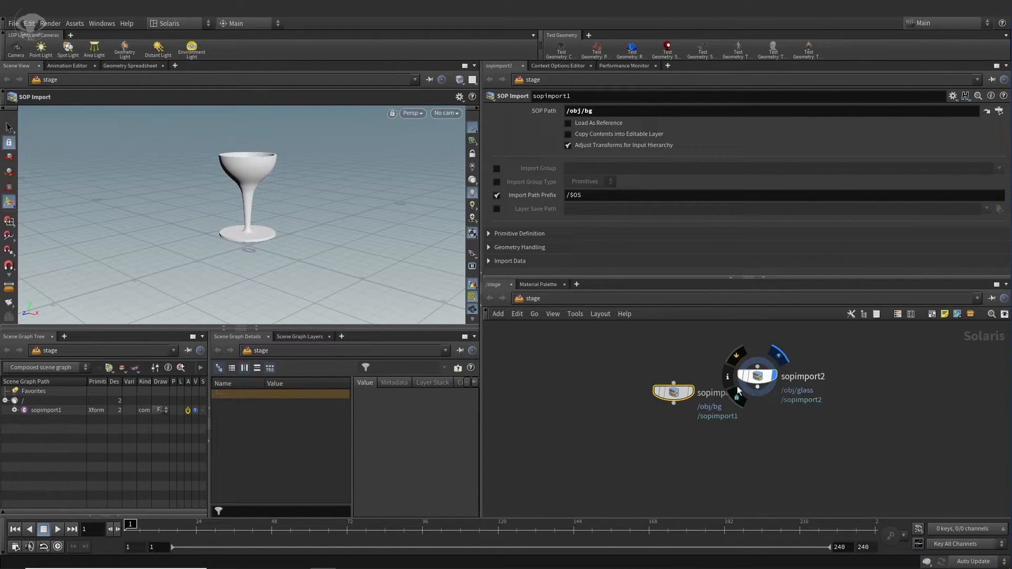
- Add a Merge node below the two SOP Import nodes, connect both imports to it, and display the merged result
{"action": "left_click_drag", "start_coordinate": [674, 392], "coordinate": [677, 376]}
{"action": "left_click", "coordinate": [763, 376]}
{"action": "key", "text": "Tab"}
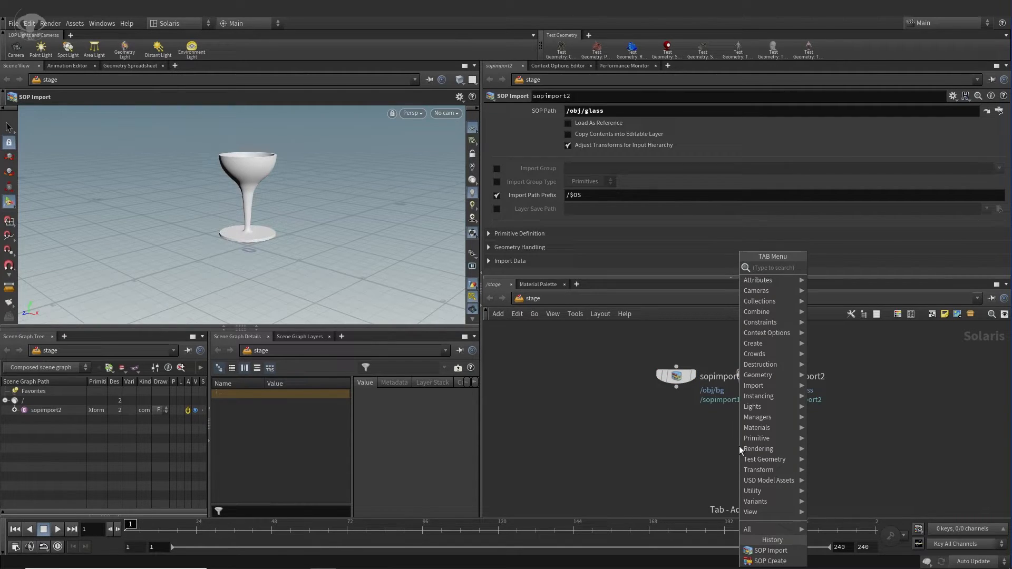
{"action": "type", "text": "merg"}
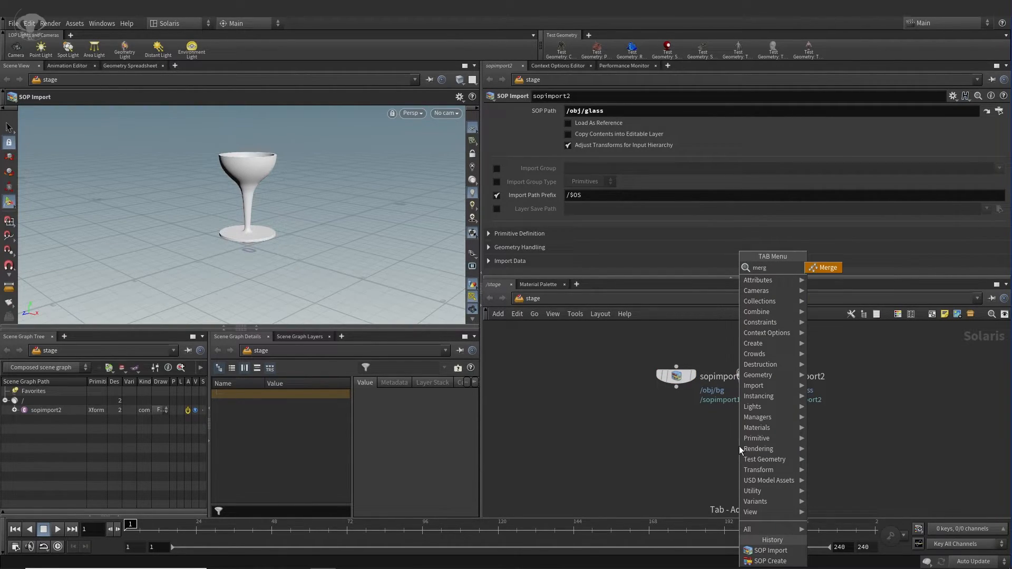
{"action": "left_click", "coordinate": [826, 268]}
{"action": "left_click", "coordinate": [742, 460]}
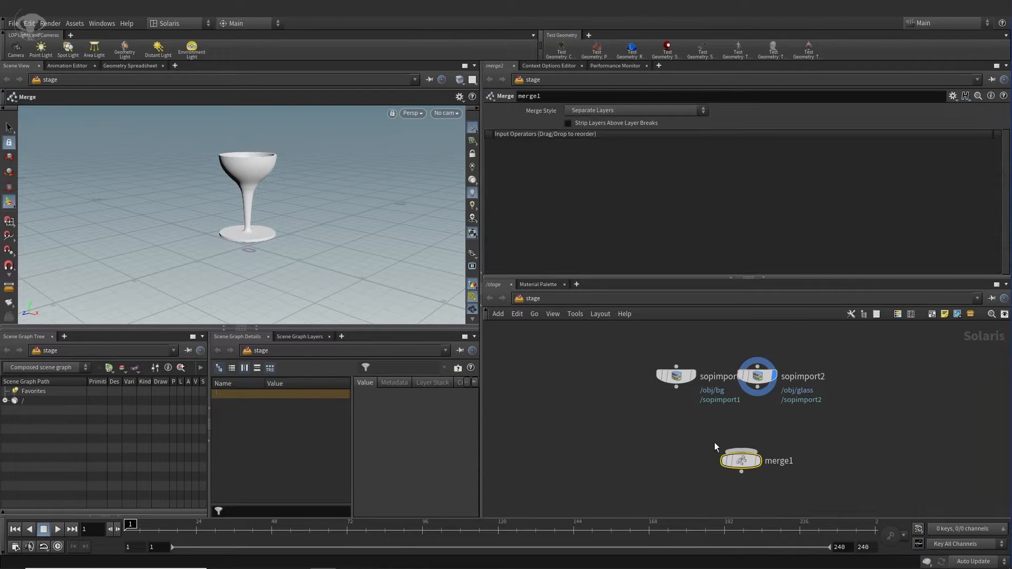
{"action": "left_click_drag", "start_coordinate": [742, 450], "coordinate": [677, 387]}
{"action": "left_click_drag", "start_coordinate": [758, 388], "coordinate": [722, 430]}
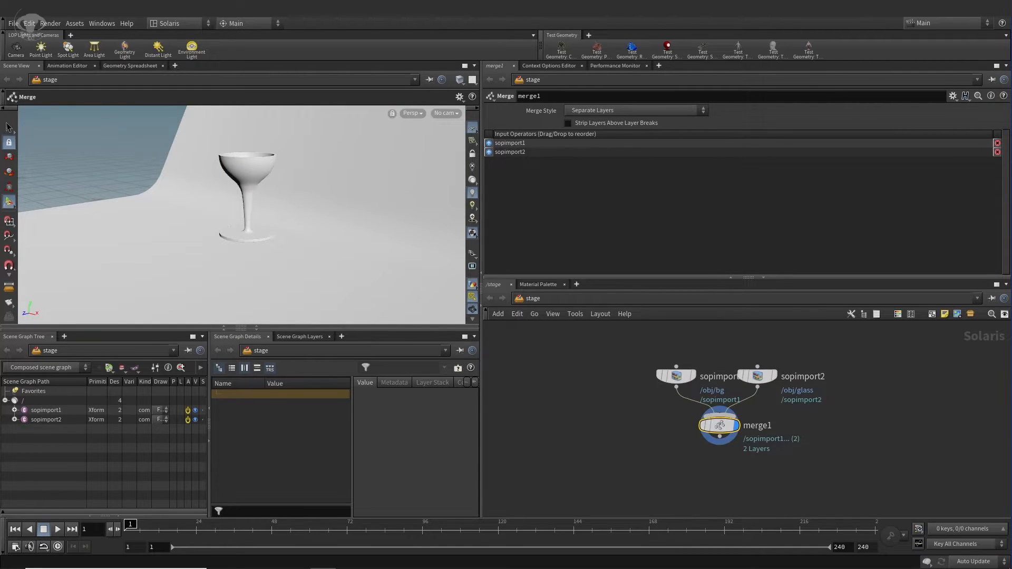
- Inspect the glass against the backdrop from several angles and frame it frontally with the backdrop filling the view
{"action": "left_click_drag", "start_coordinate": [291, 250], "coordinate": [353, 224], "text": "alt"}
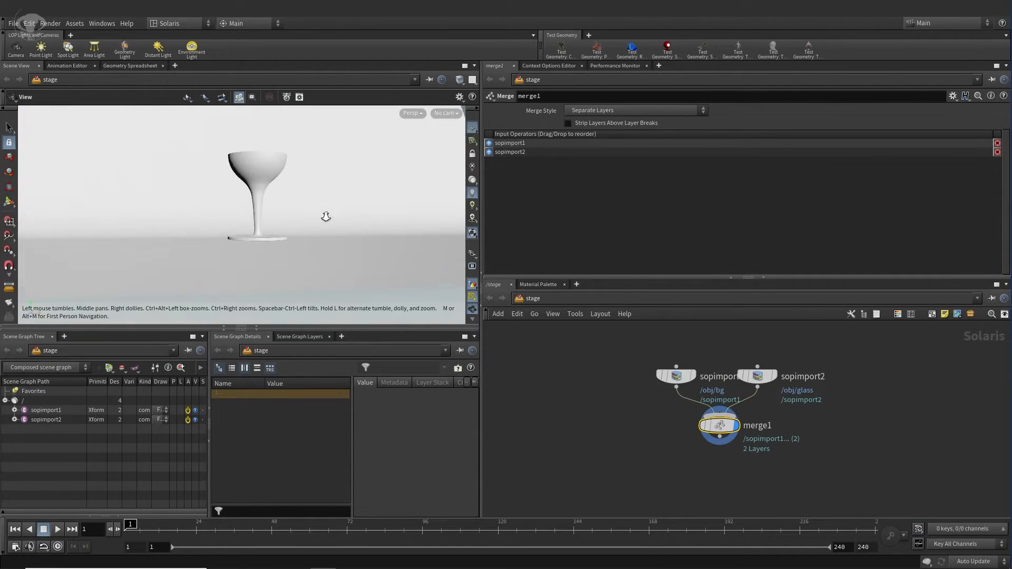
{"action": "right_click_drag", "start_coordinate": [353, 224], "coordinate": [250, 211]}
{"action": "middle_click_drag", "start_coordinate": [250, 211], "coordinate": [294, 199]}
{"action": "left_click_drag", "start_coordinate": [294, 199], "coordinate": [320, 247]}
{"action": "middle_click_drag", "start_coordinate": [320, 247], "coordinate": [318, 276]}
{"action": "right_click_drag", "start_coordinate": [318, 276], "coordinate": [355, 237]}
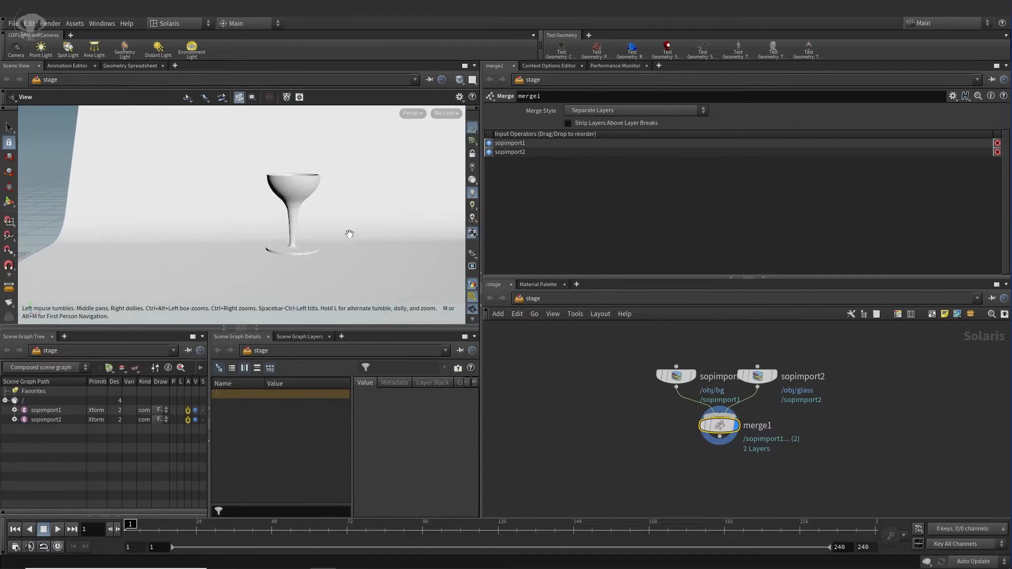
{"action": "left_click_drag", "start_coordinate": [355, 237], "coordinate": [260, 217]}
{"action": "right_click_drag", "start_coordinate": [260, 216], "coordinate": [334, 242]}
{"action": "mouse_move", "coordinate": [334, 242]}
{"action": "middle_mouse_down"}
{"action": "mouse_move", "coordinate": [350, 235]}
{"action": "mouse_move", "coordinate": [349, 244]}
{"action": "middle_mouse_up"}
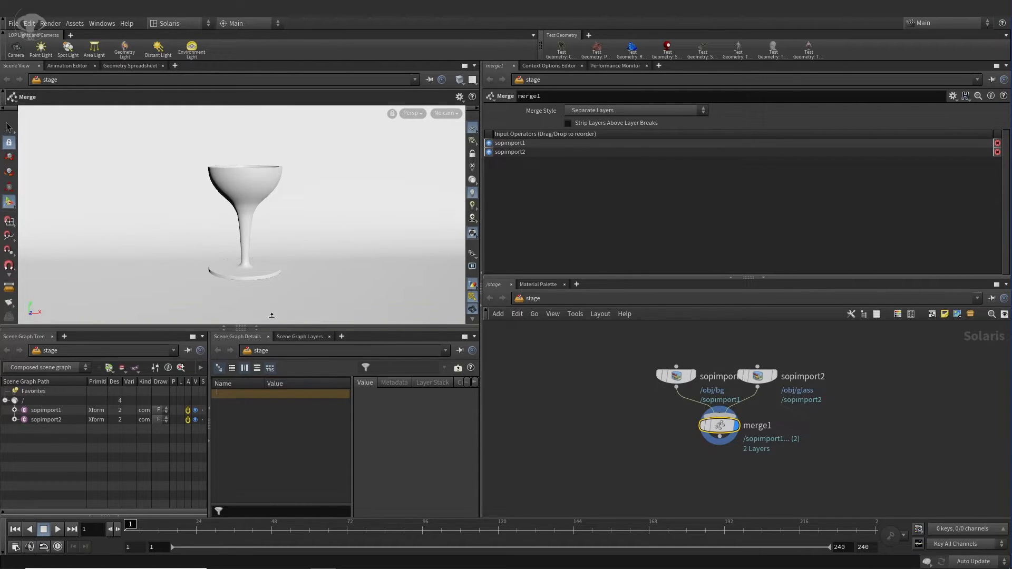
- Move merge1 closer beneath the two SOP Import nodes to tidy the stage network
{"action": "left_click_drag", "start_coordinate": [719, 425], "coordinate": [717, 414]}
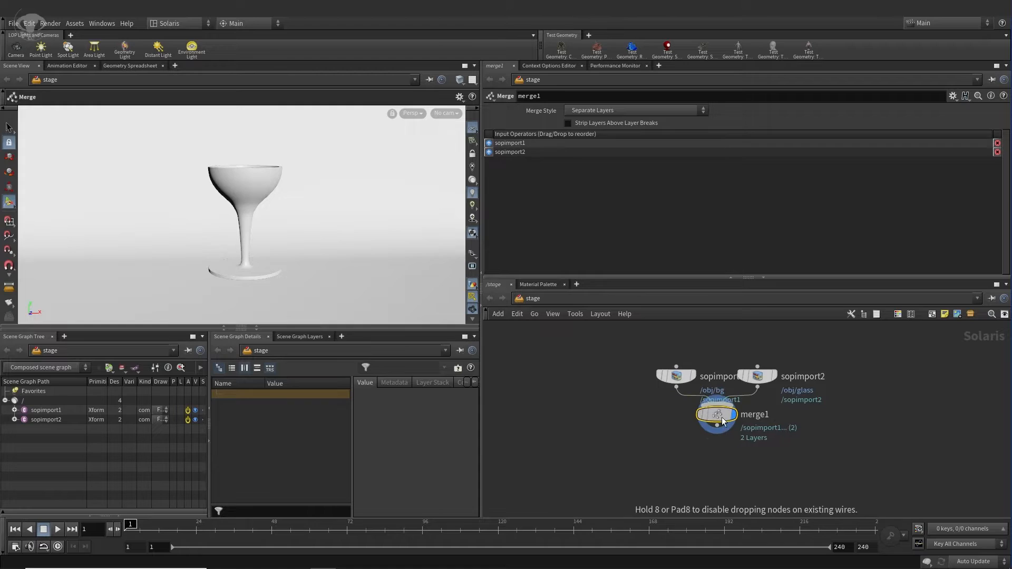
{"action": "left_click_drag", "start_coordinate": [631, 341], "coordinate": [857, 474]}
{"action": "left_click_drag", "start_coordinate": [718, 419], "coordinate": [720, 400]}
{"action": "middle_click_drag", "start_coordinate": [741, 459], "coordinate": [744, 450]}
- Add a Material Library node and connect it below merge1
{"action": "left_click", "coordinate": [764, 450]}
{"action": "key", "text": "Tab"}
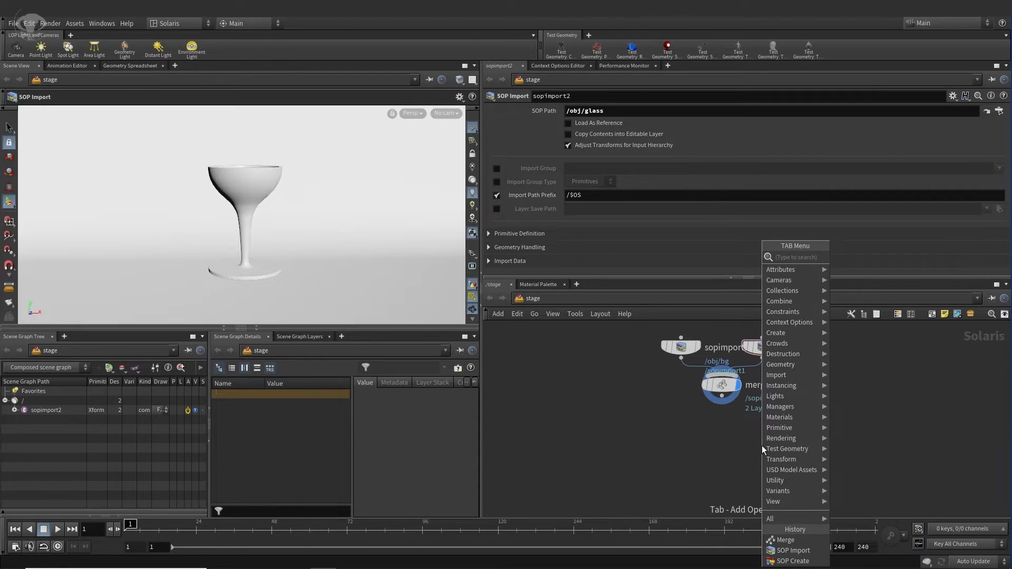
{"action": "type", "text": "mater"}
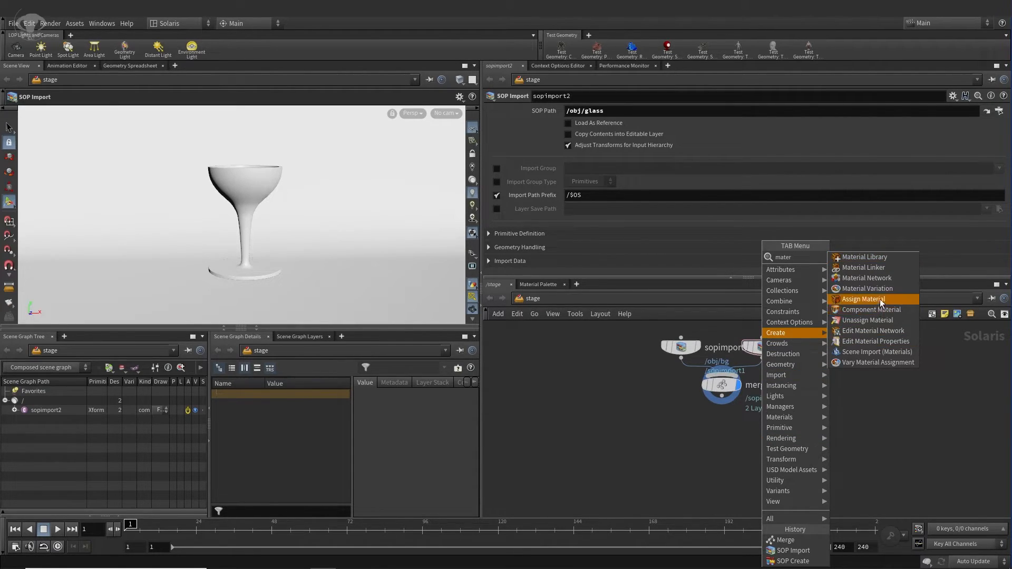
{"action": "left_click", "coordinate": [881, 257]}
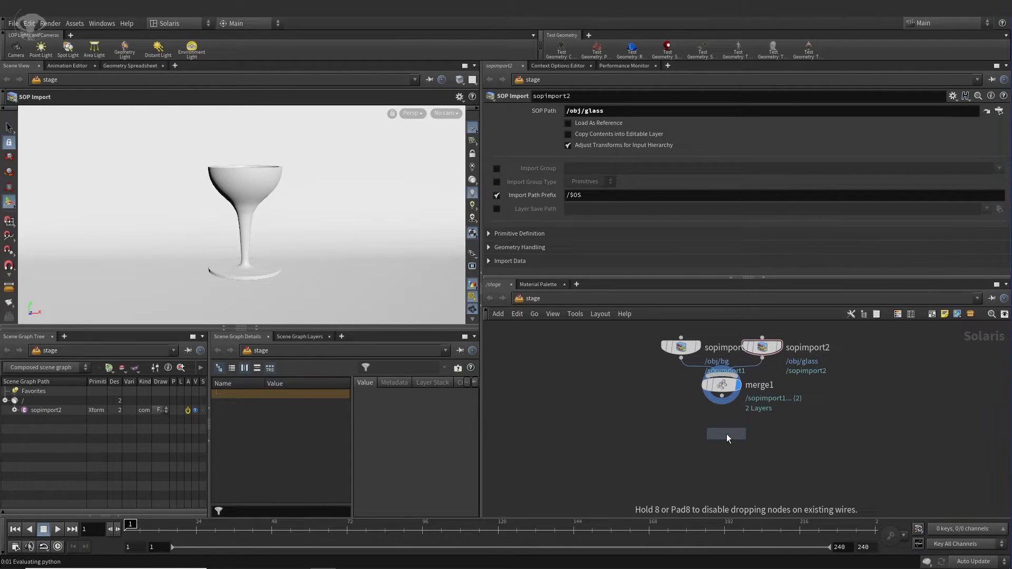
{"action": "left_click", "coordinate": [727, 435]}
{"action": "left_click", "coordinate": [727, 424]}
{"action": "left_click_drag", "start_coordinate": [730, 435], "coordinate": [729, 430]}
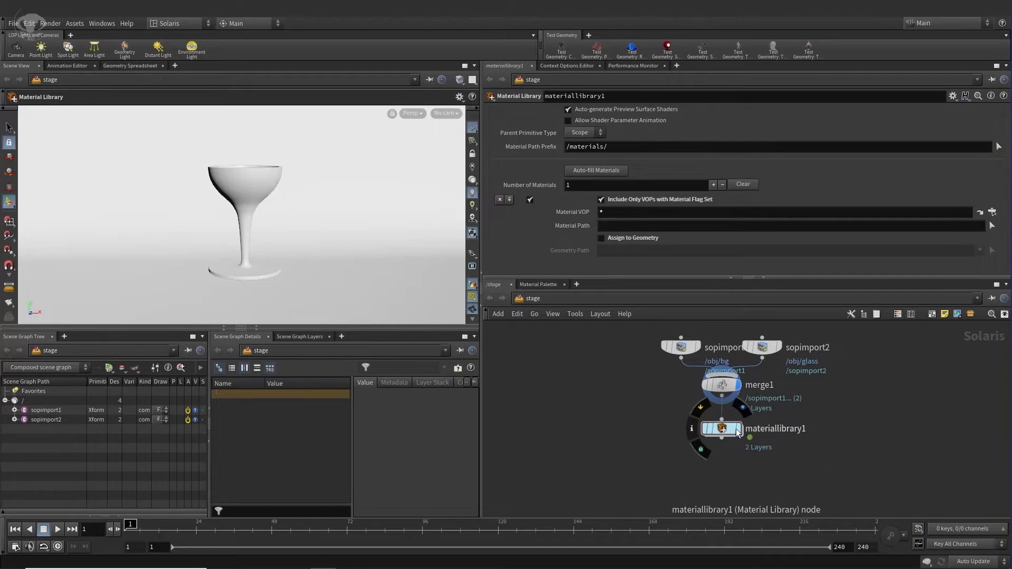
- Enter materiallibrary1 and add a Principled Shader to its empty network
{"action": "double_click", "coordinate": [726, 430]}
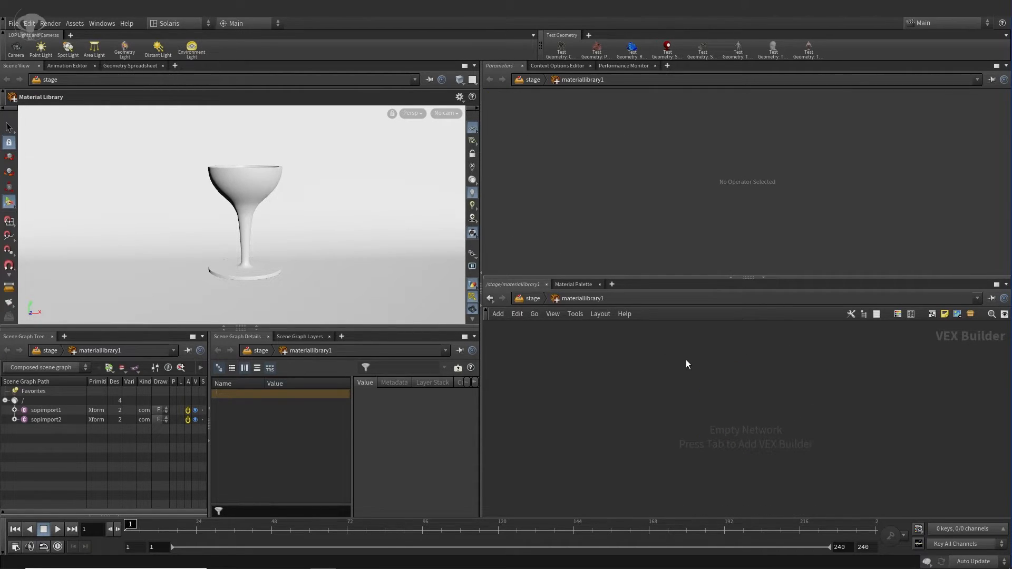
{"action": "key", "text": "Tab"}
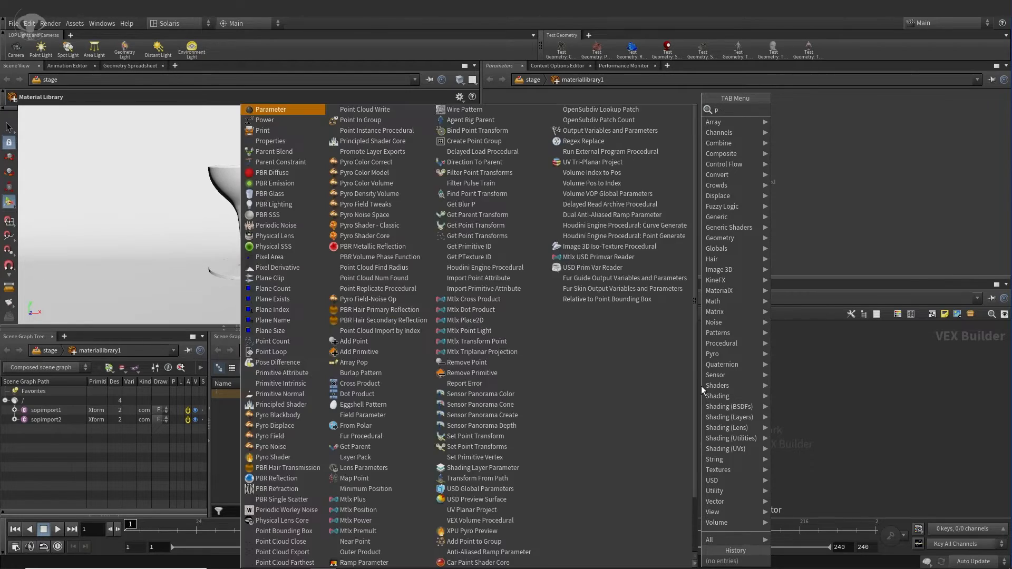
{"action": "type", "text": "pri"}
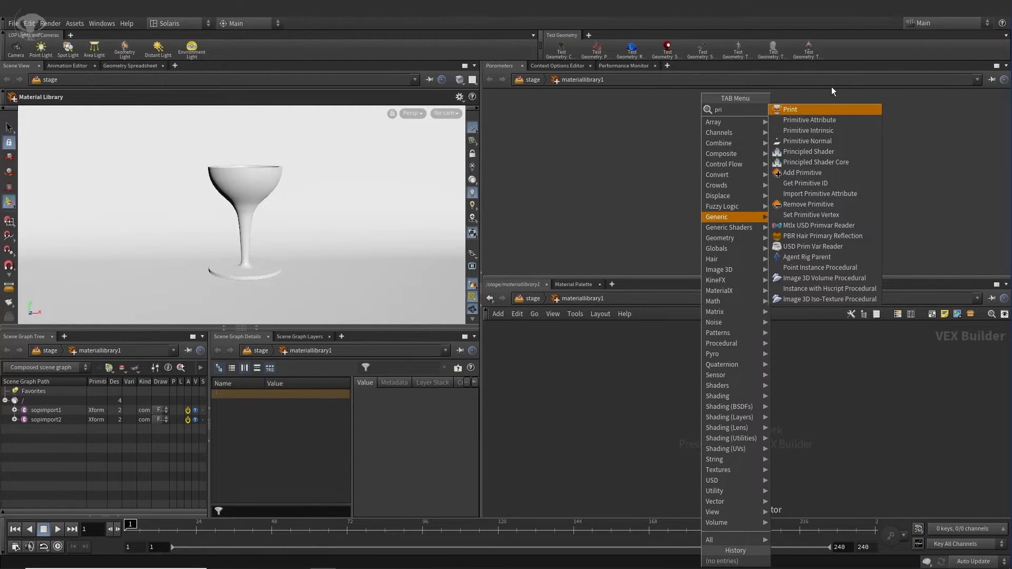
{"action": "left_click", "coordinate": [824, 153]}
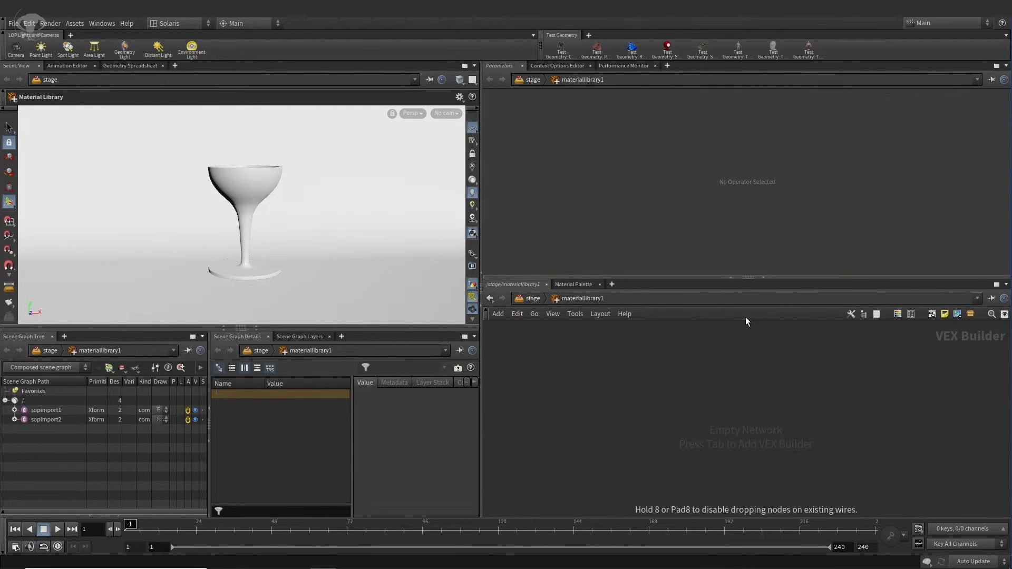
{"action": "left_click", "coordinate": [708, 386]}
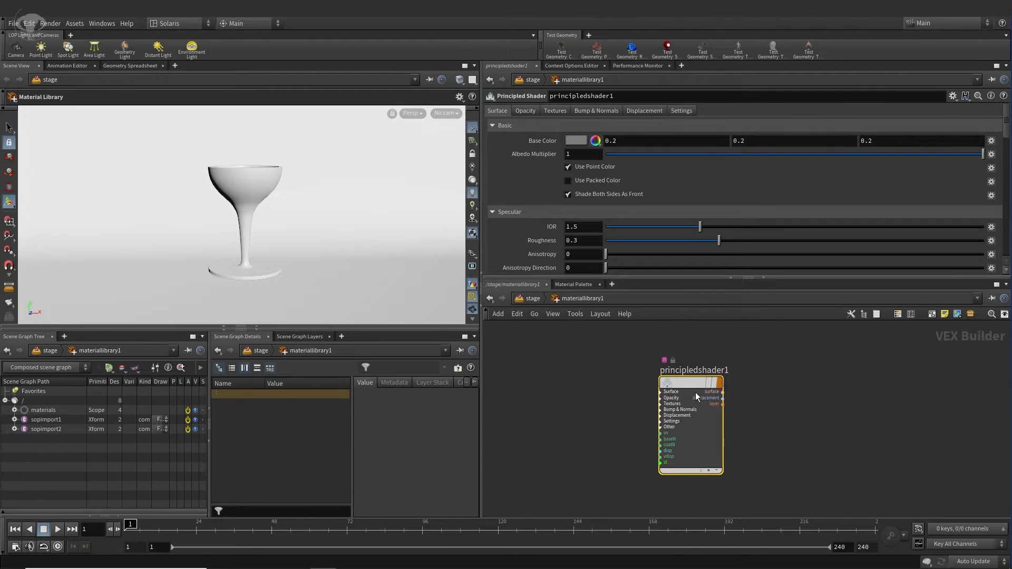
- Rename the new Principled Shader as glass
{"action": "double_click", "coordinate": [707, 380]}
{"action": "left_click_drag", "start_coordinate": [759, 386], "coordinate": [590, 376]}
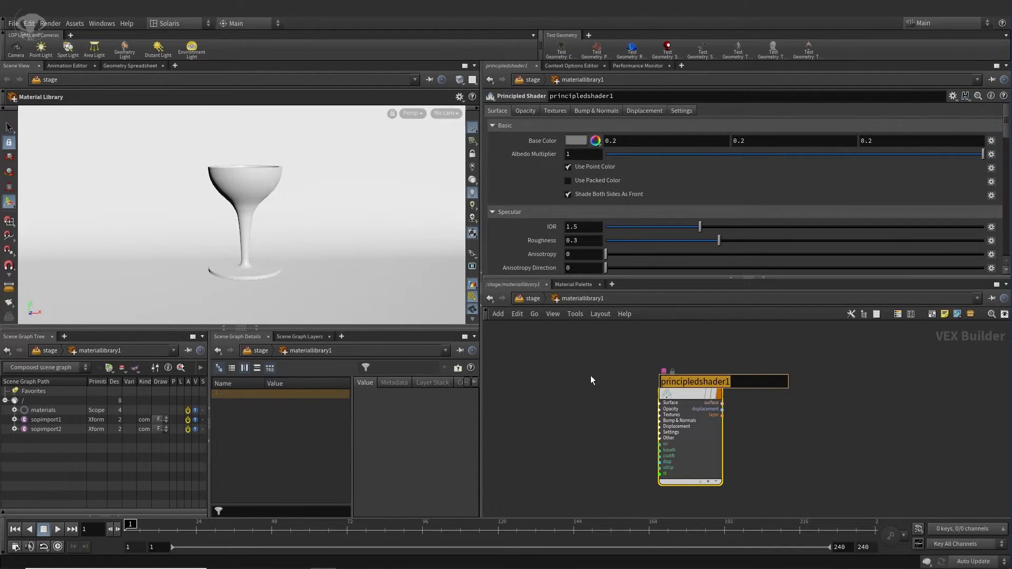
{"action": "type", "text": "glass"}
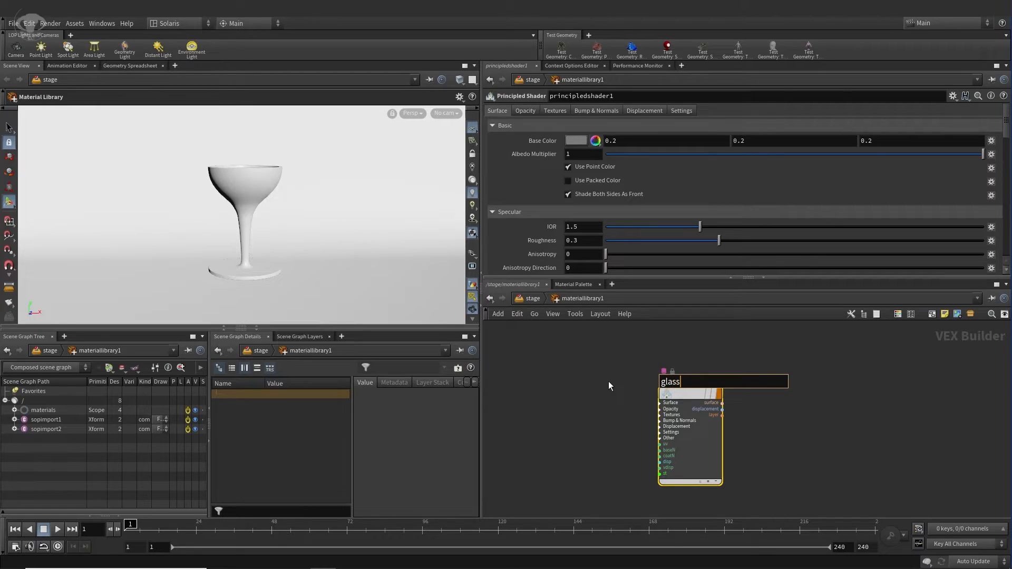
{"action": "key", "text": "Return"}
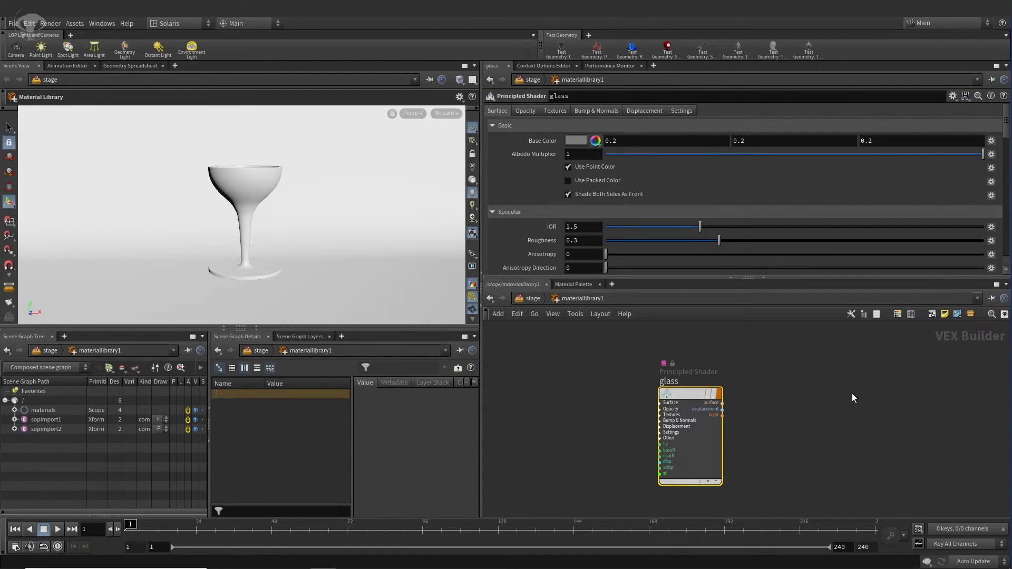
- Duplicate the glass shader beside the original and rename the copy as bg
{"action": "key", "text": "Tab"}
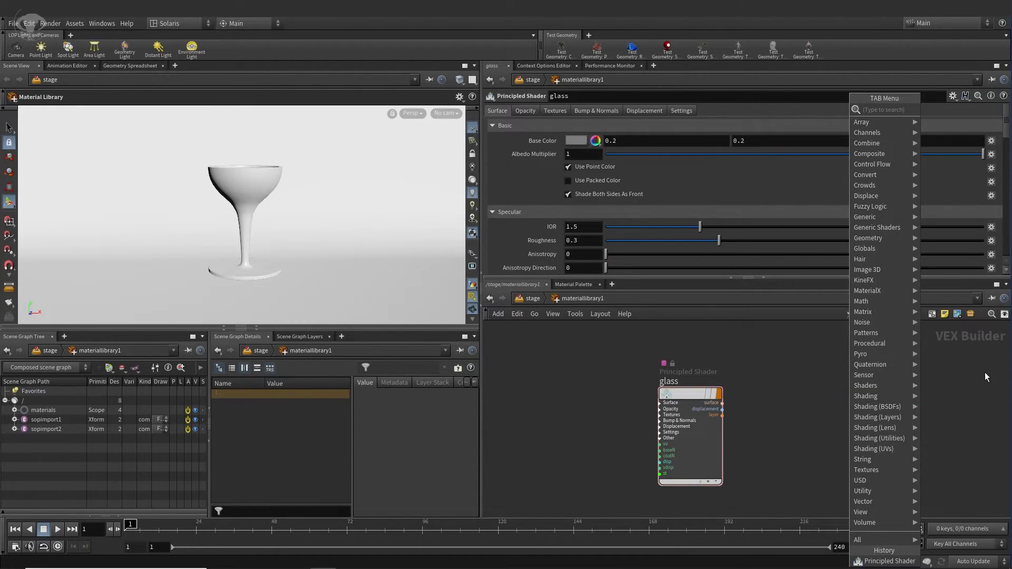
{"action": "left_click", "coordinate": [690, 395]}
{"action": "left_click_drag", "start_coordinate": [695, 397], "coordinate": [746, 378], "text": "alt"}
{"action": "left_click", "coordinate": [863, 381]}
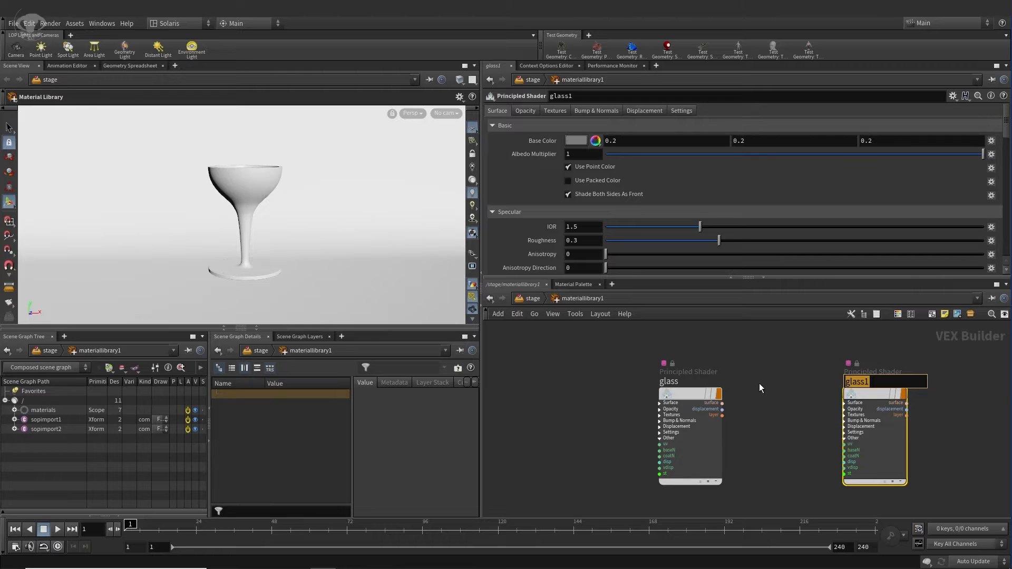
{"action": "type", "text": "bg"}
{"action": "key", "text": "Return"}
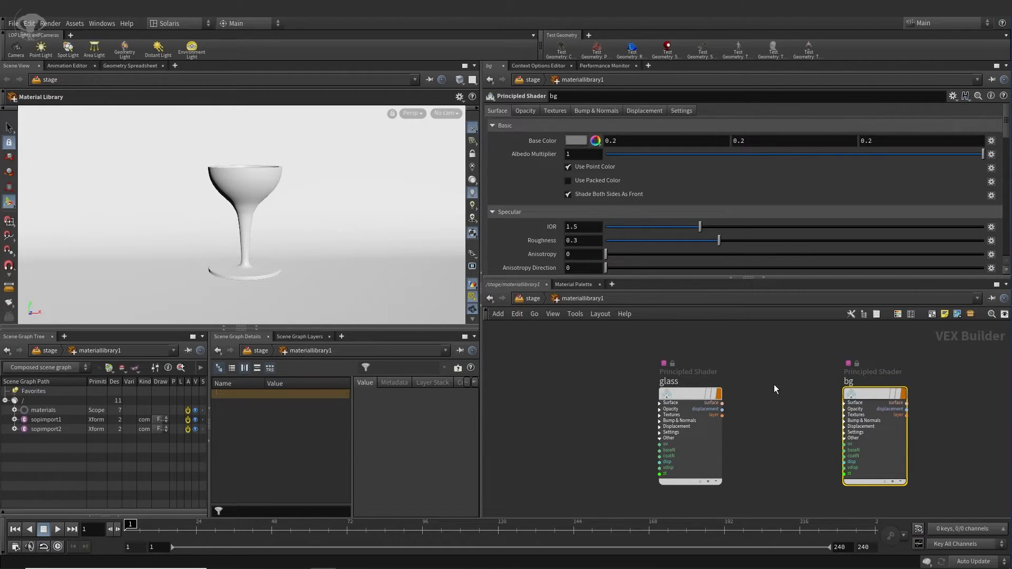
- Apply the Glass material preset to the glass shader and adjust its placement in the network
{"action": "left_click_drag", "start_coordinate": [678, 394], "coordinate": [681, 386]}
{"action": "left_click", "coordinate": [683, 385]}
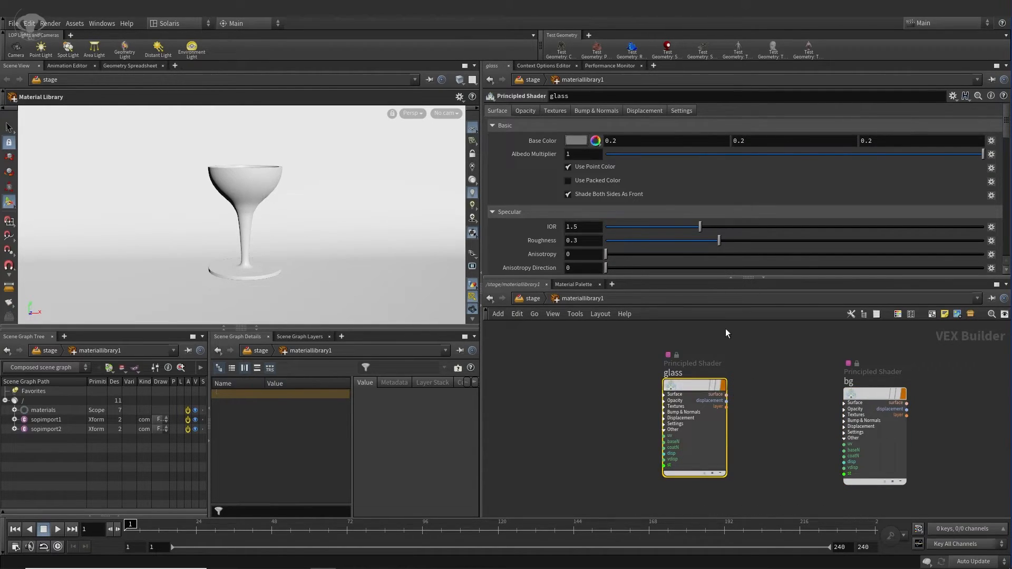
{"action": "left_click_drag", "start_coordinate": [689, 385], "coordinate": [689, 394]}
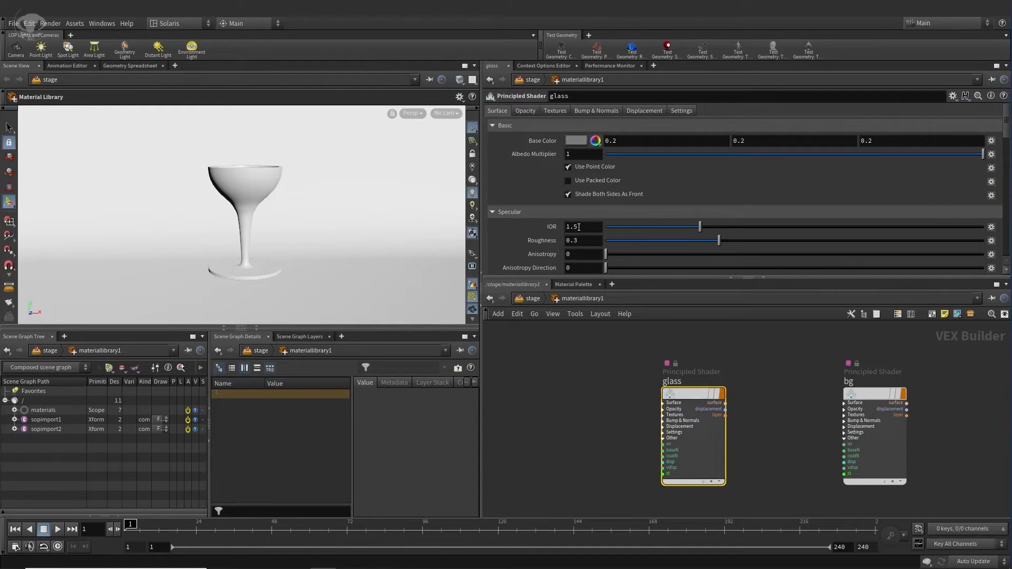
{"action": "left_click", "coordinate": [952, 97]}
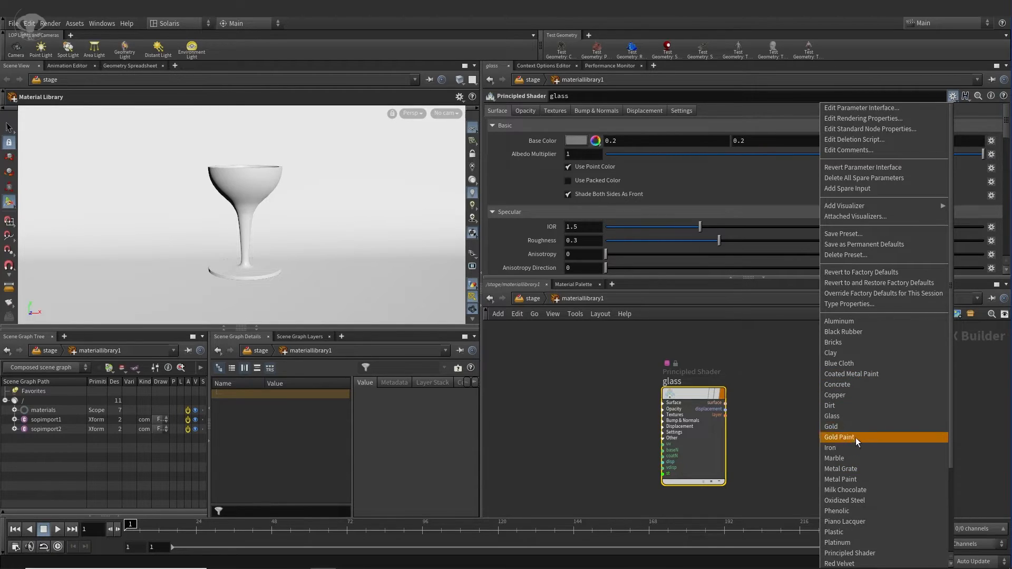
{"action": "left_click", "coordinate": [859, 416]}
{"action": "left_click_drag", "start_coordinate": [683, 397], "coordinate": [669, 397]}
- Apply the Clay material preset to the bg shader and place it nearer to the glass shader
{"action": "left_click", "coordinate": [874, 396]}
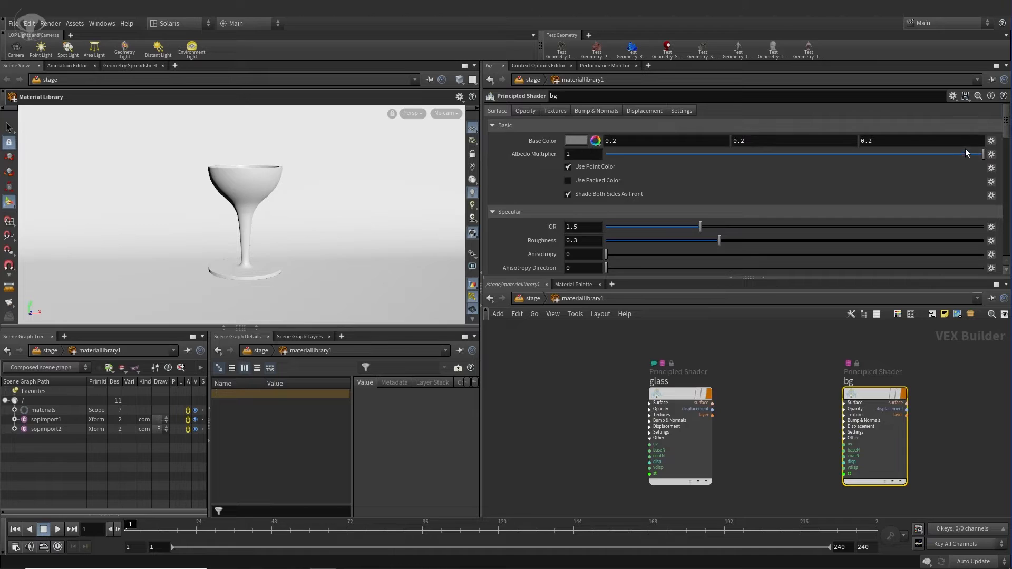
{"action": "left_click", "coordinate": [953, 96]}
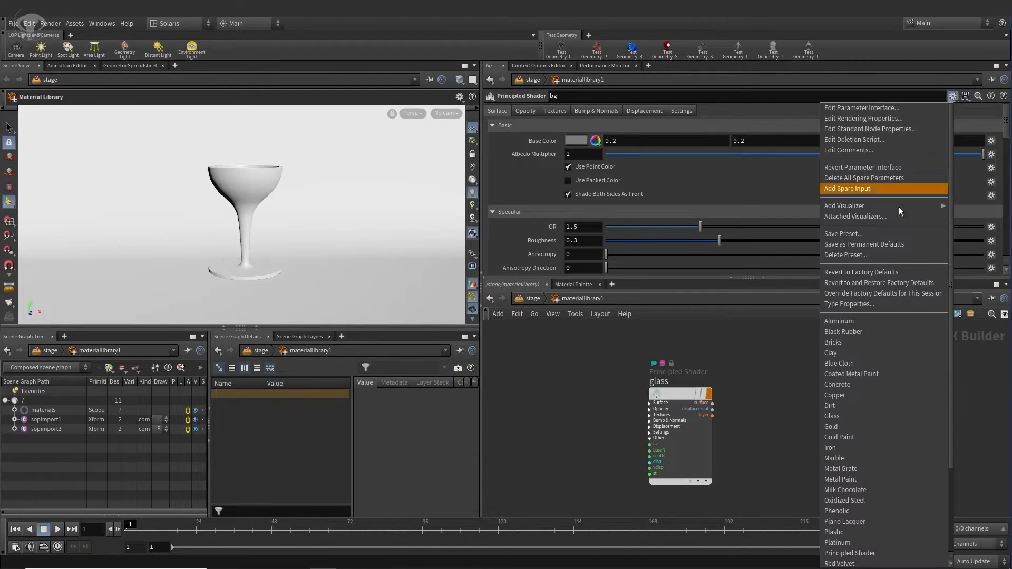
{"action": "left_click", "coordinate": [899, 353]}
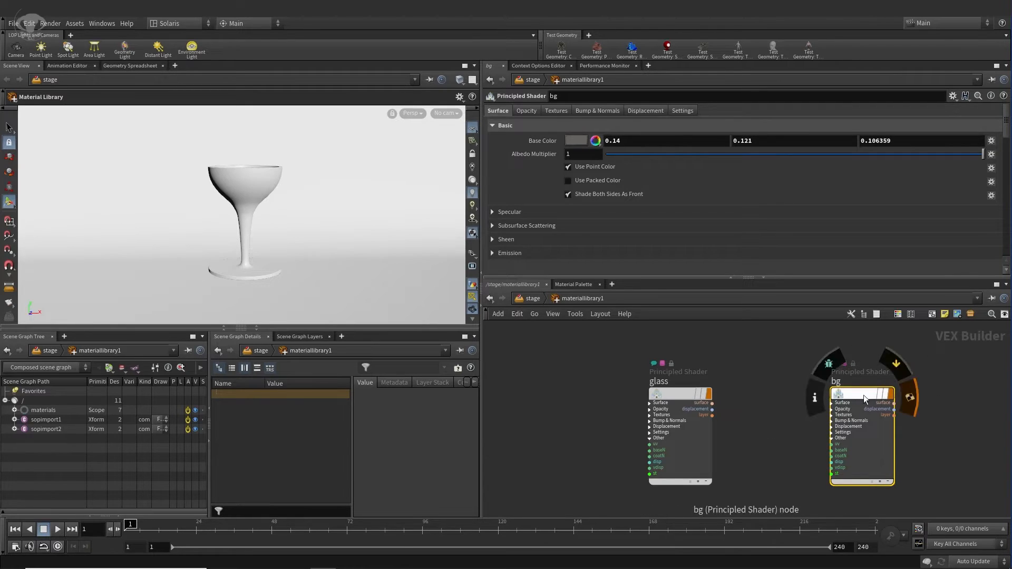
{"action": "left_click_drag", "start_coordinate": [864, 394], "coordinate": [834, 385]}
{"action": "left_click", "coordinate": [913, 417]}
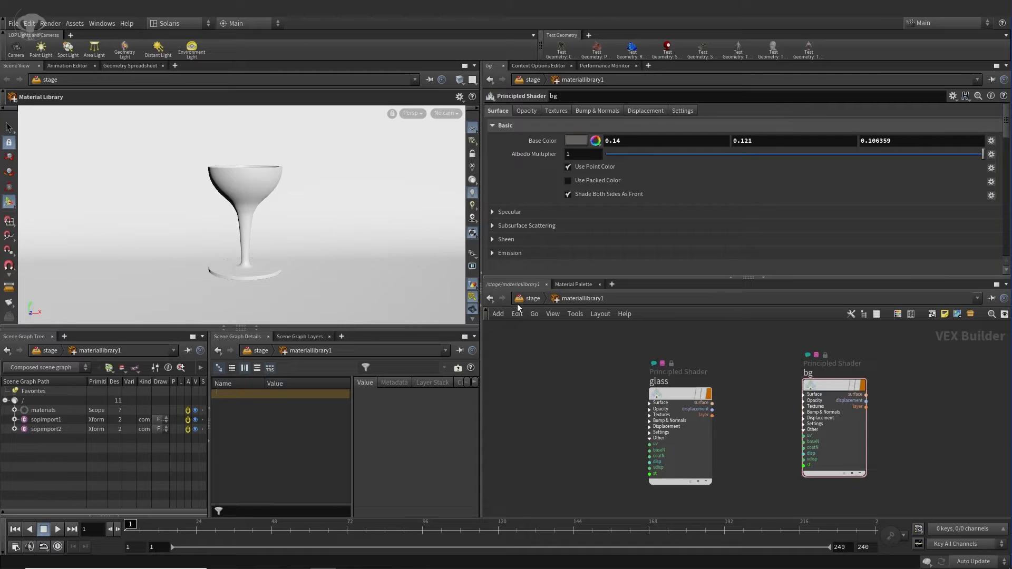
- Return to the stage network and add an Assign Material node below materiallibrary1
{"action": "left_click", "coordinate": [490, 298]}
{"action": "left_click_drag", "start_coordinate": [726, 429], "coordinate": [727, 433]}
{"action": "middle_click_drag", "start_coordinate": [845, 470], "coordinate": [843, 423]}
{"action": "left_click", "coordinate": [792, 451]}
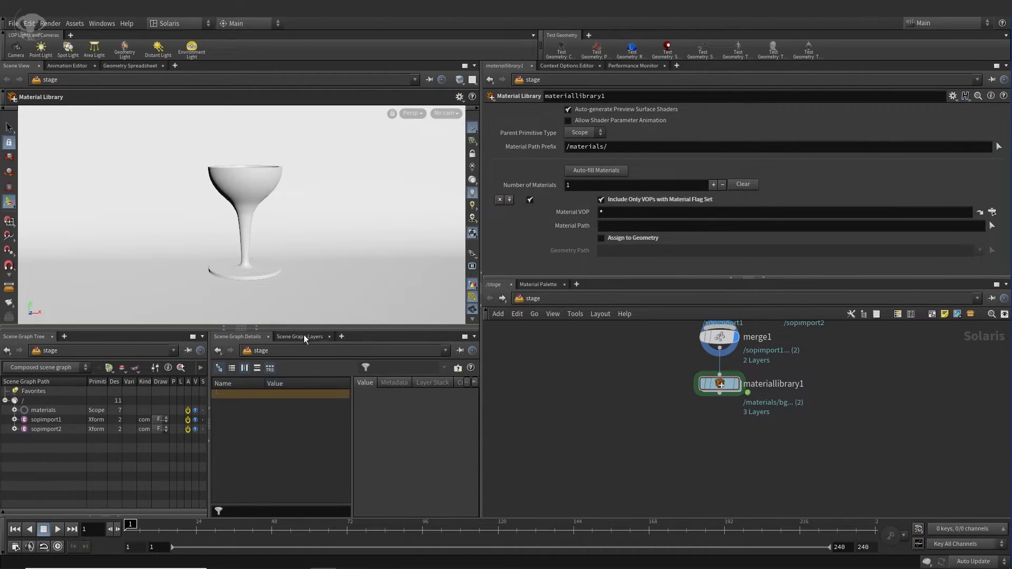
{"action": "key", "text": "Tab"}
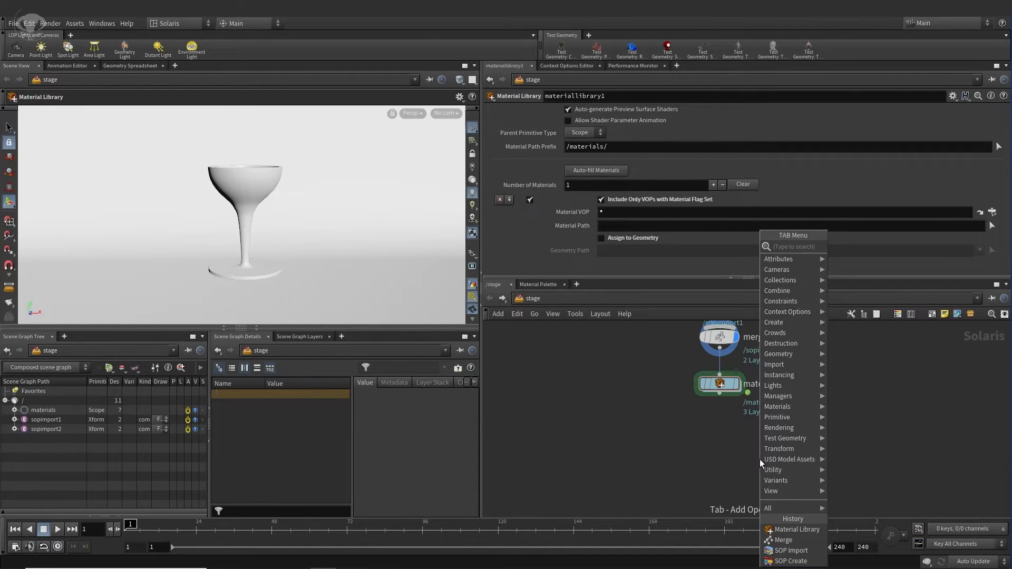
{"action": "type", "text": "ass"}
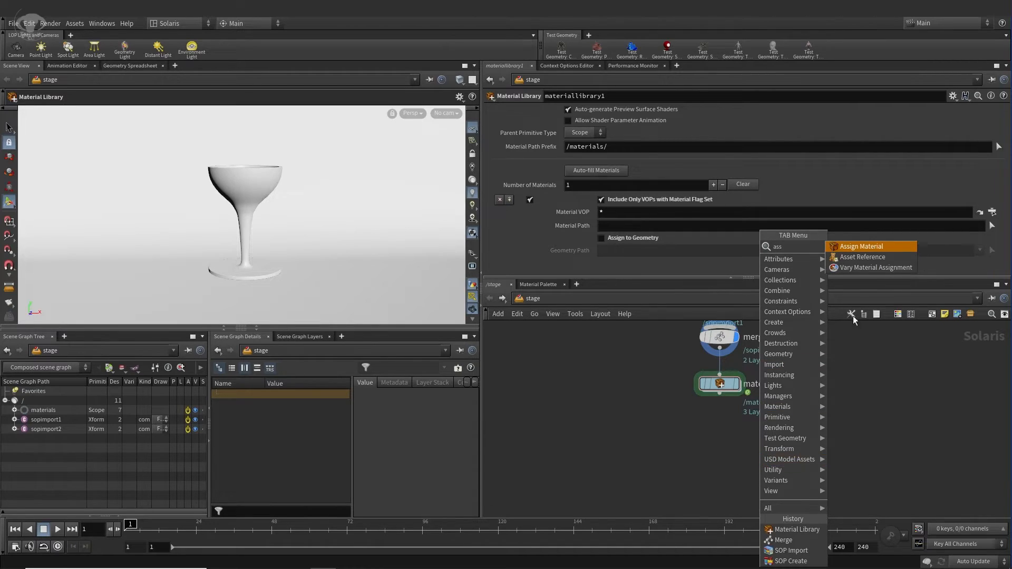
{"action": "left_click", "coordinate": [860, 247]}
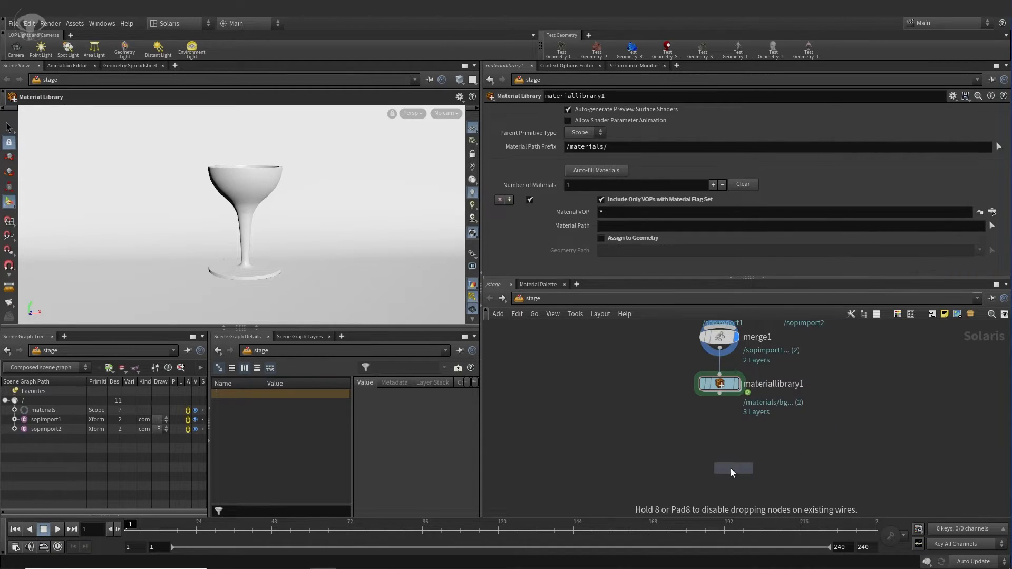
{"action": "left_click", "coordinate": [714, 447]}
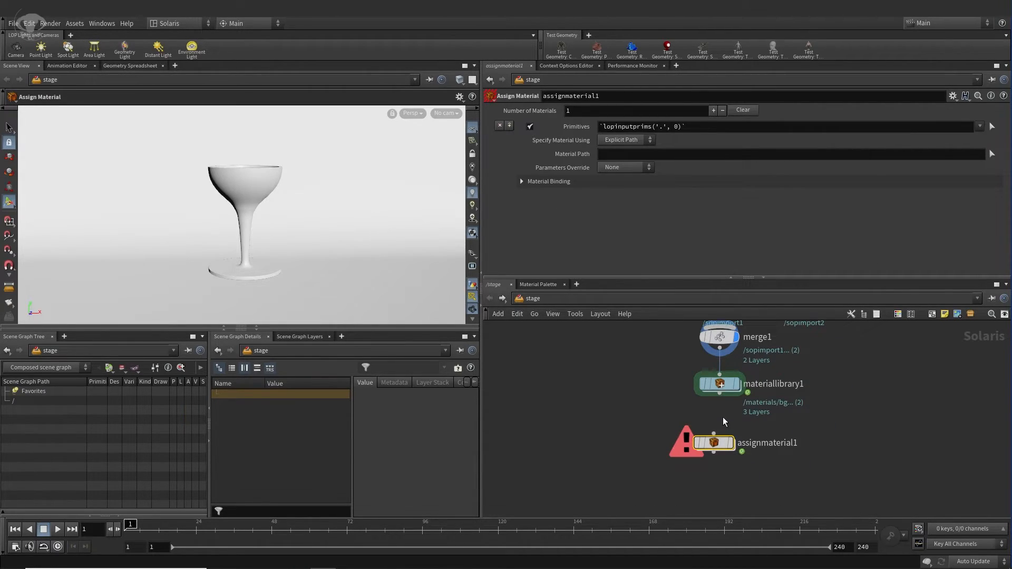
- Wire materiallibrary1 into assignmaterial1, and expand both imported primitives in a widened scene graph tree
{"action": "left_click_drag", "start_coordinate": [719, 393], "coordinate": [726, 439]}
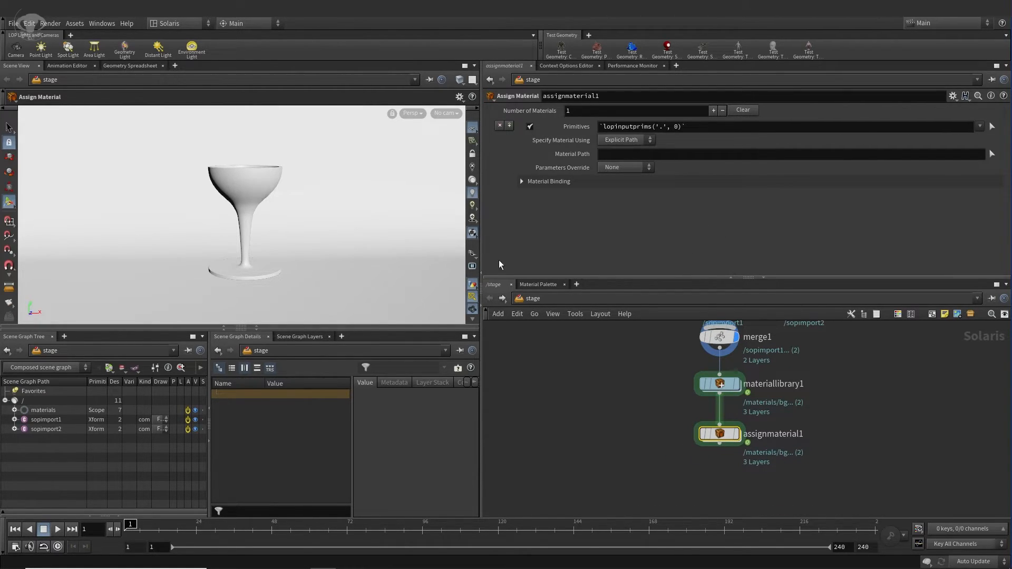
{"action": "left_click_drag", "start_coordinate": [352, 438], "coordinate": [407, 440]}
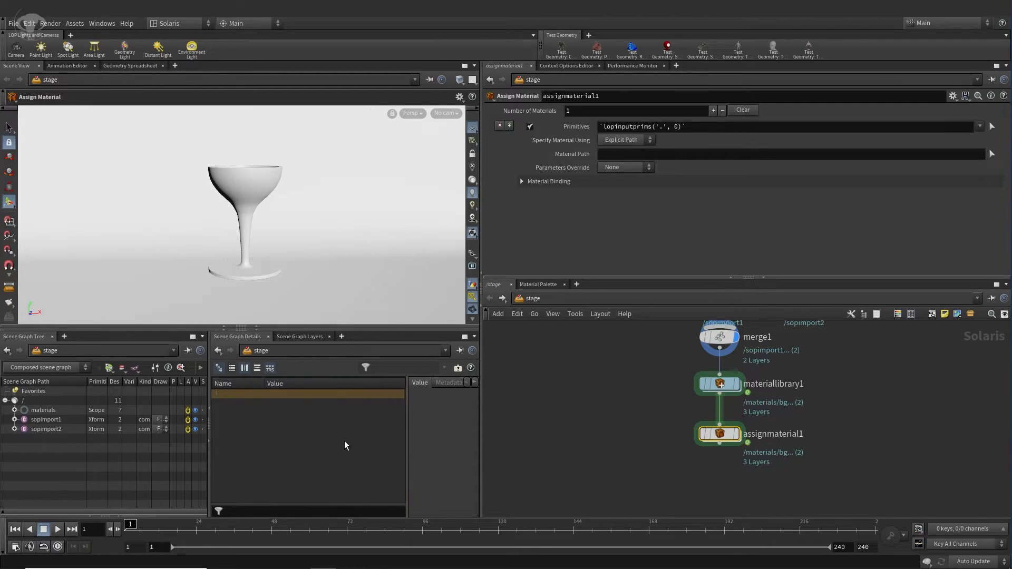
{"action": "left_click_drag", "start_coordinate": [211, 437], "coordinate": [292, 438]}
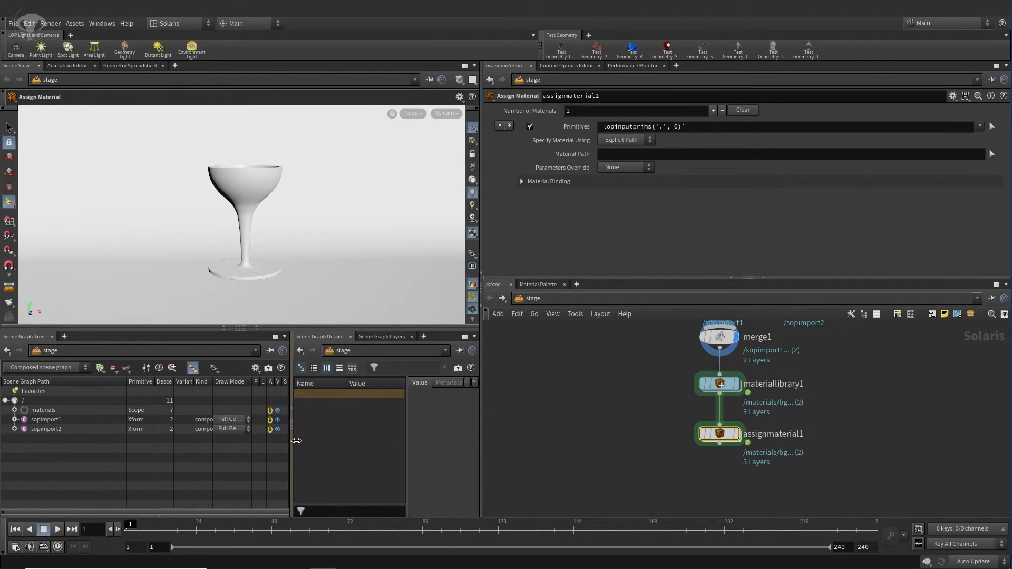
{"action": "left_click", "coordinate": [15, 420]}
{"action": "left_click", "coordinate": [14, 439]}
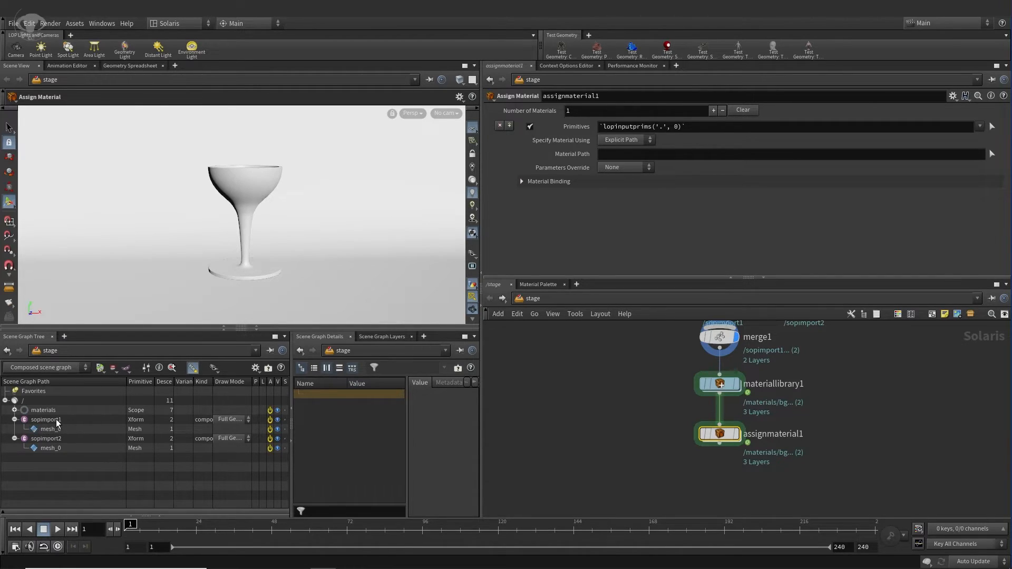
- Rename the sopimport1 node that brings in the background to bg_import1
{"action": "middle_click_drag", "start_coordinate": [882, 383], "coordinate": [879, 461]}
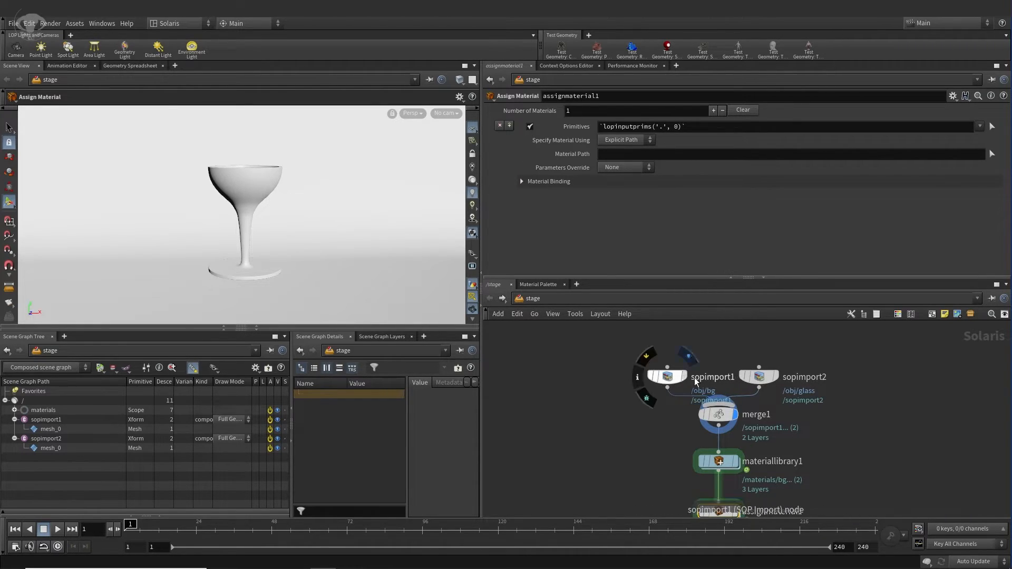
{"action": "double_click", "coordinate": [711, 377]}
{"action": "left_click", "coordinate": [752, 379]}
{"action": "left_click_drag", "start_coordinate": [749, 379], "coordinate": [710, 377]}
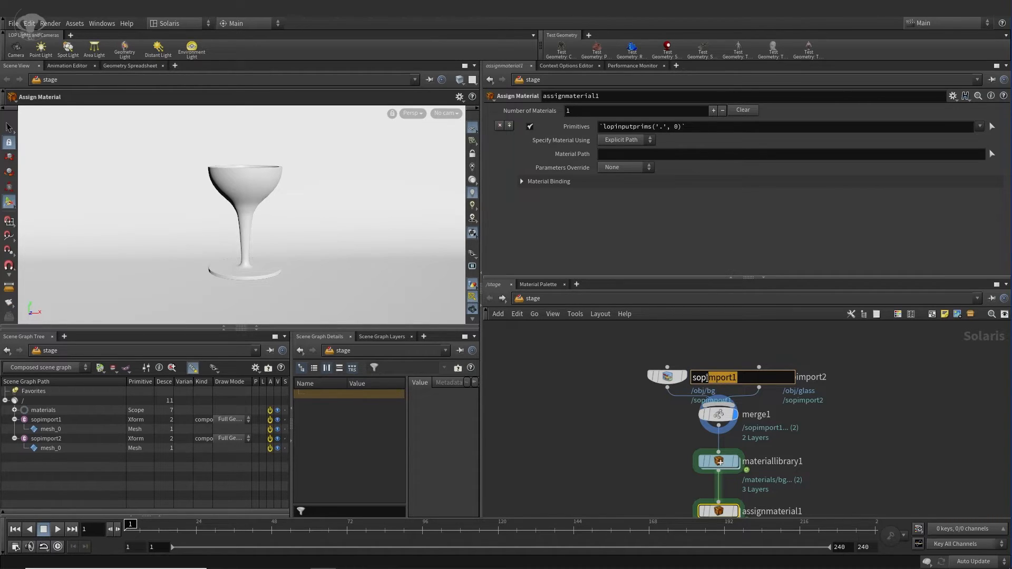
{"action": "left_click_drag", "start_coordinate": [706, 378], "coordinate": [693, 377]}
{"action": "type", "text": "bg_"}
{"action": "key", "text": "Return"}
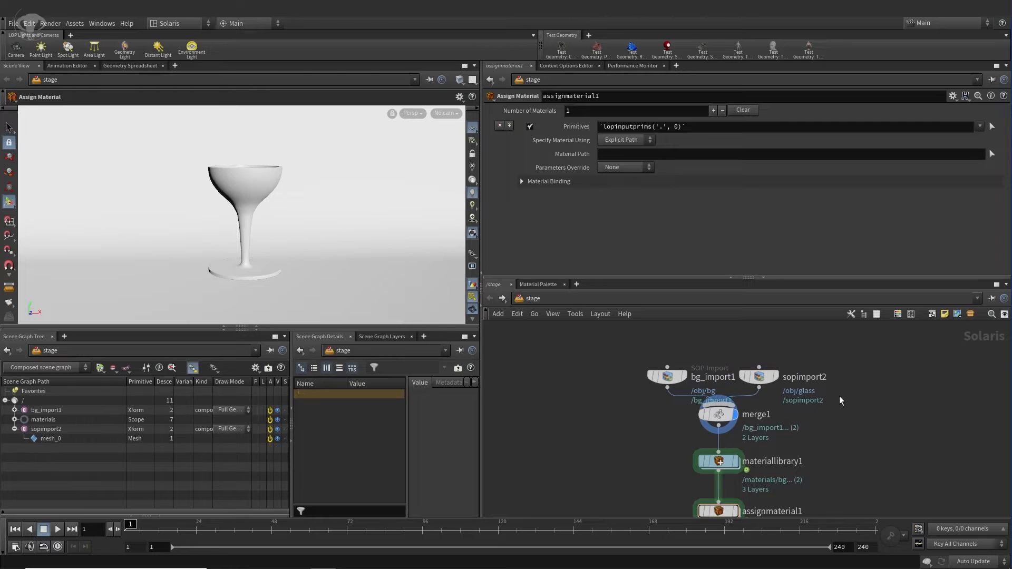
- Rename the sopimport2 node that brings in the glass to glass_import2
{"action": "double_click", "coordinate": [801, 378]}
{"action": "left_click_drag", "start_coordinate": [793, 378], "coordinate": [785, 378]}
{"action": "type", "text": "glas"}
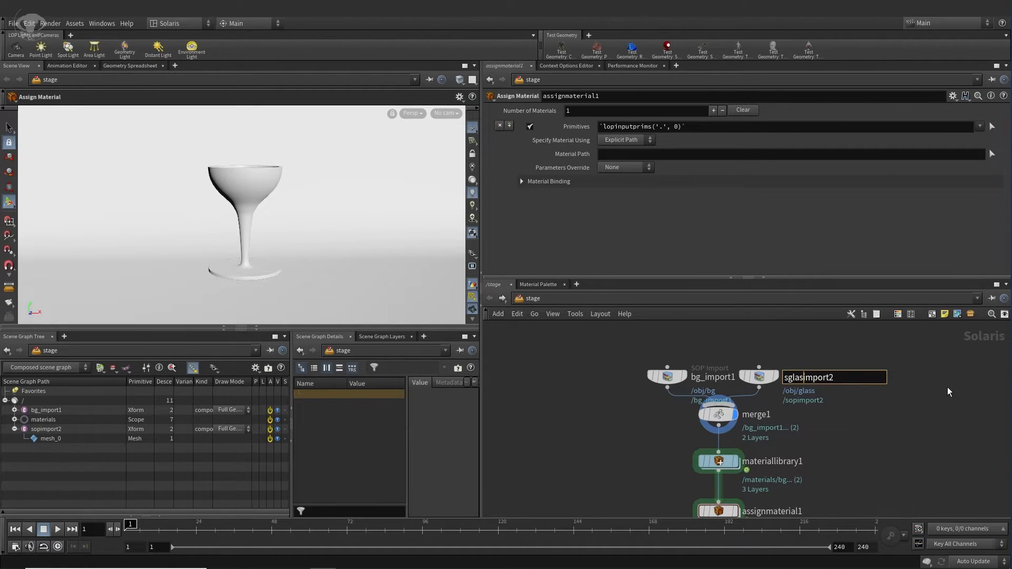
{"action": "key", "text": "BackSpace"}
{"action": "key", "text": "BackSpace"}
{"action": "key", "text": "BackSpace"}
{"action": "key", "text": "BackSpace"}
{"action": "type", "text": "glass_"}
{"action": "key", "text": "Return"}
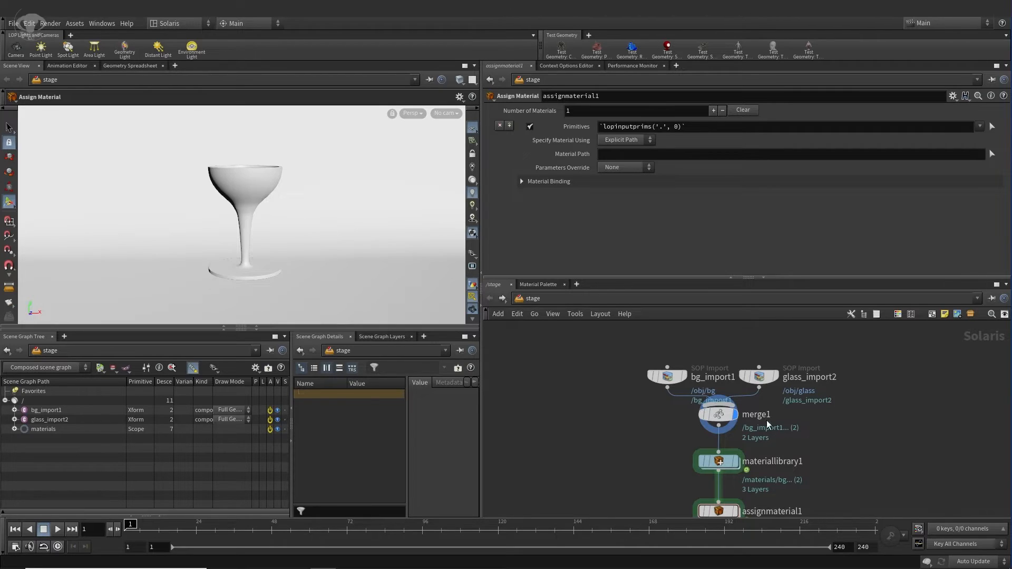
- Expand both renamed imports in the scene graph and set the first material assignment's primitives to /glass_import2/mesh_0
{"action": "left_click", "coordinate": [15, 420]}
{"action": "left_click", "coordinate": [15, 410]}
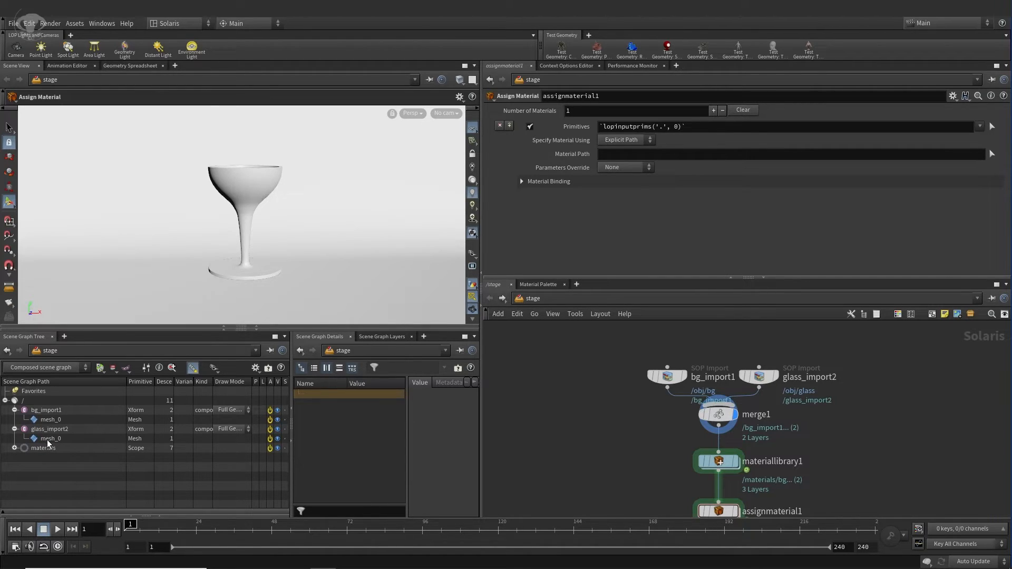
{"action": "left_click_drag", "start_coordinate": [47, 441], "coordinate": [640, 129]}
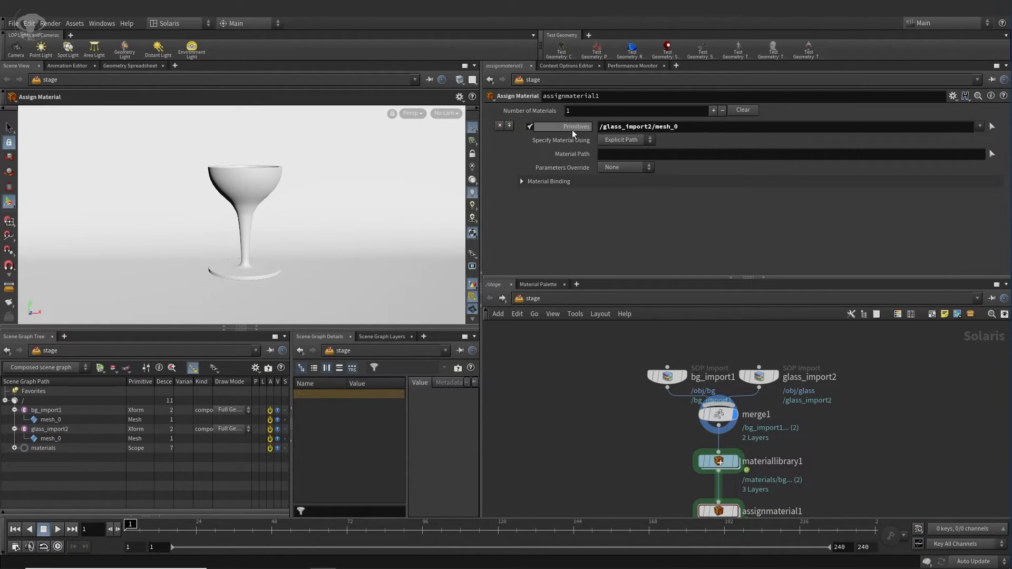
- Set the material path for the glass mesh to /materials/glass
{"action": "left_click", "coordinate": [992, 155]}
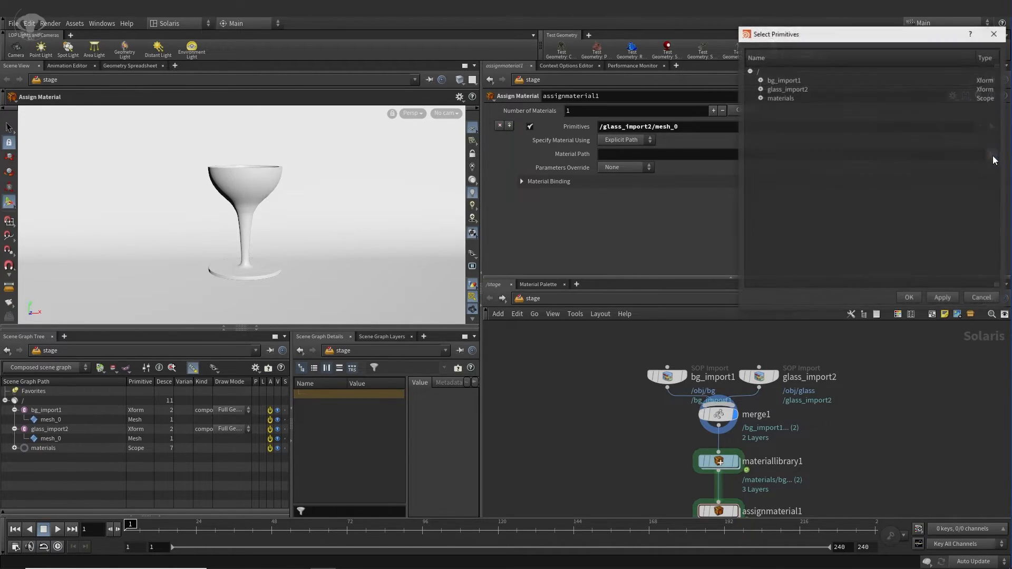
{"action": "left_click", "coordinate": [761, 89]}
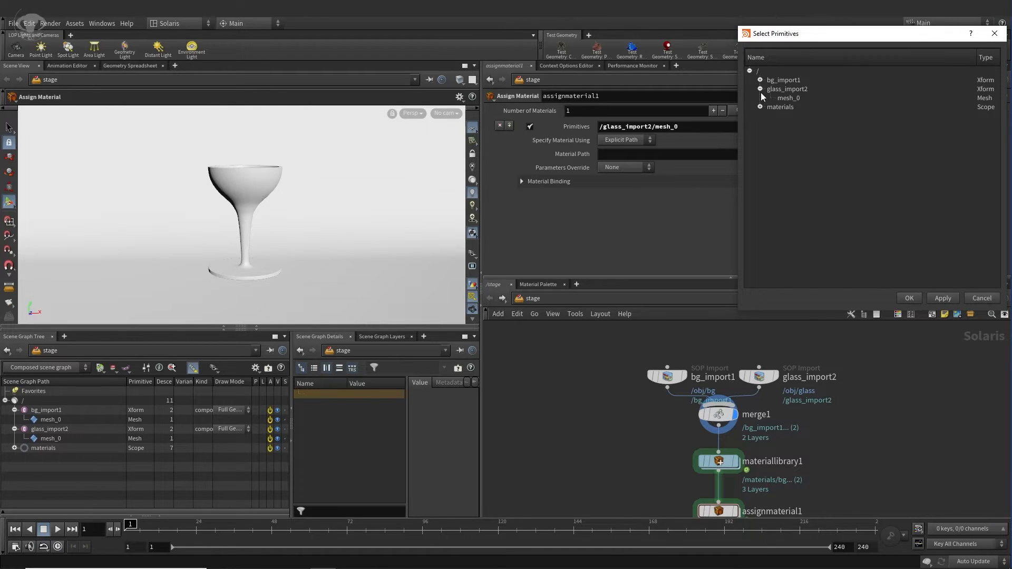
{"action": "left_click", "coordinate": [760, 89]}
{"action": "left_click", "coordinate": [760, 98]}
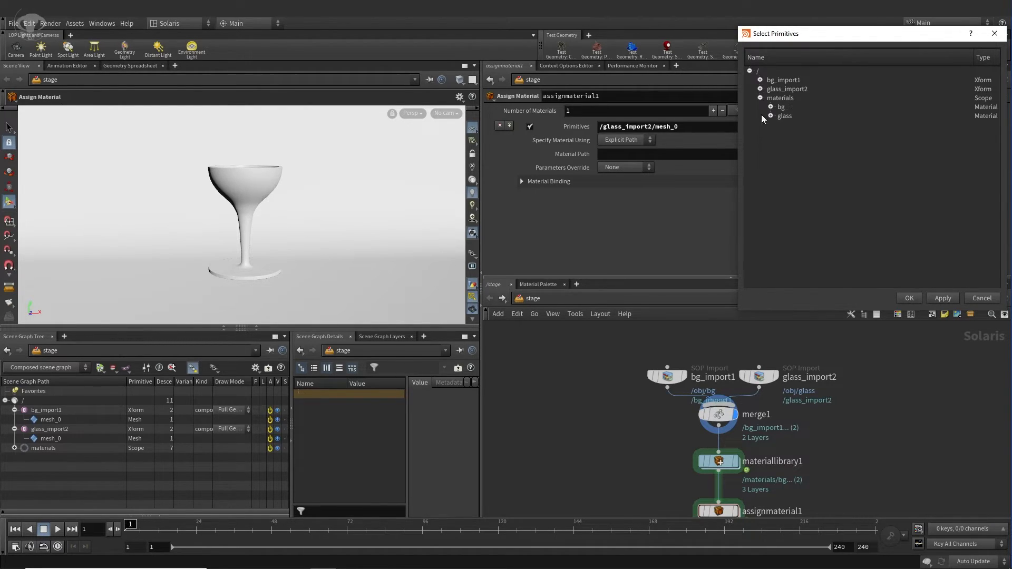
{"action": "left_click", "coordinate": [788, 125]}
{"action": "left_click", "coordinate": [771, 116]}
{"action": "double_click", "coordinate": [789, 116]}
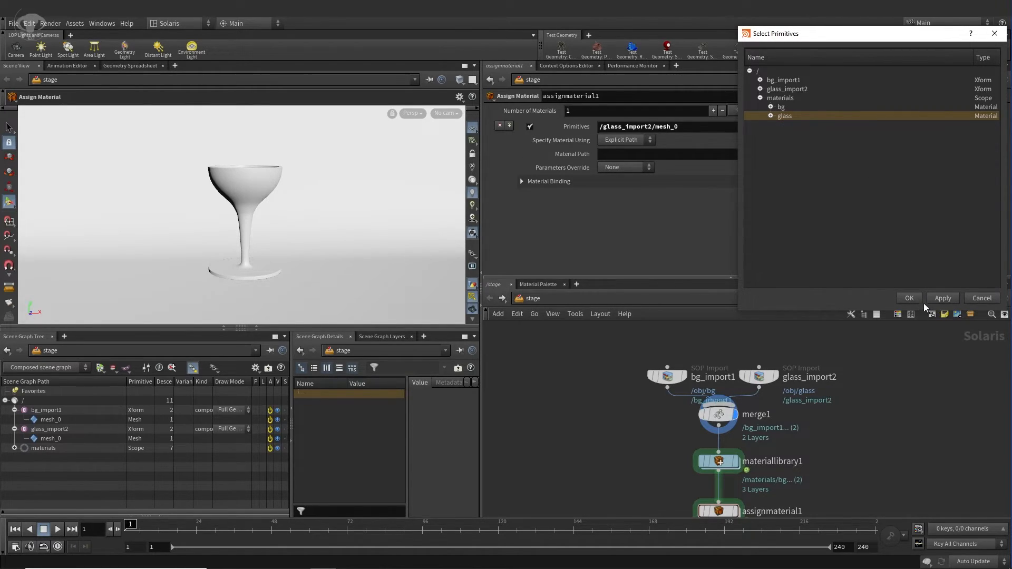
{"action": "left_click", "coordinate": [911, 298]}
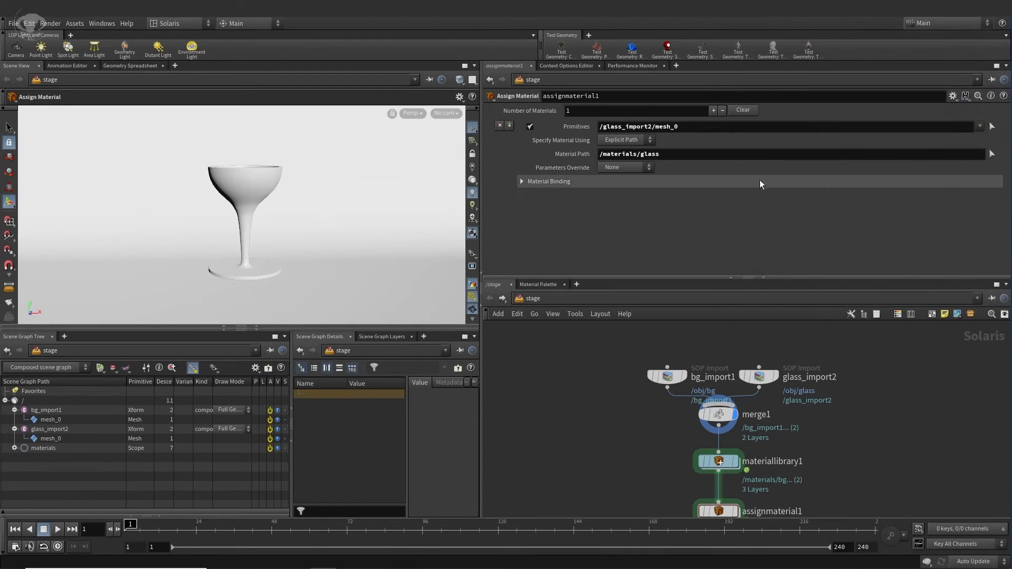
- Add a second material entry to assignmaterial1 that assigns /materials/bg to /bg_import1/mesh_0
{"action": "middle_click_drag", "start_coordinate": [899, 447], "coordinate": [900, 400]}
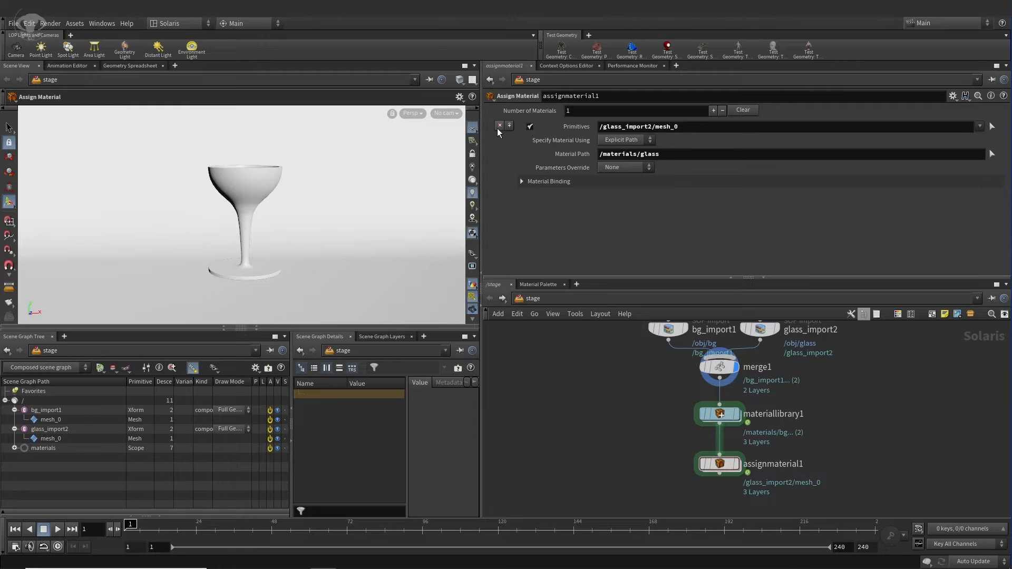
{"action": "left_click", "coordinate": [713, 111]}
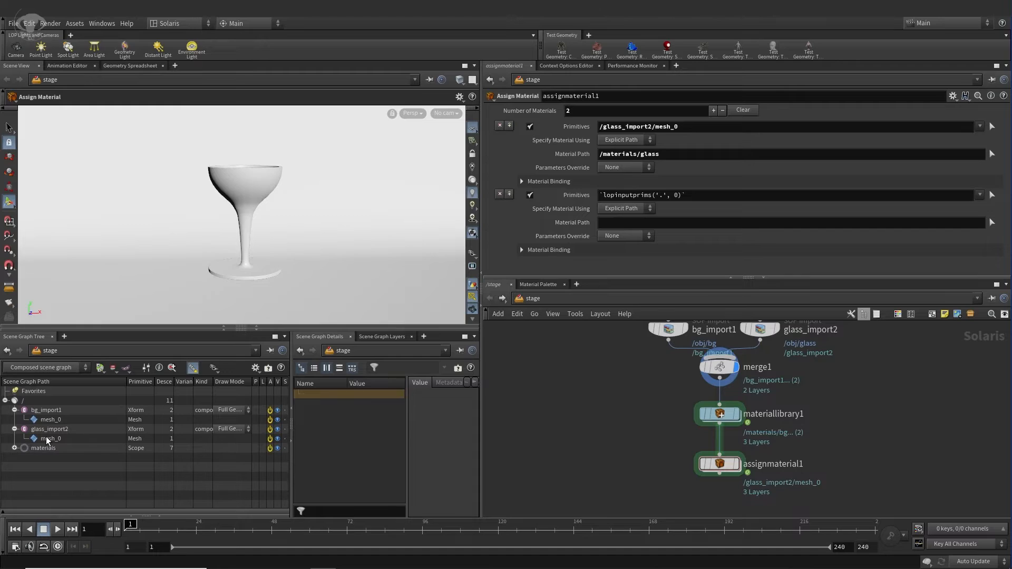
{"action": "left_click_drag", "start_coordinate": [47, 421], "coordinate": [628, 195]}
{"action": "left_click", "coordinate": [992, 223]}
{"action": "left_click", "coordinate": [761, 165]}
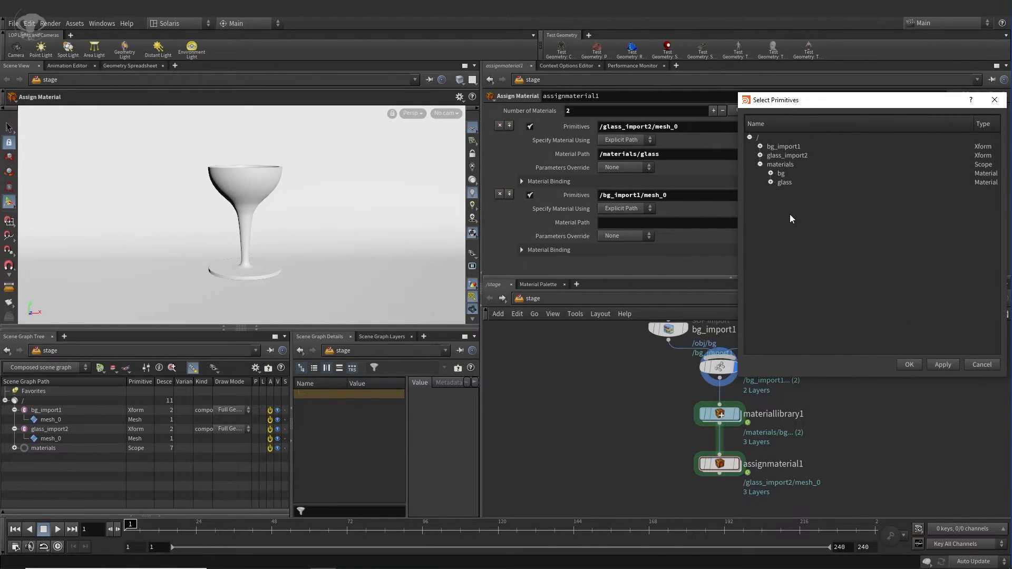
{"action": "left_click", "coordinate": [782, 173]}
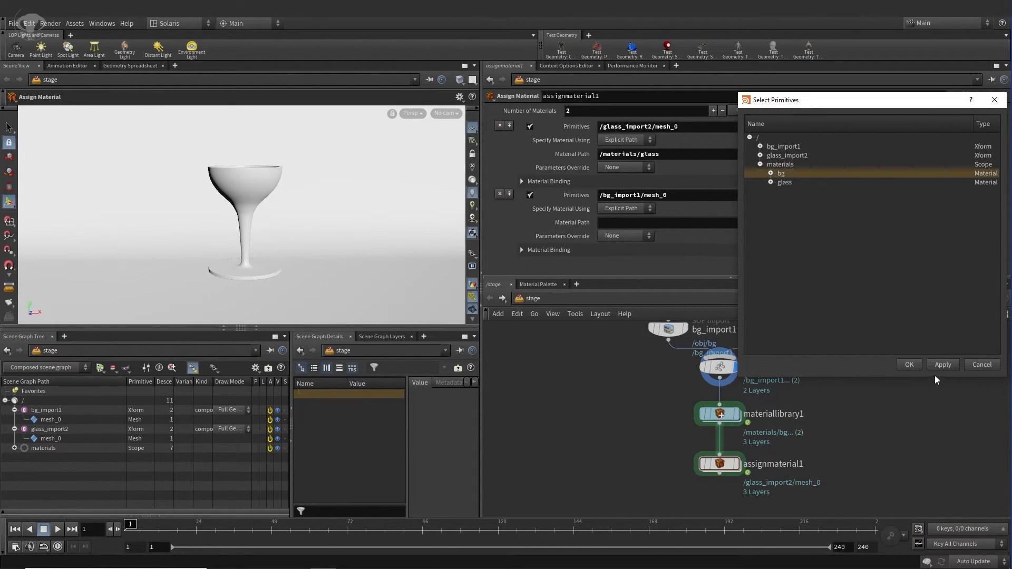
{"action": "left_click", "coordinate": [909, 365]}
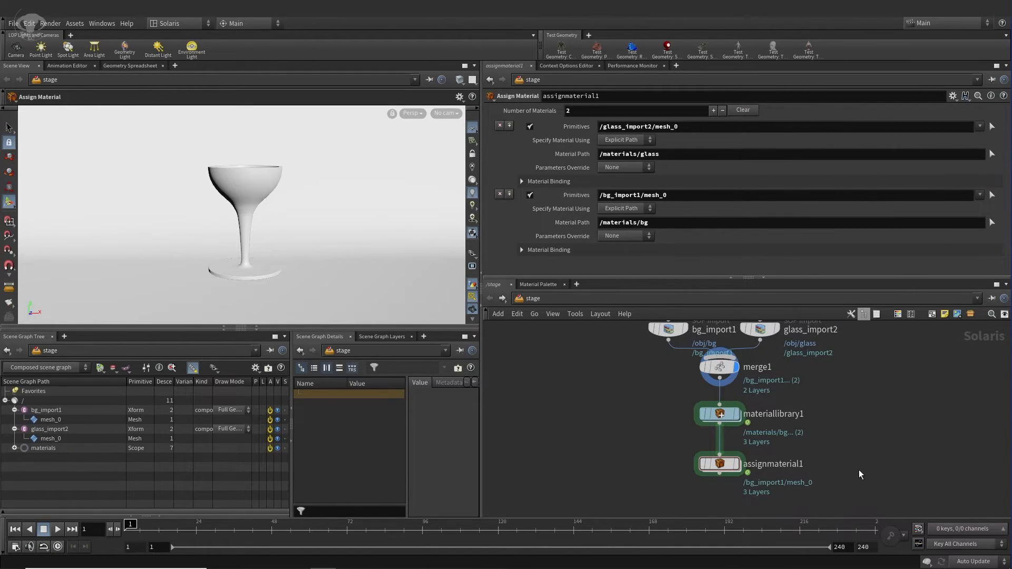
- Add a Dome Light node below assignmaterial1 and wire it to that node's output
{"action": "middle_click_drag", "start_coordinate": [840, 469], "coordinate": [843, 401]}
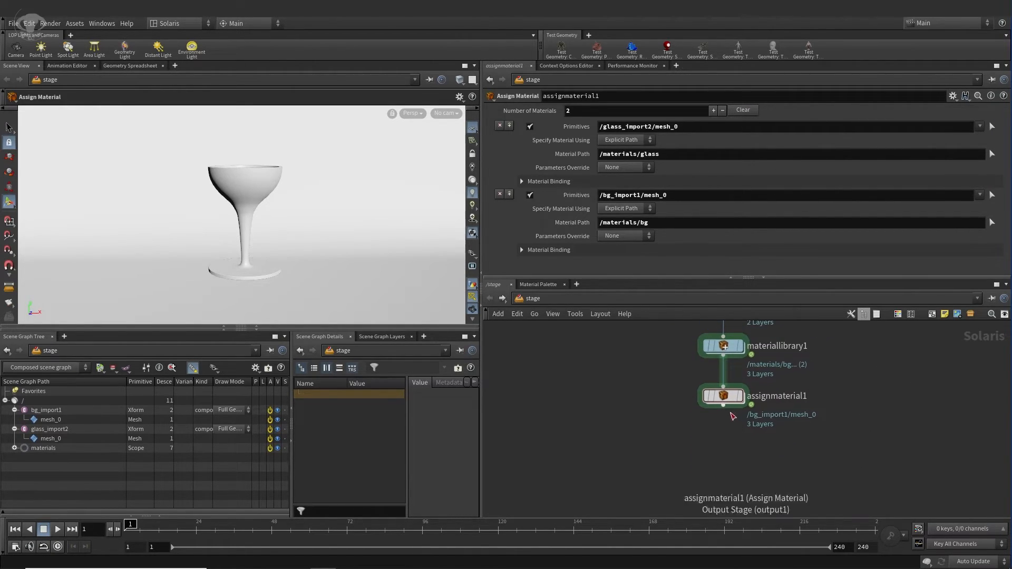
{"action": "middle_click_drag", "start_coordinate": [746, 472], "coordinate": [741, 515]}
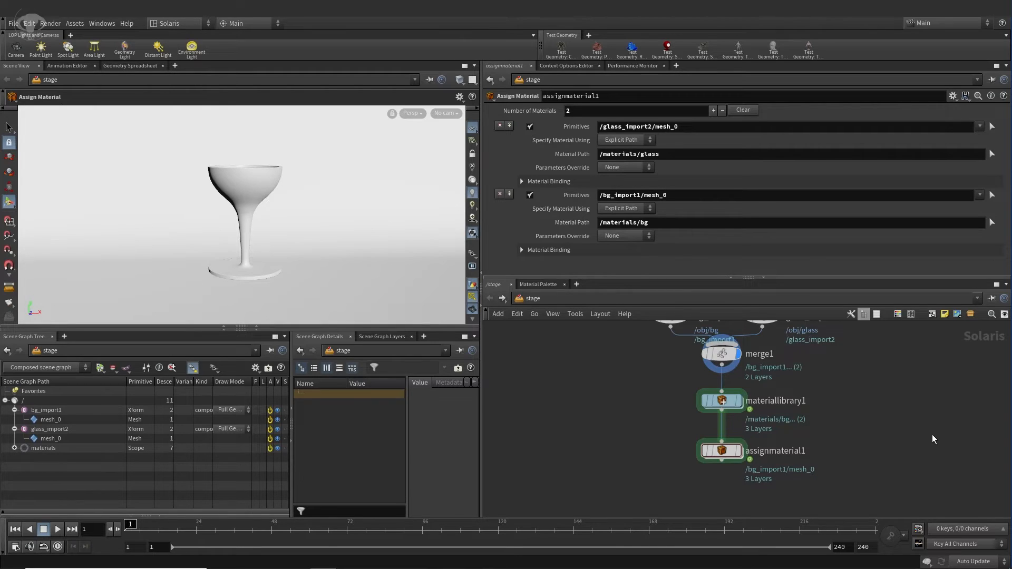
{"action": "middle_click_drag", "start_coordinate": [905, 430], "coordinate": [882, 373]}
{"action": "key", "text": "Tab"}
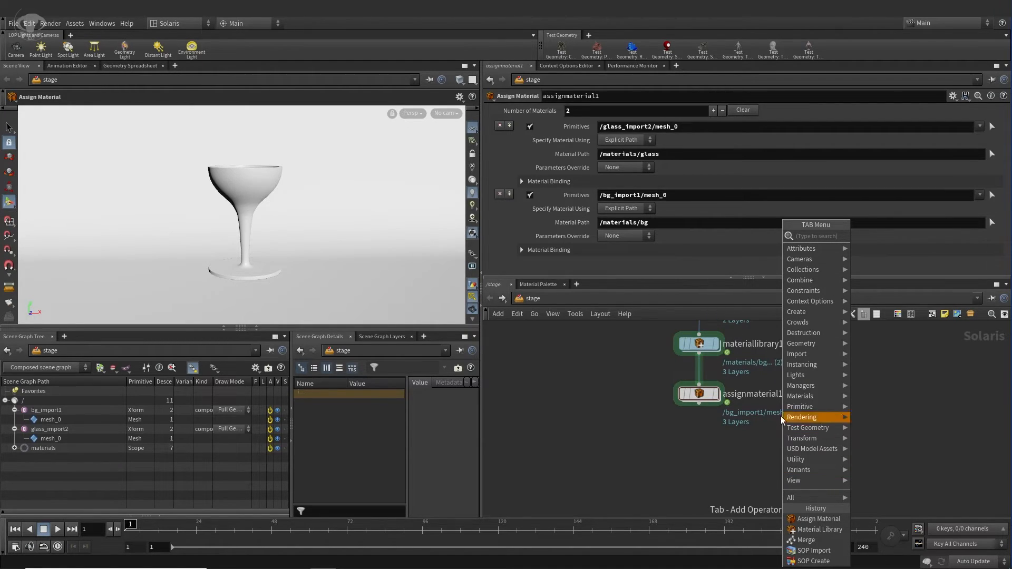
{"action": "mouse_move", "coordinate": [801, 375]}
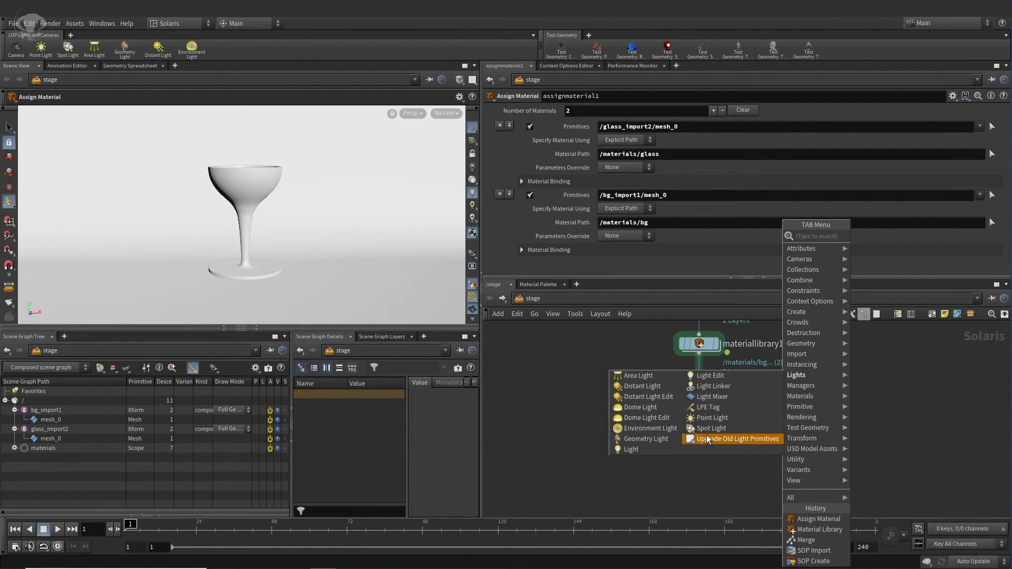
{"action": "left_click", "coordinate": [650, 428]}
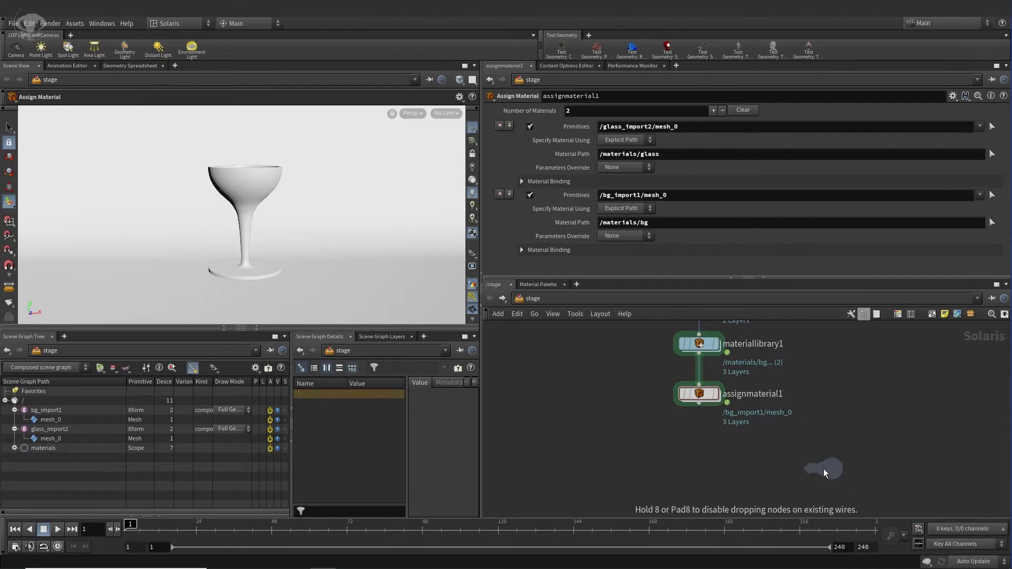
{"action": "left_click", "coordinate": [705, 448]}
{"action": "left_click_drag", "start_coordinate": [717, 442], "coordinate": [705, 450]}
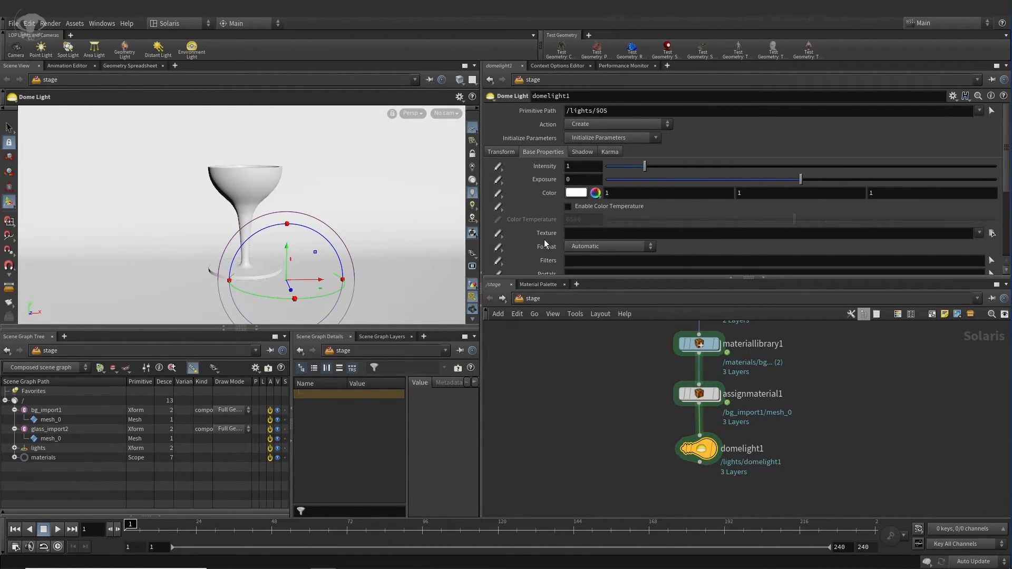
- Load kitchen_probe.hdr from the L:/HDRI folder as the dome light's texture
{"action": "left_click", "coordinate": [992, 234]}
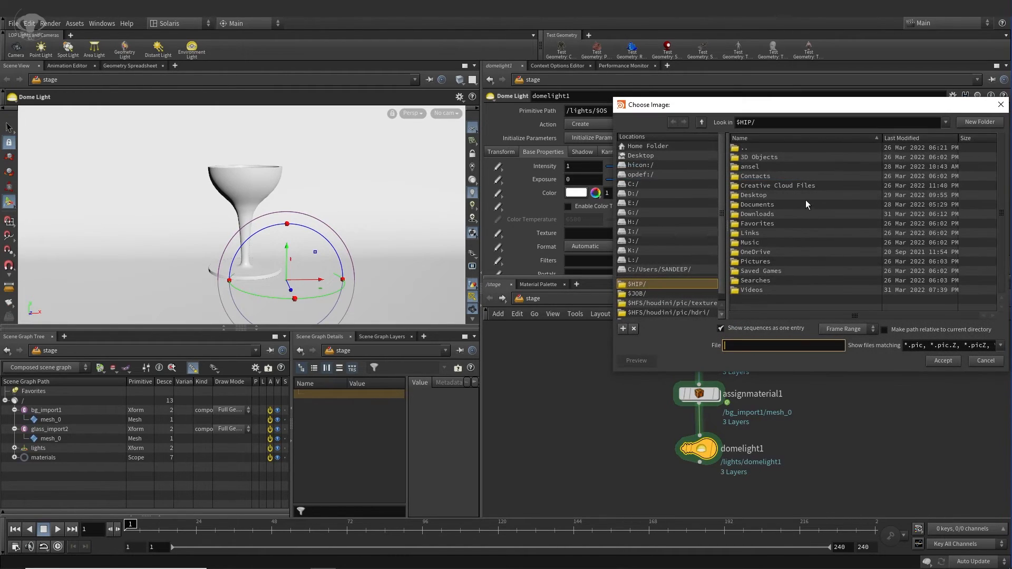
{"action": "left_click_drag", "start_coordinate": [720, 228], "coordinate": [721, 249]}
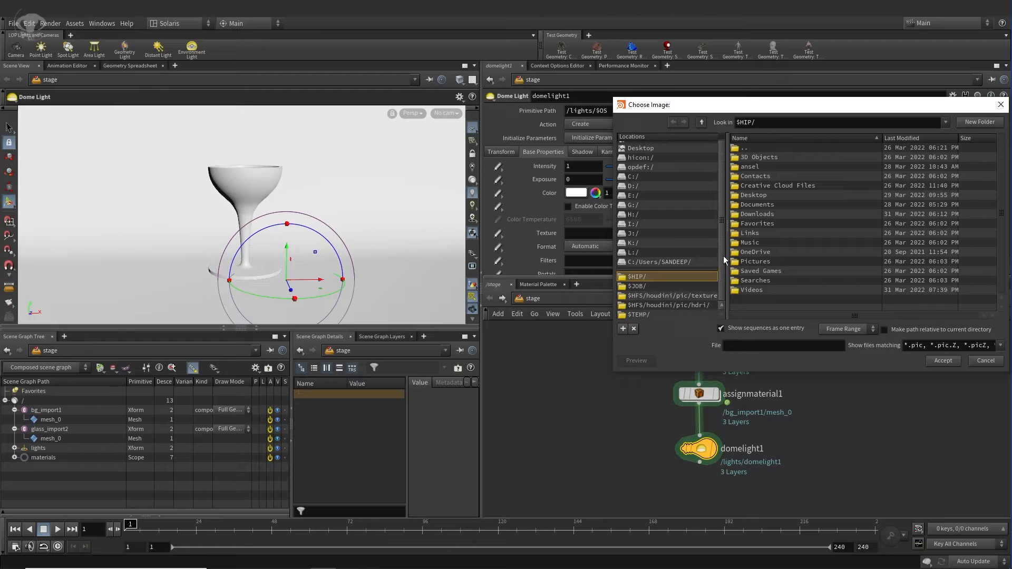
{"action": "left_click", "coordinate": [622, 251]}
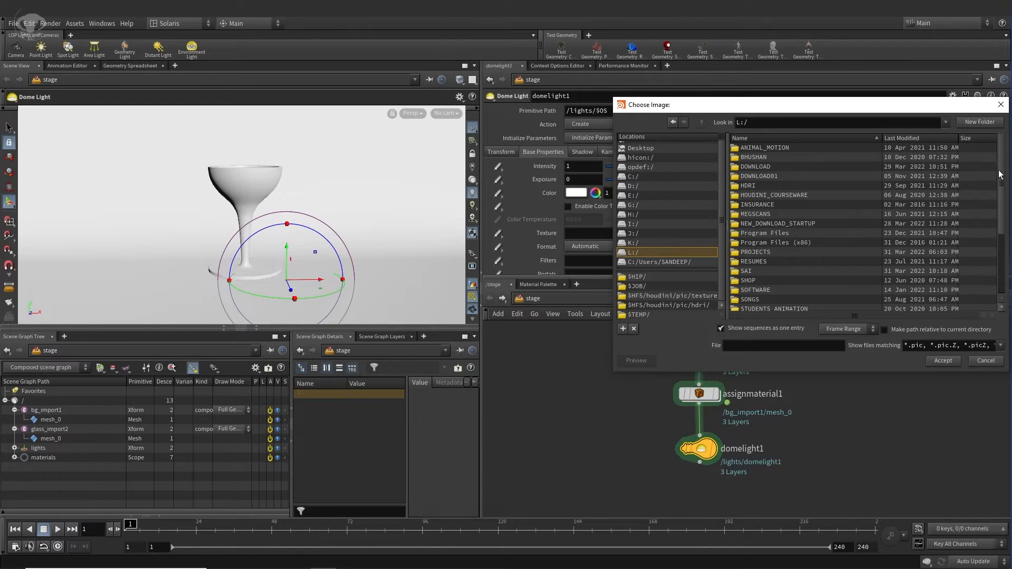
{"action": "mouse_move", "coordinate": [1001, 175]}
{"action": "left_mouse_down"}
{"action": "mouse_move", "coordinate": [1002, 247]}
{"action": "mouse_move", "coordinate": [1001, 171]}
{"action": "left_mouse_up"}
{"action": "double_click", "coordinate": [765, 186]}
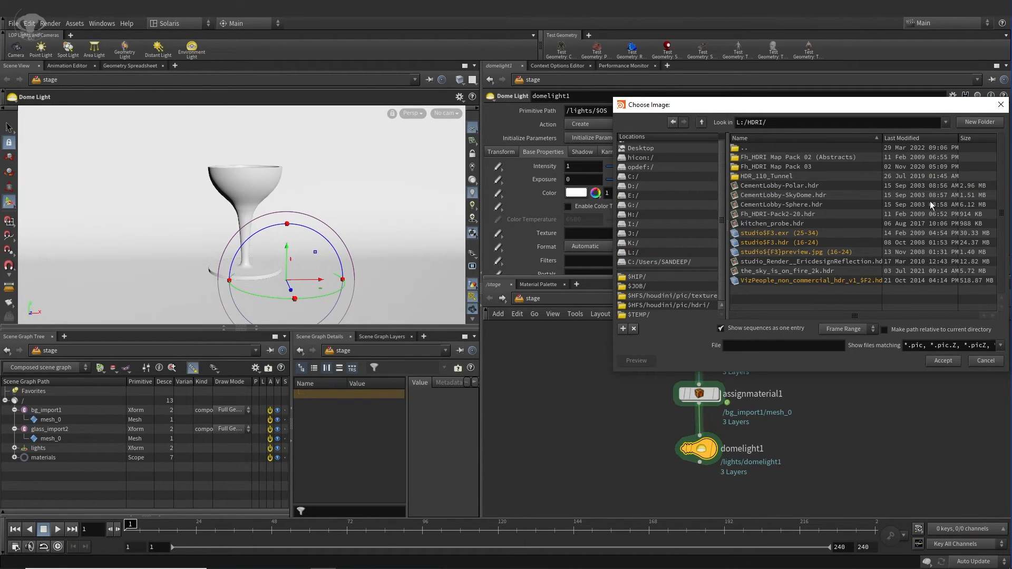
{"action": "left_click", "coordinate": [766, 224]}
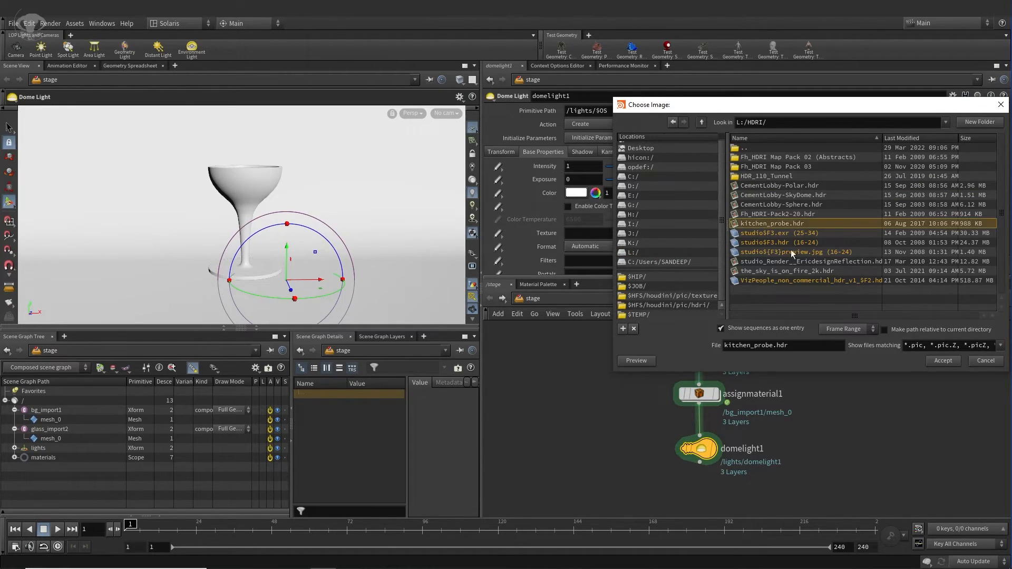
{"action": "left_click", "coordinate": [943, 360]}
- Set the display flag on domelight1 so the viewport shows the stage with its lighting
{"action": "mouse_move", "coordinate": [717, 454]}
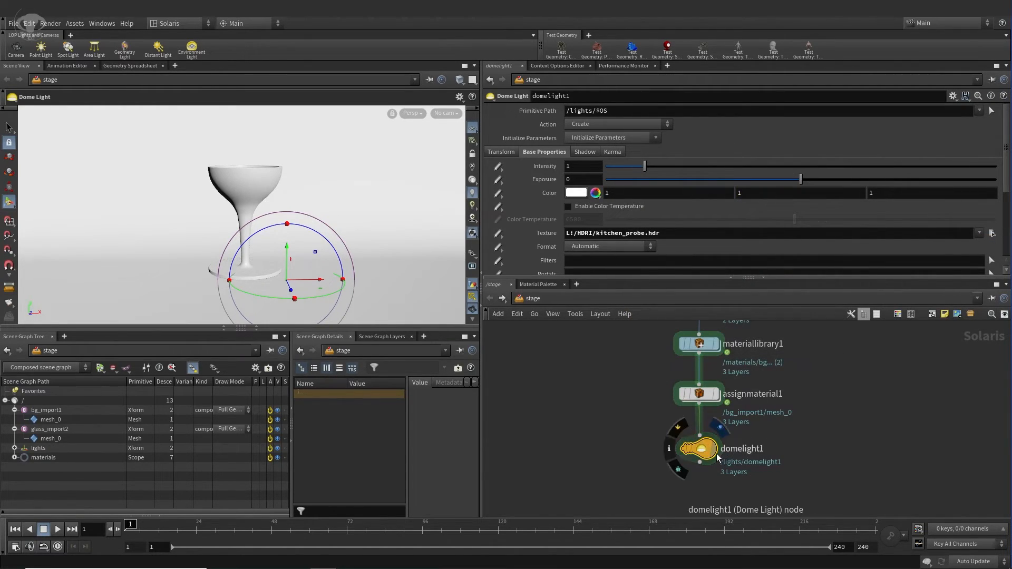
{"action": "left_click", "coordinate": [720, 427]}
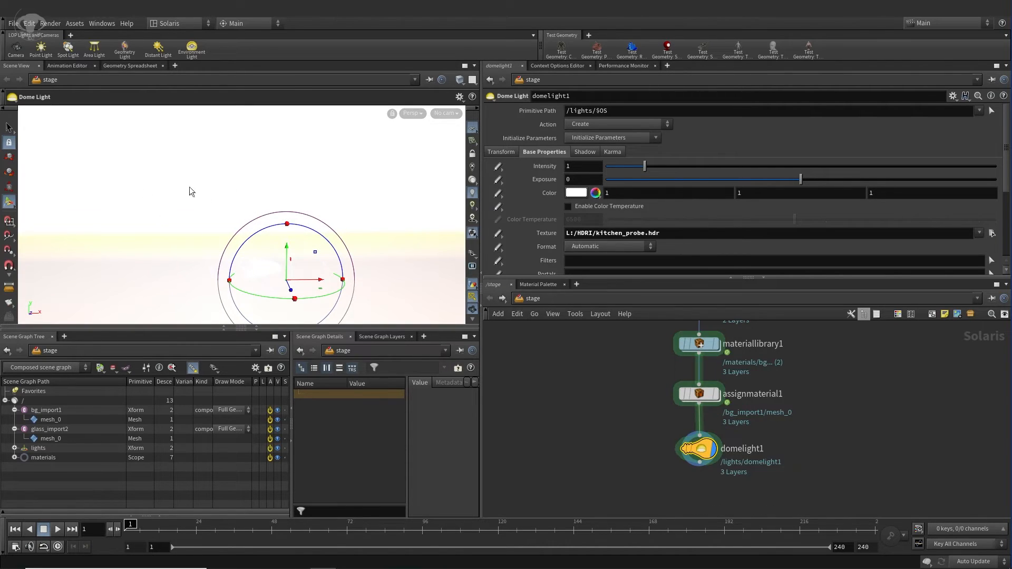
{"action": "middle_click_drag", "start_coordinate": [812, 458], "coordinate": [812, 415]}
{"action": "left_click_drag", "start_coordinate": [700, 405], "coordinate": [700, 408]}
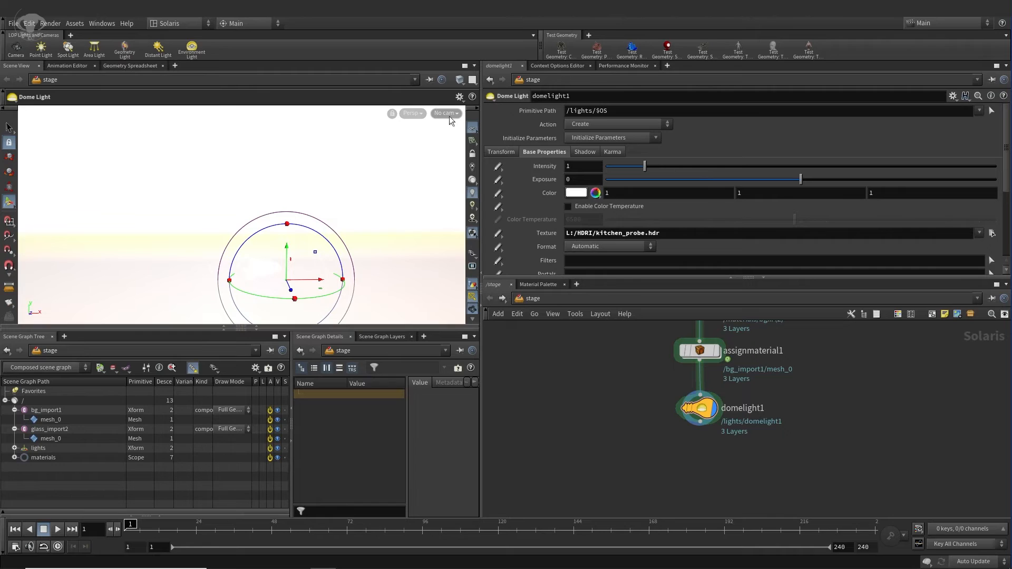
- Set the display flag on assignmaterial1 and create a new camera from the viewport's current view of the glass
{"action": "left_click", "coordinate": [721, 356]}
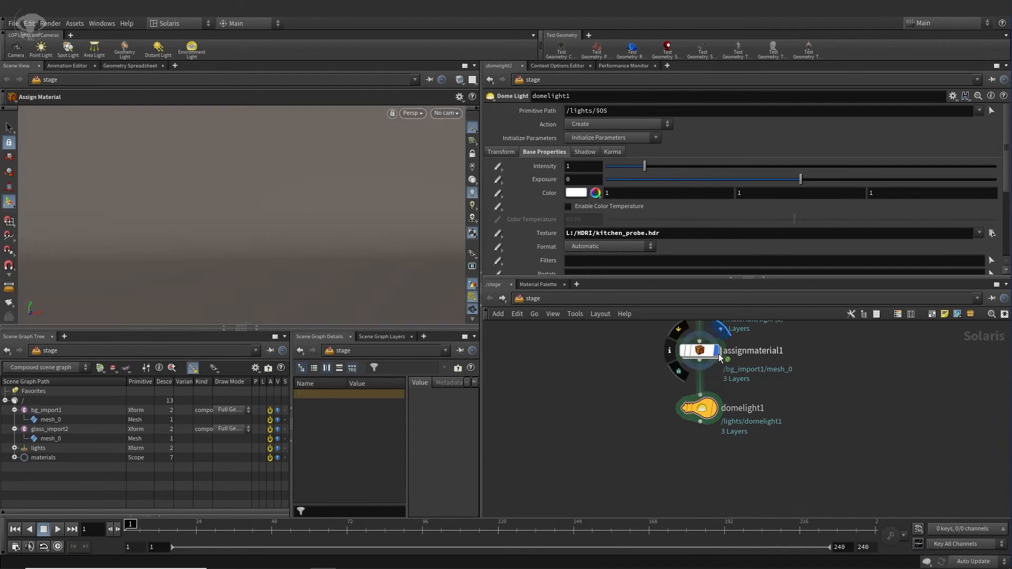
{"action": "middle_click_drag", "start_coordinate": [766, 386], "coordinate": [761, 457]}
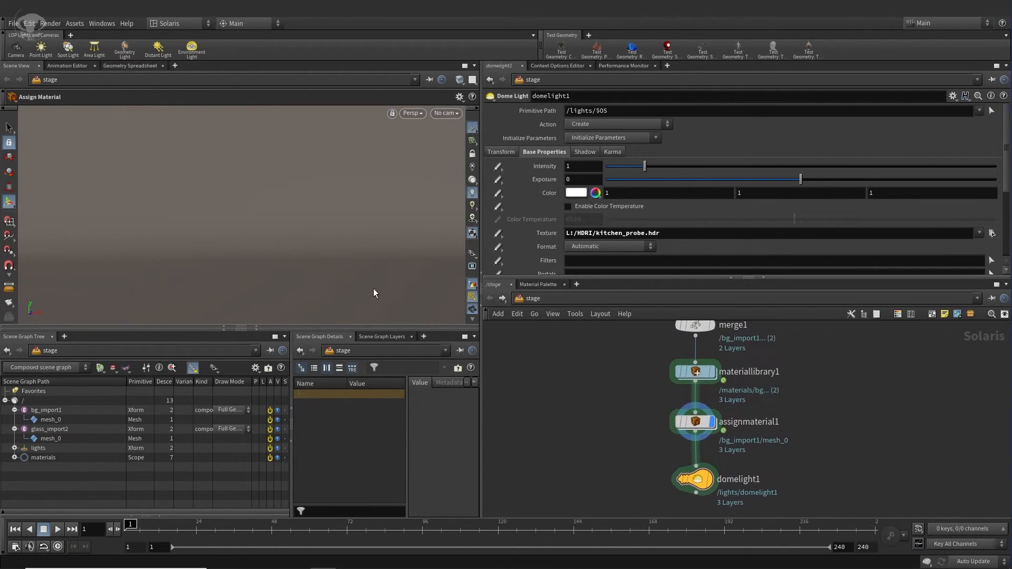
{"action": "left_click", "coordinate": [444, 113]}
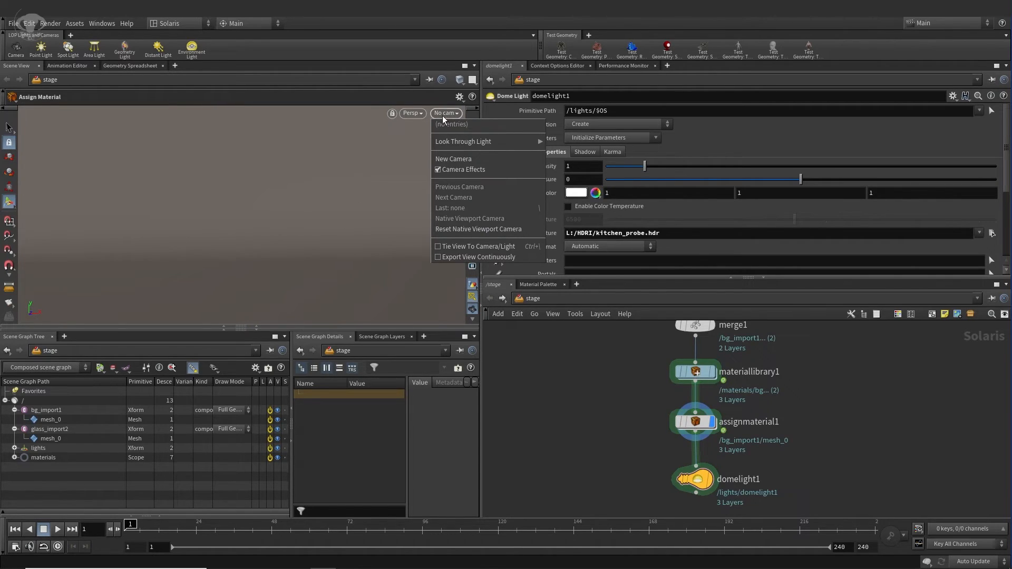
{"action": "left_click", "coordinate": [582, 388]}
{"action": "key", "text": "s"}
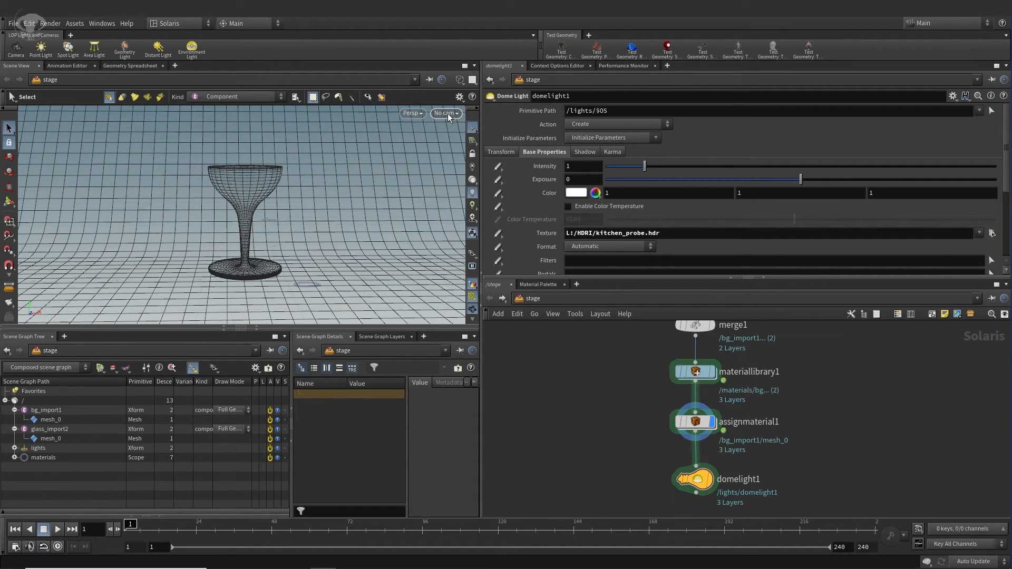
{"action": "left_click", "coordinate": [448, 112]}
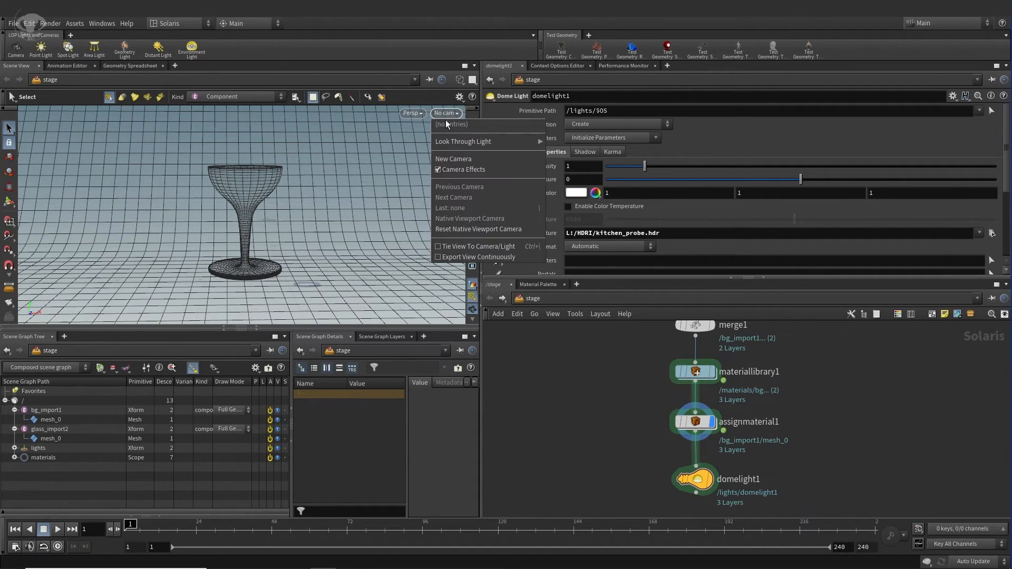
{"action": "left_click", "coordinate": [451, 161]}
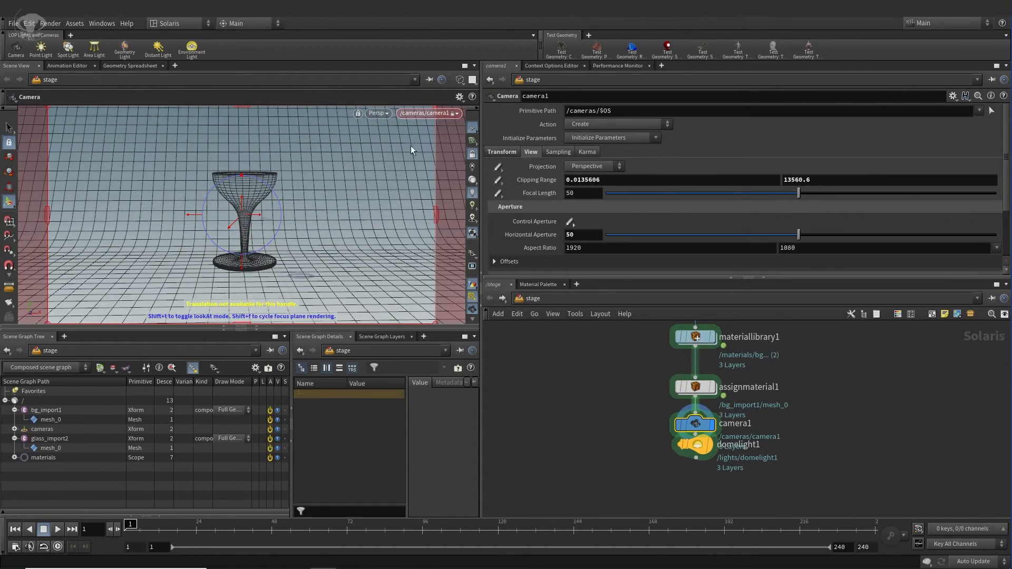
- Lock camera1 to the viewport and reframe it closer on the glass, keeping the whole stem and base in frame
{"action": "left_click", "coordinate": [473, 154]}
{"action": "left_click", "coordinate": [472, 157]}
{"action": "right_click_drag", "start_coordinate": [272, 219], "coordinate": [350, 234], "text": "alt"}
{"action": "middle_click_drag", "start_coordinate": [350, 234], "coordinate": [351, 232]}
{"action": "right_click_drag", "start_coordinate": [328, 225], "coordinate": [371, 242]}
{"action": "middle_click_drag", "start_coordinate": [365, 242], "coordinate": [359, 241]}
{"action": "mouse_move", "coordinate": [331, 220]}
{"action": "right_mouse_down"}
{"action": "mouse_move", "coordinate": [353, 228]}
{"action": "mouse_move", "coordinate": [345, 230]}
{"action": "right_mouse_up"}
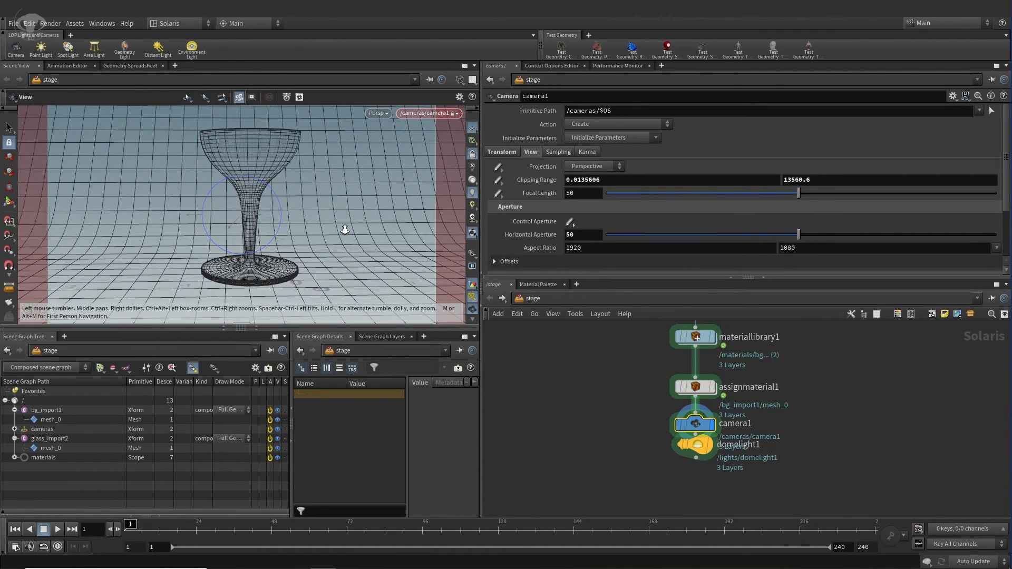
{"action": "middle_click_drag", "start_coordinate": [345, 229], "coordinate": [332, 234]}
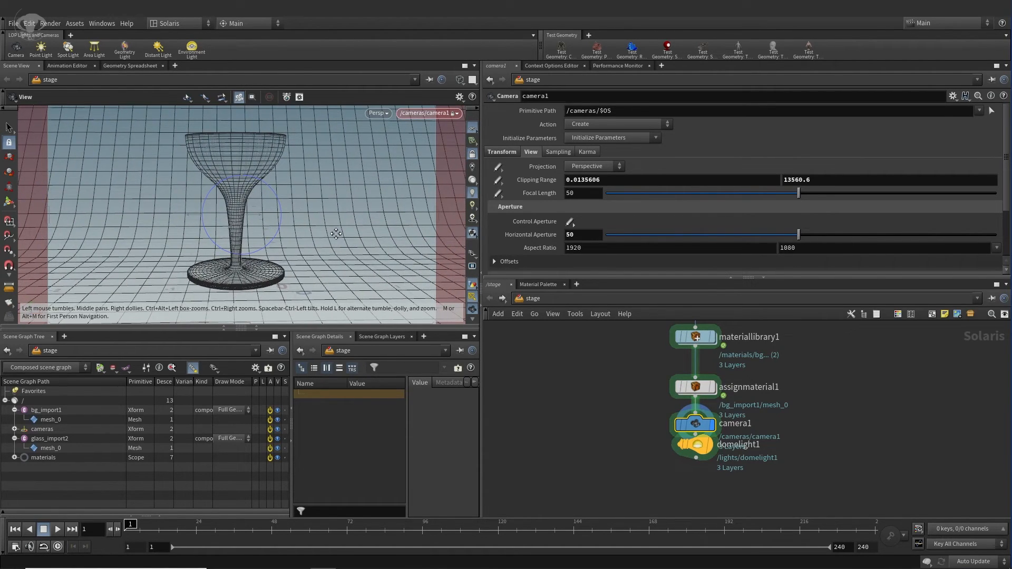
- Move domelight1 down in the network to clear camera1, and set its display flag
{"action": "left_click_drag", "start_coordinate": [700, 446], "coordinate": [701, 480]}
{"action": "left_click", "coordinate": [709, 480]}
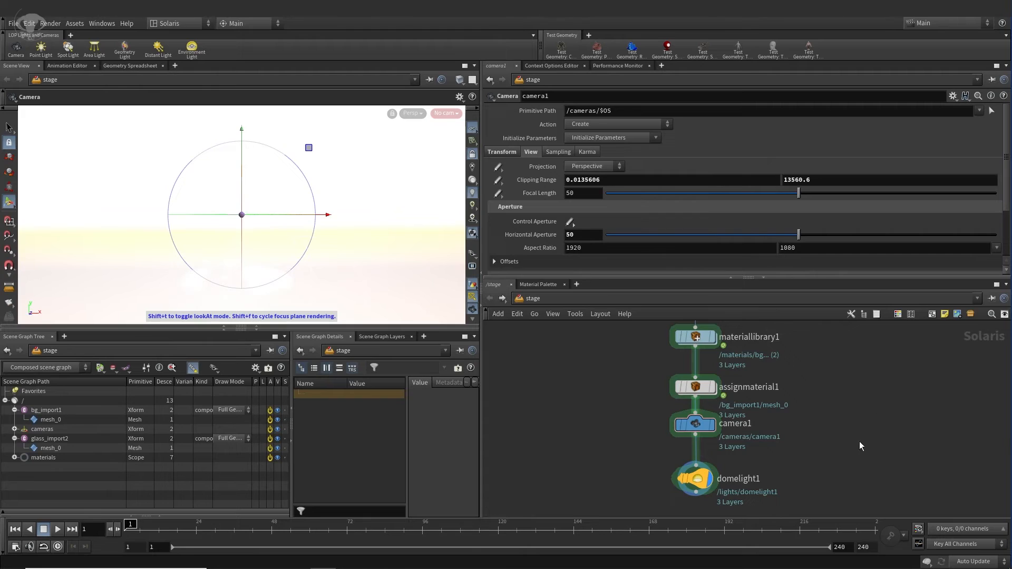
{"action": "middle_click_drag", "start_coordinate": [843, 450], "coordinate": [852, 388]}
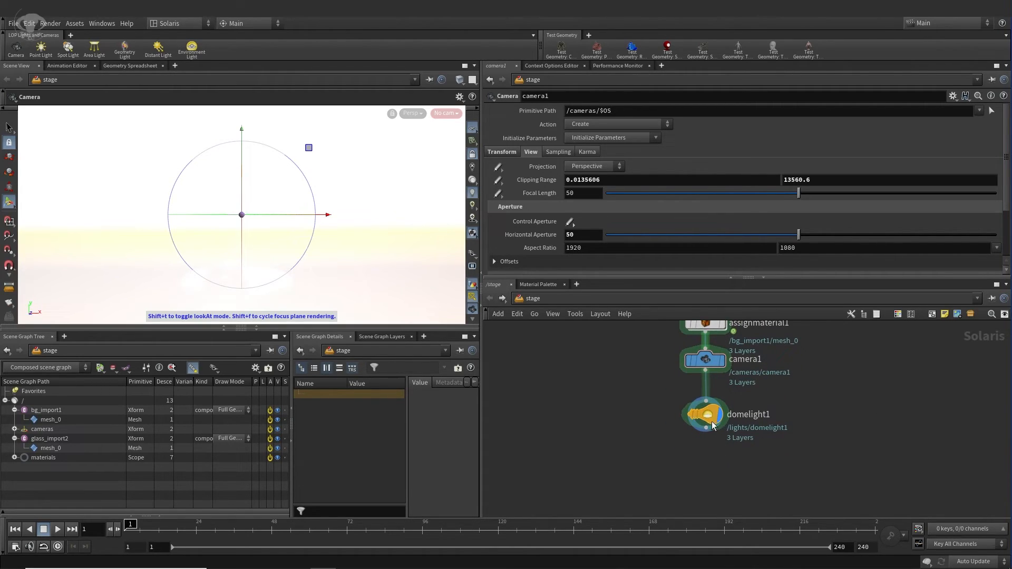
{"action": "left_click_drag", "start_coordinate": [708, 421], "coordinate": [709, 428]}
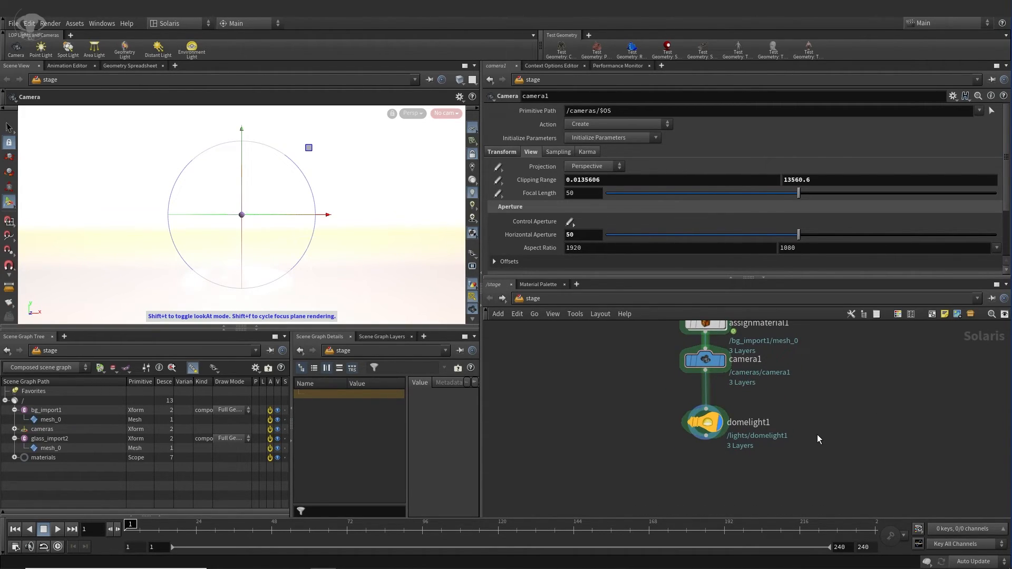
- Add a Karma render node wired to domelight1's output and set its display flag
{"action": "key", "text": "Tab"}
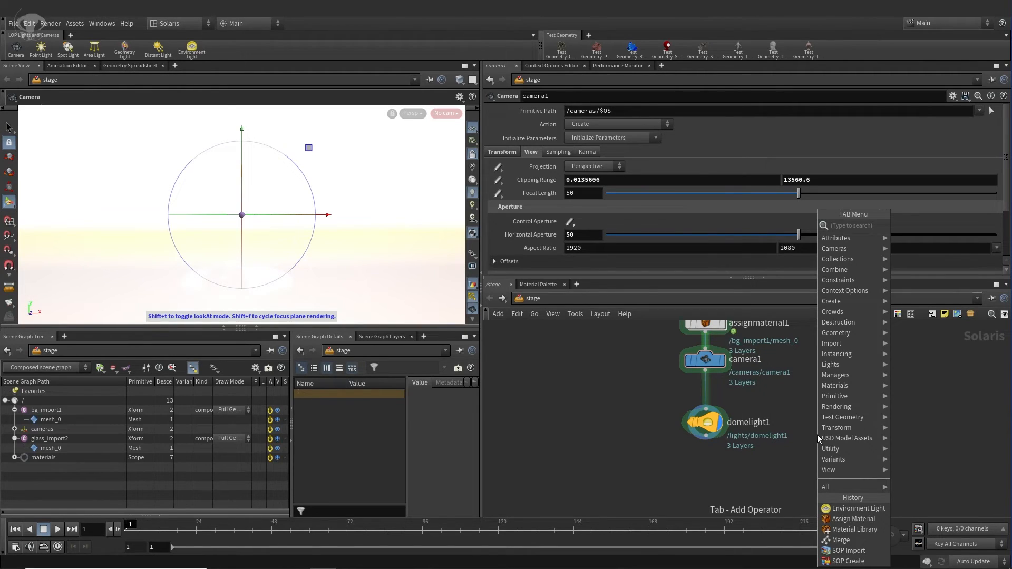
{"action": "type", "text": "kar"}
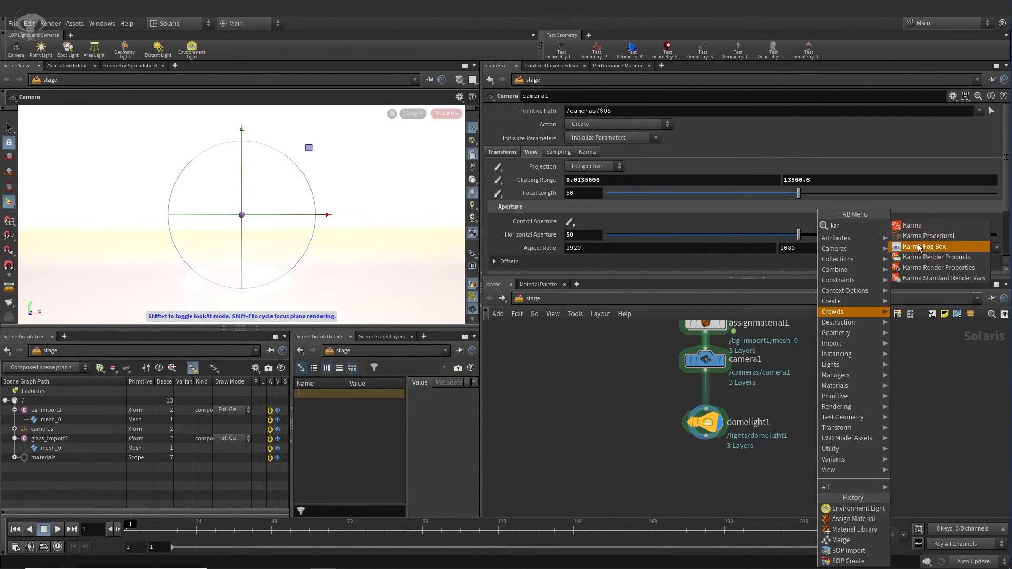
{"action": "left_click", "coordinate": [919, 228]}
{"action": "left_click", "coordinate": [714, 478]}
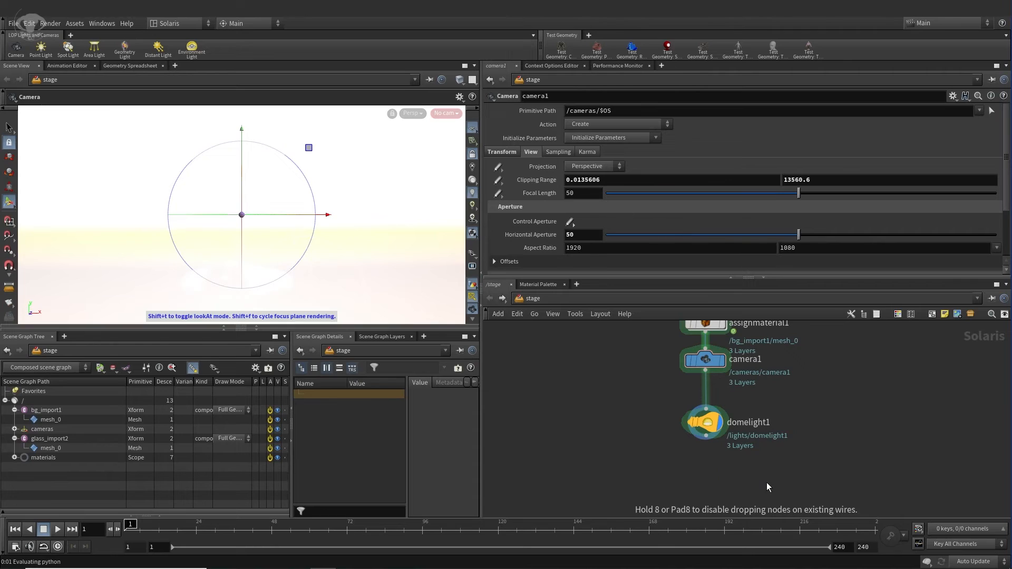
{"action": "left_click", "coordinate": [721, 405]}
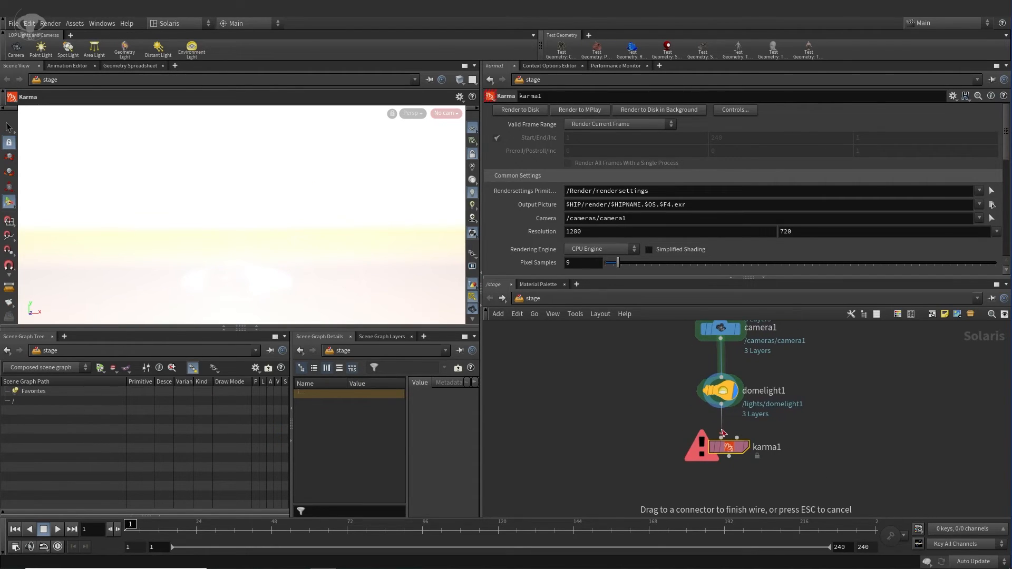
{"action": "left_click_drag", "start_coordinate": [725, 457], "coordinate": [727, 457]}
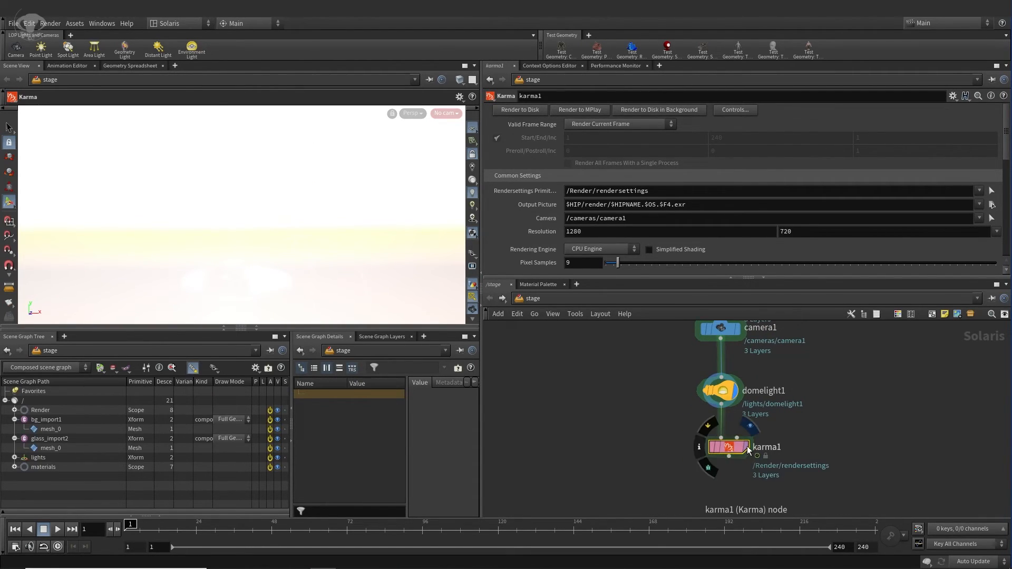
{"action": "left_click", "coordinate": [746, 448]}
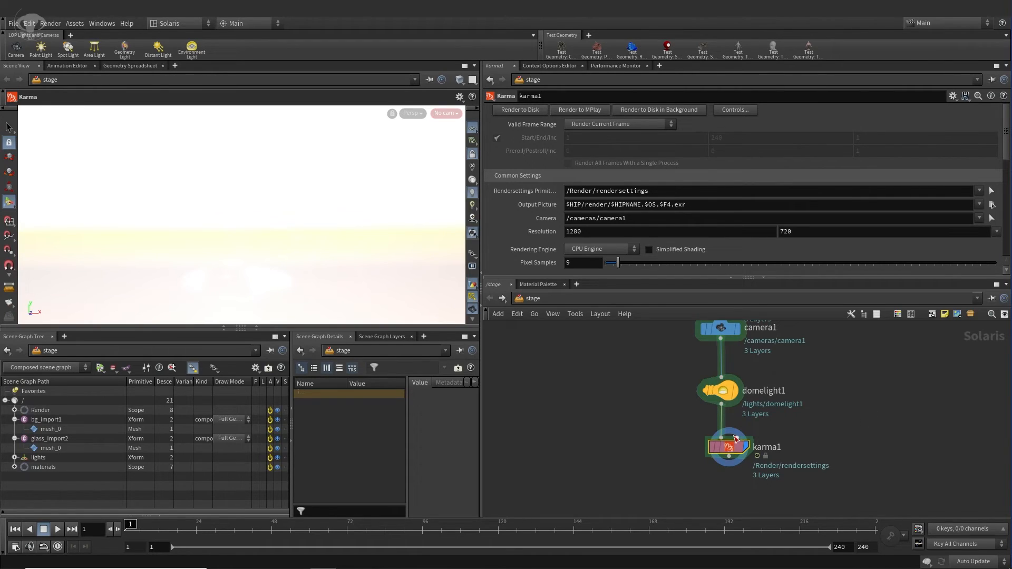
{"action": "left_click_drag", "start_coordinate": [733, 452], "coordinate": [734, 456]}
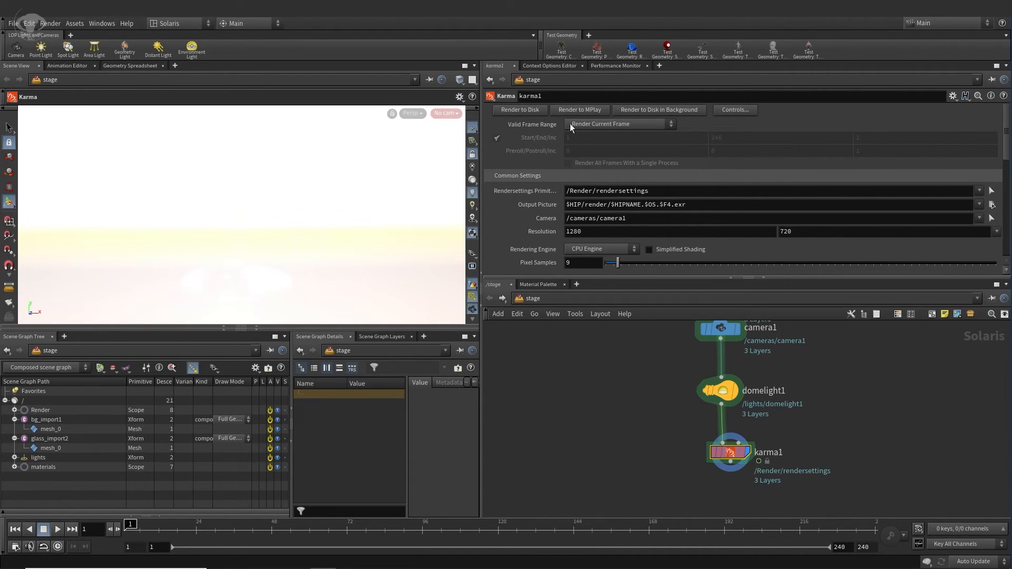
- Switch the viewport renderer from Houdini GL to Karma
{"action": "mouse_move", "coordinate": [1008, 123]}
{"action": "left_mouse_down"}
{"action": "mouse_move", "coordinate": [1008, 174]}
{"action": "mouse_move", "coordinate": [1009, 125]}
{"action": "left_mouse_up"}
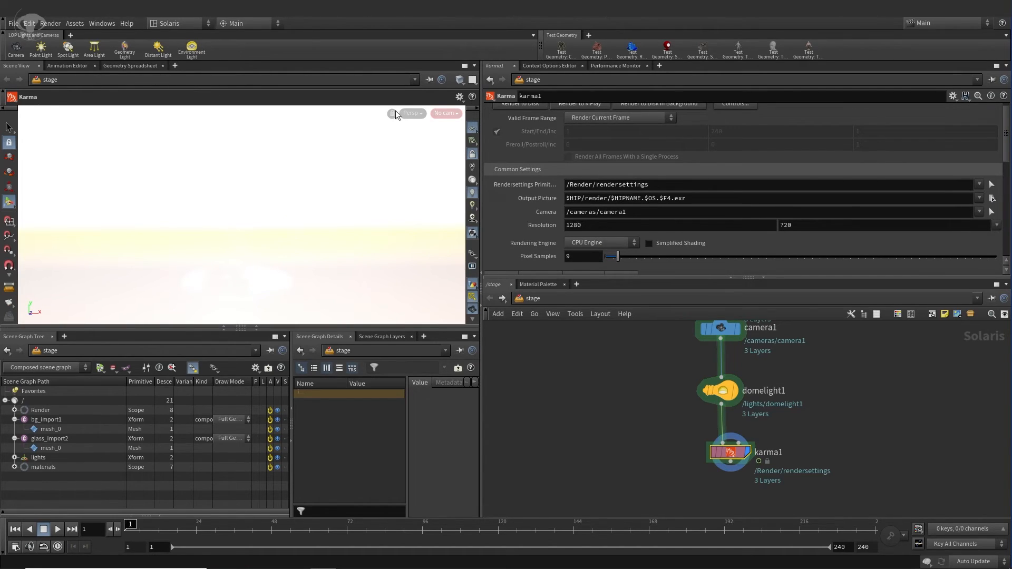
{"action": "left_click", "coordinate": [413, 114]}
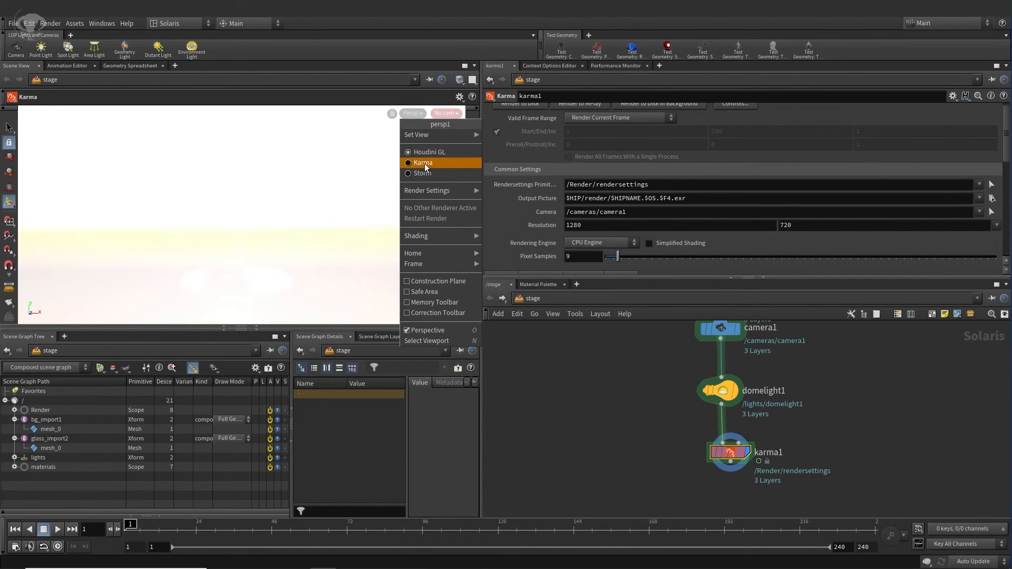
{"action": "left_click", "coordinate": [675, 375]}
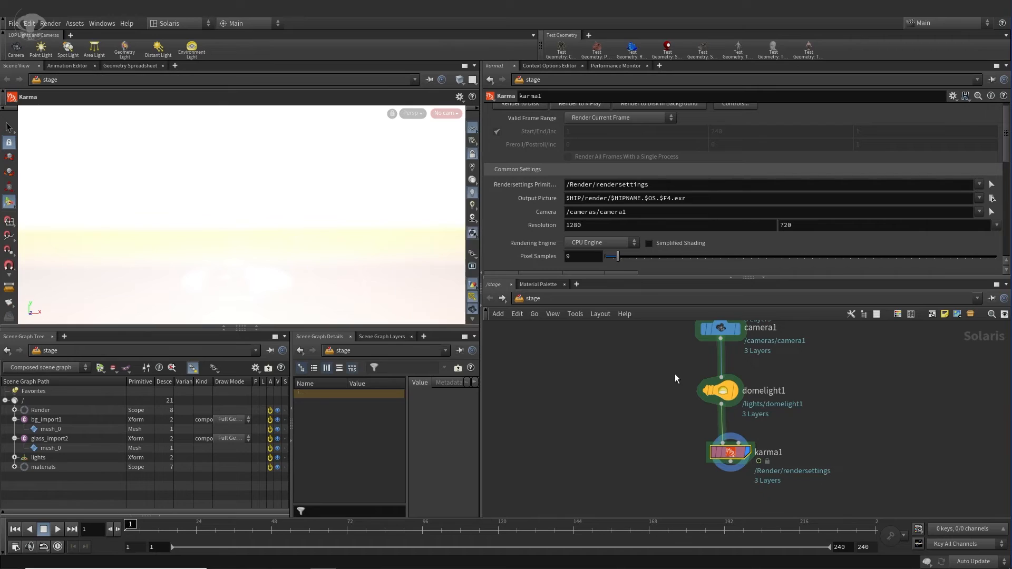
{"action": "left_click", "coordinate": [413, 113]}
{"action": "left_click", "coordinate": [441, 163]}
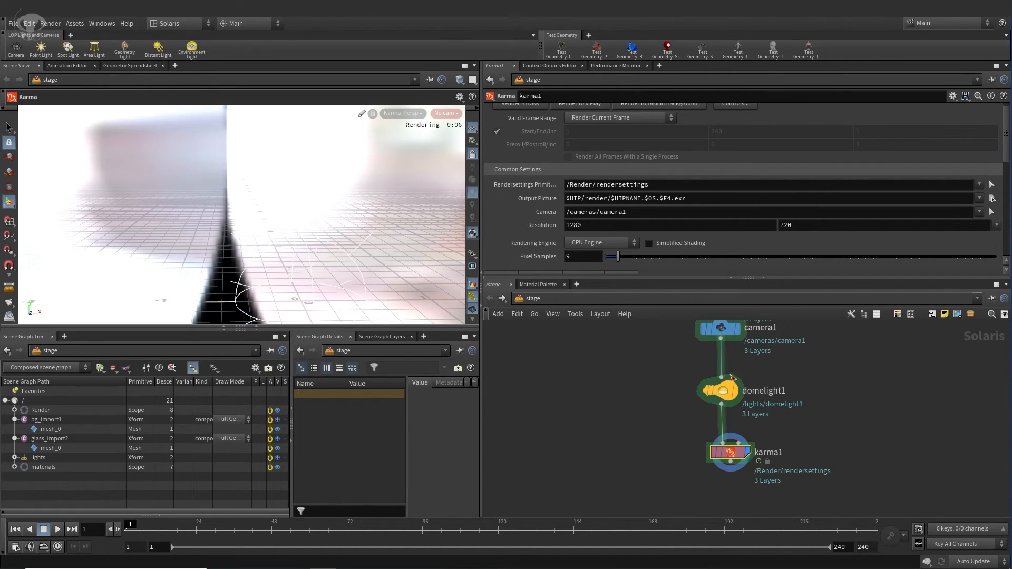
- Try a dome light intensity of 0.5 in the Karma preview, and reset it to 1
{"action": "left_click", "coordinate": [722, 390]}
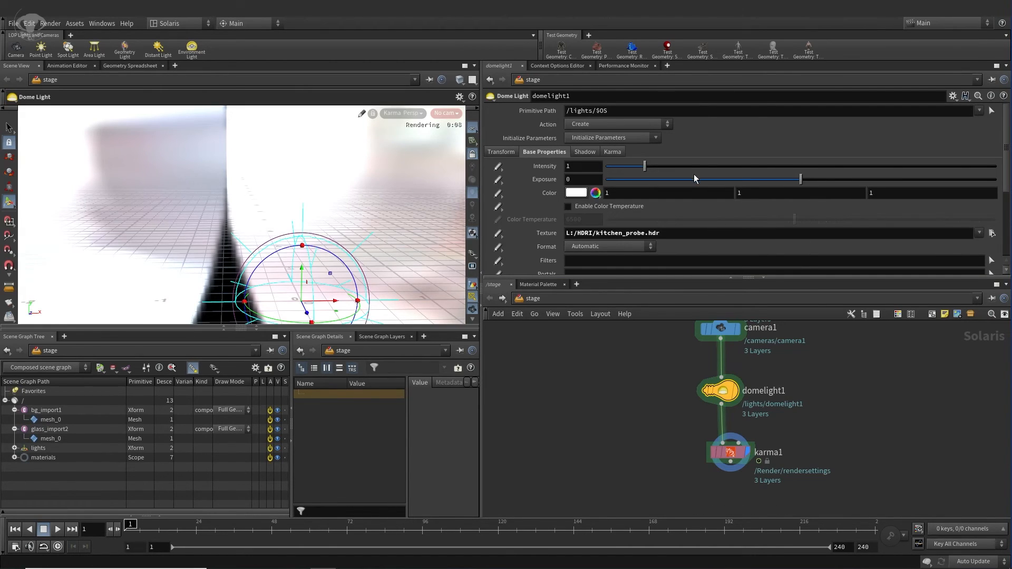
{"action": "left_click_drag", "start_coordinate": [644, 166], "coordinate": [627, 166]}
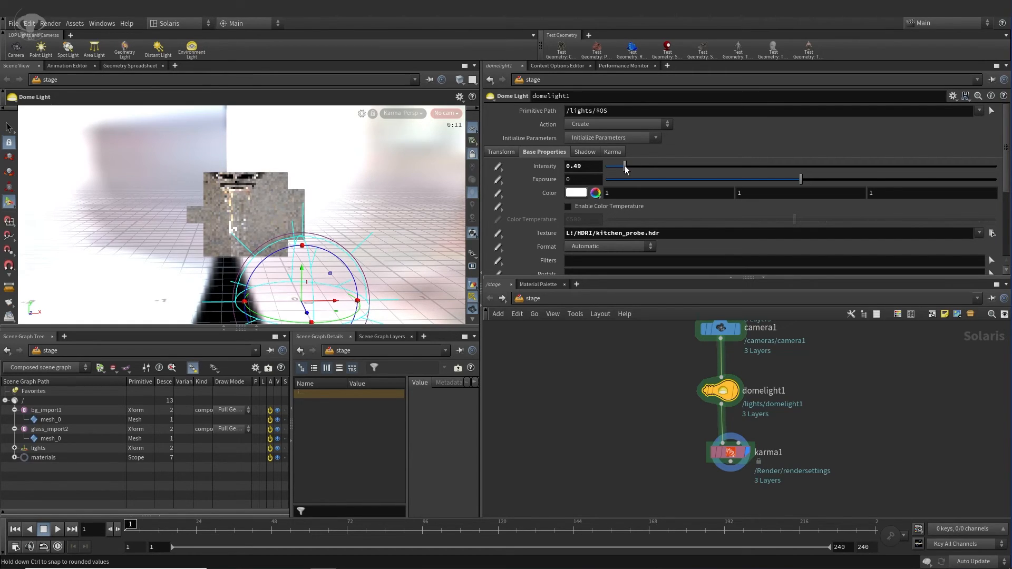
{"action": "left_click_drag", "start_coordinate": [626, 167], "coordinate": [625, 165]}
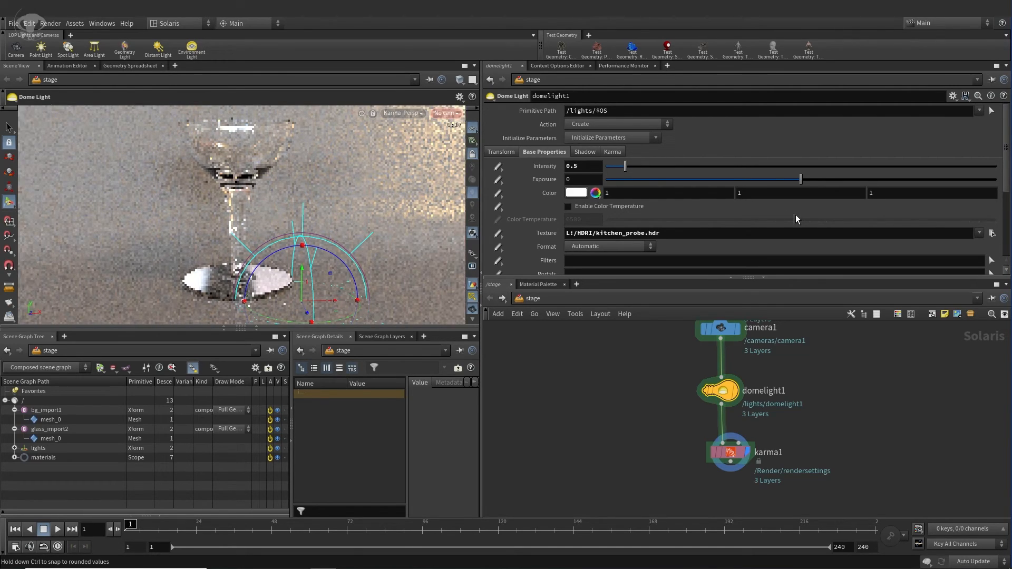
{"action": "left_click", "coordinate": [580, 166]}
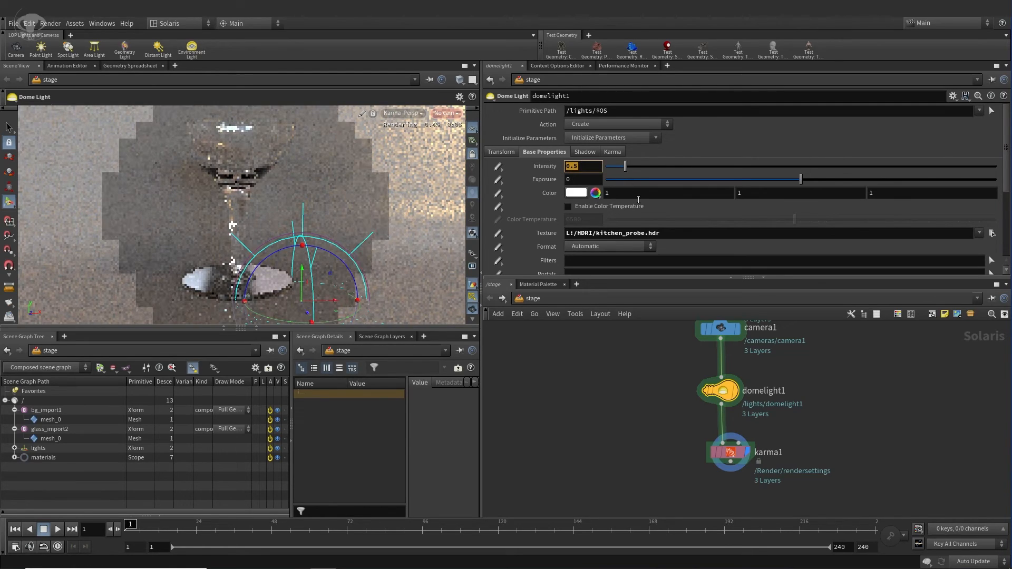
{"action": "type", "text": "1"}
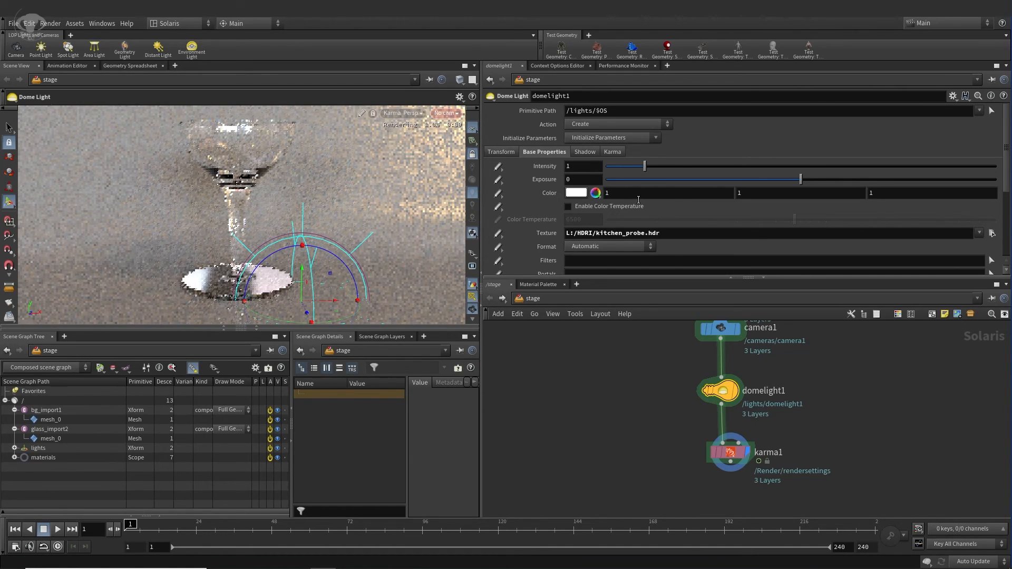
- Move the dome light along its X axis, away from the glass
{"action": "left_click_drag", "start_coordinate": [334, 301], "coordinate": [400, 306]}
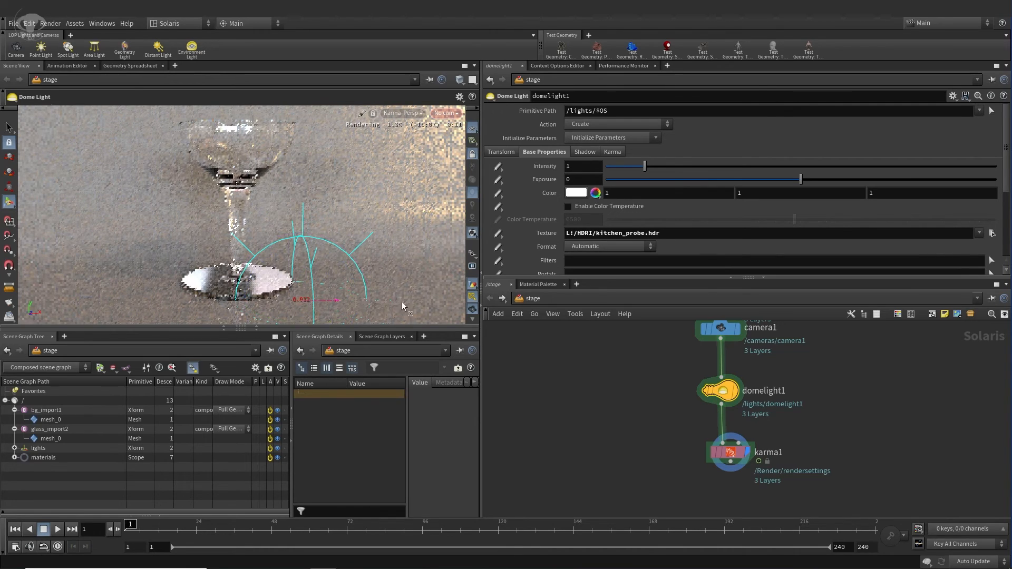
{"action": "left_click_drag", "start_coordinate": [658, 314], "coordinate": [814, 324]}
{"action": "left_click_drag", "start_coordinate": [81, 253], "coordinate": [64, 246]}
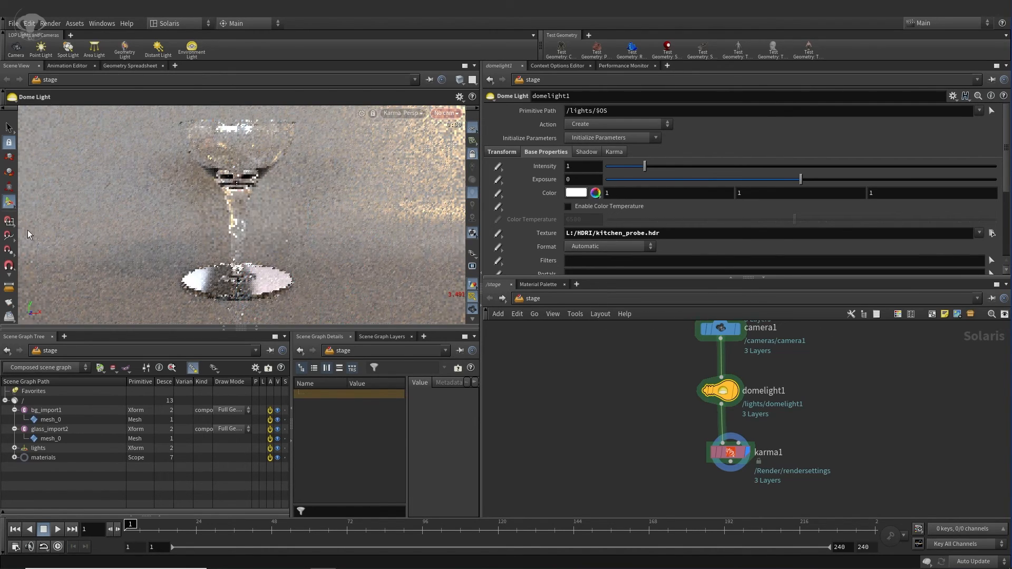